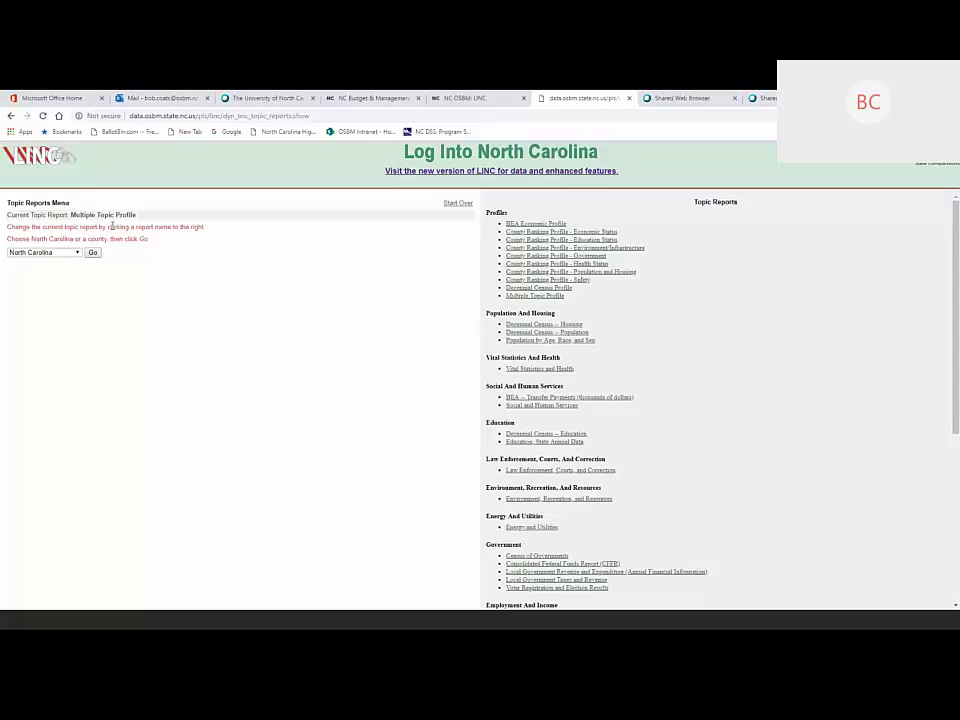
# Generate the 2014 Multiple Topic Profile report for North Carolina and review its data items and data definitions
pyautogui.click(58, 254)
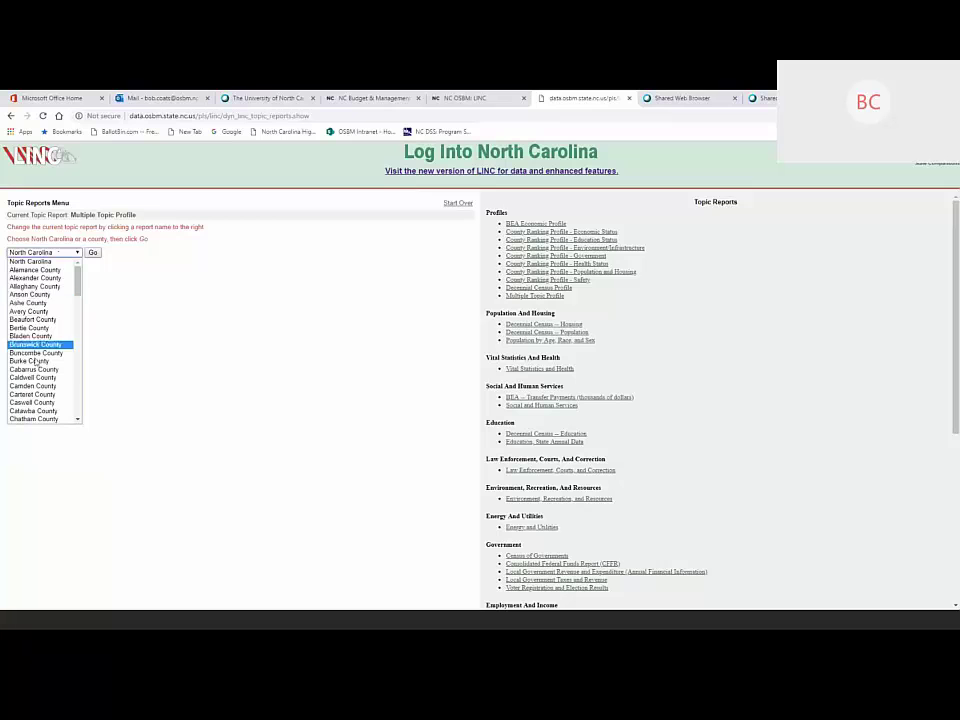
pyautogui.click(34, 263)
pyautogui.click(92, 253)
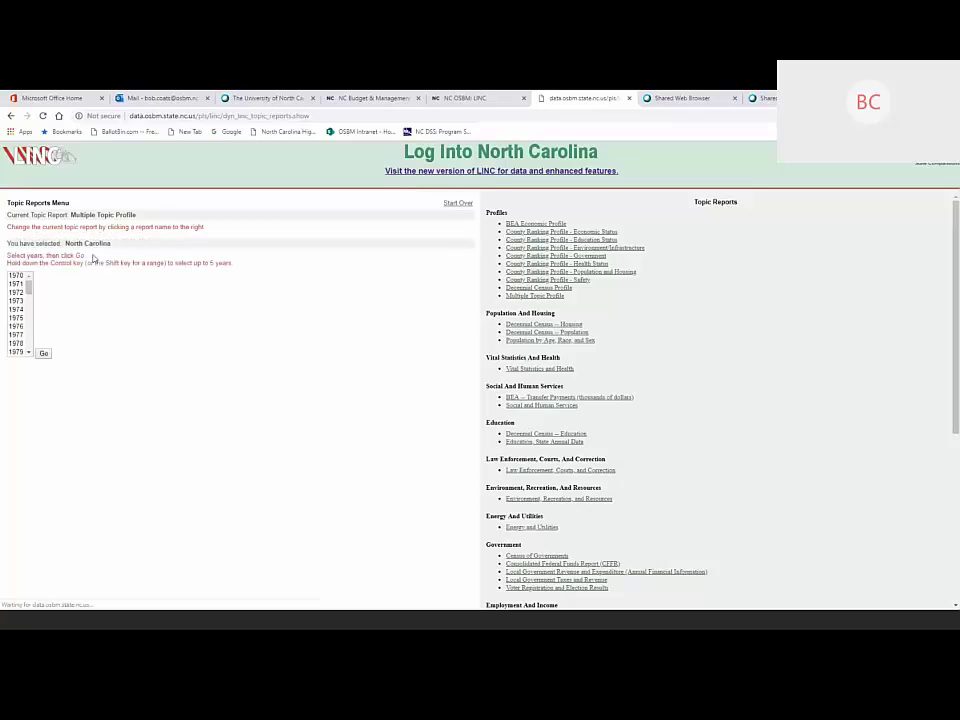
pyautogui.scroll(-5, 26, 300)
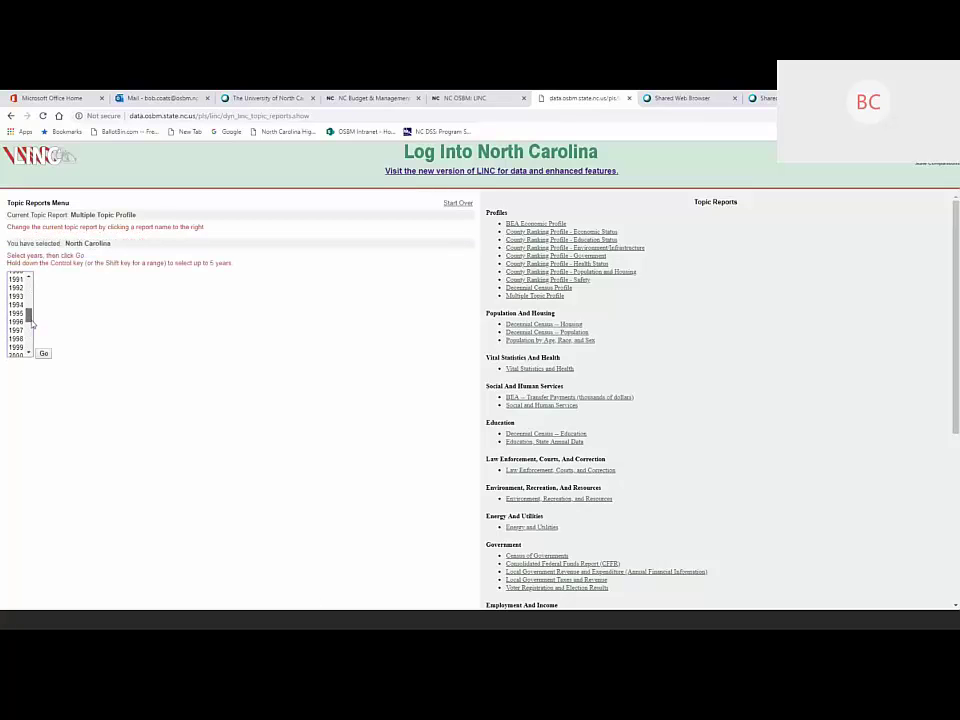
pyautogui.scroll(-4, 20, 330)
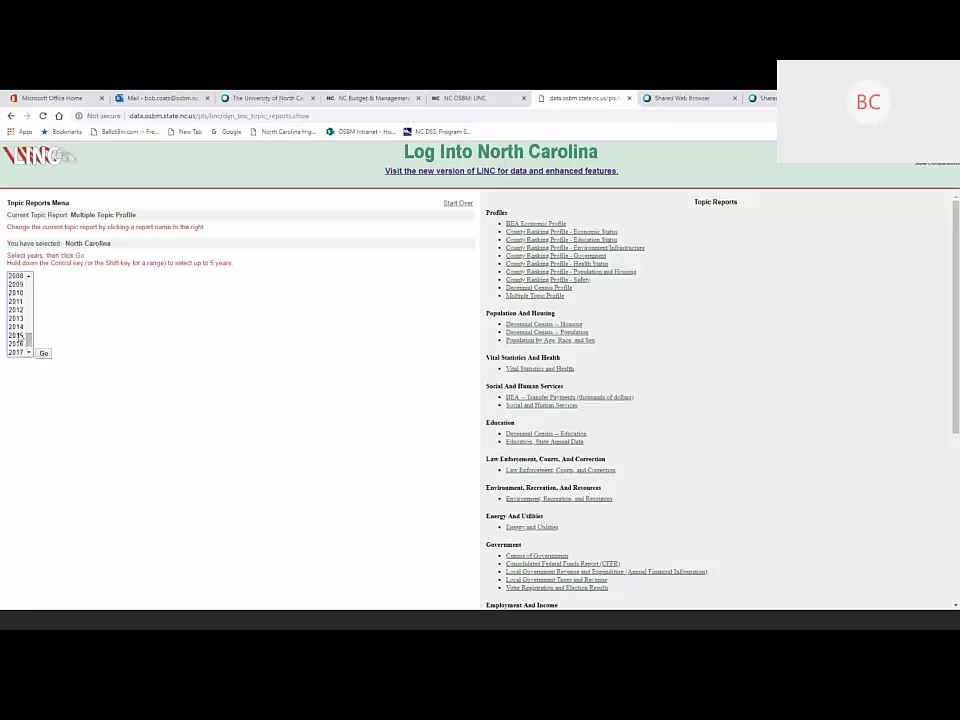
pyautogui.click(43, 354)
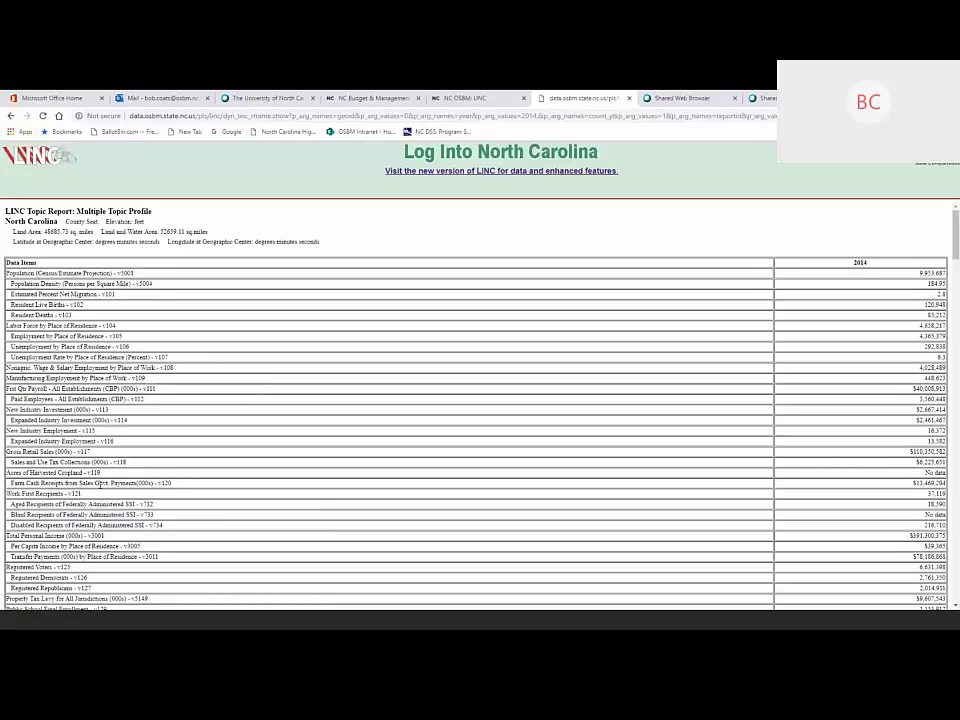
pyautogui.scroll(-5, 97, 483)
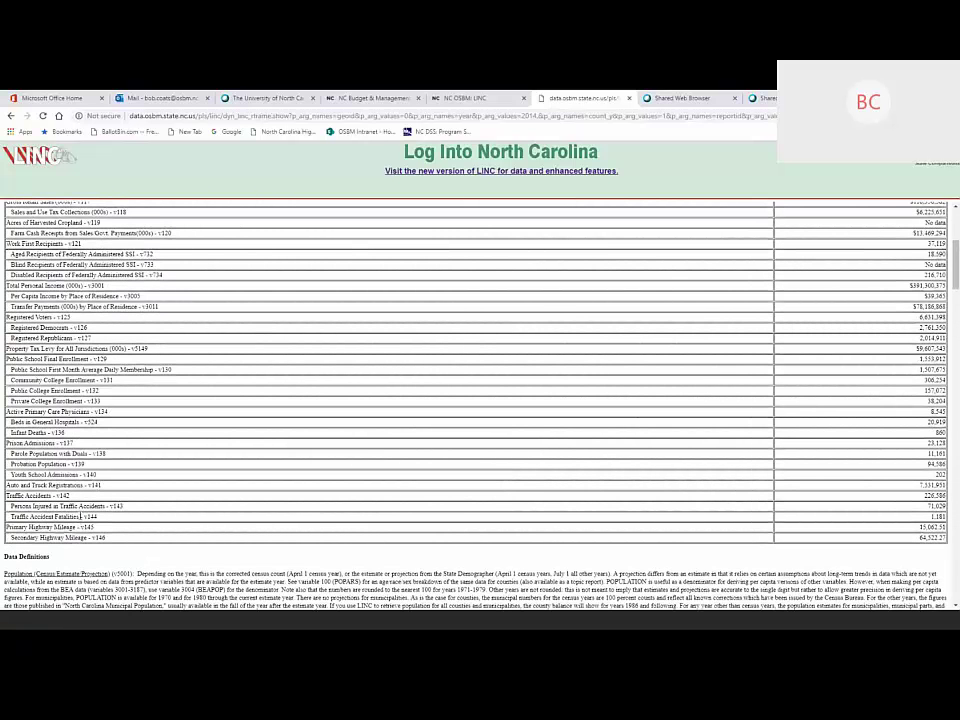
pyautogui.scroll(-3, 100, 508)
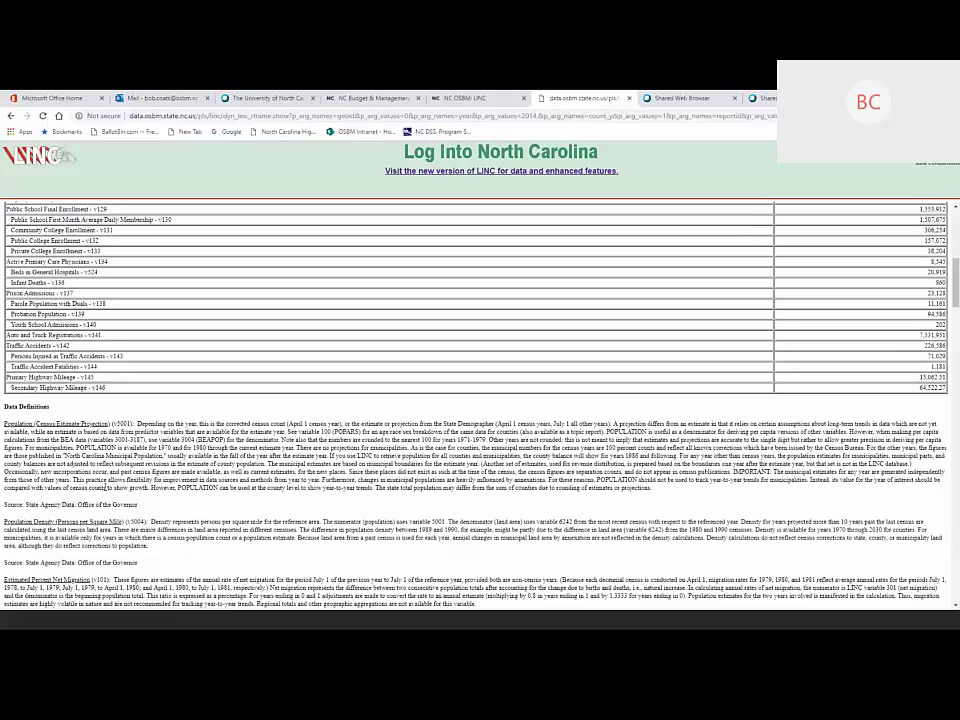
pyautogui.scroll(2, 92, 400)
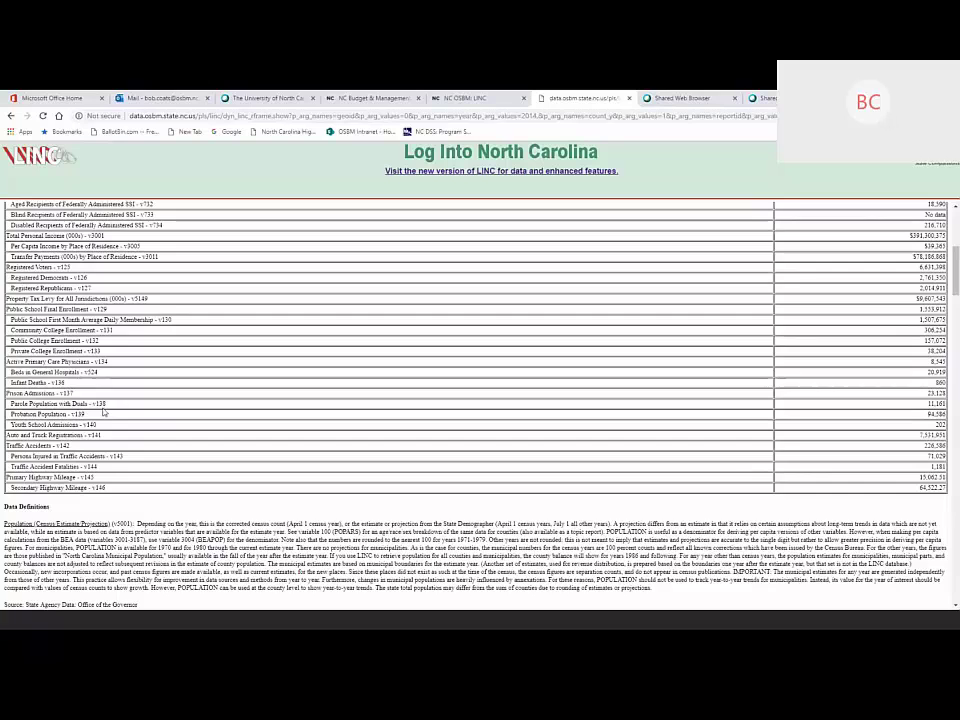
pyautogui.scroll(5, 103, 411)
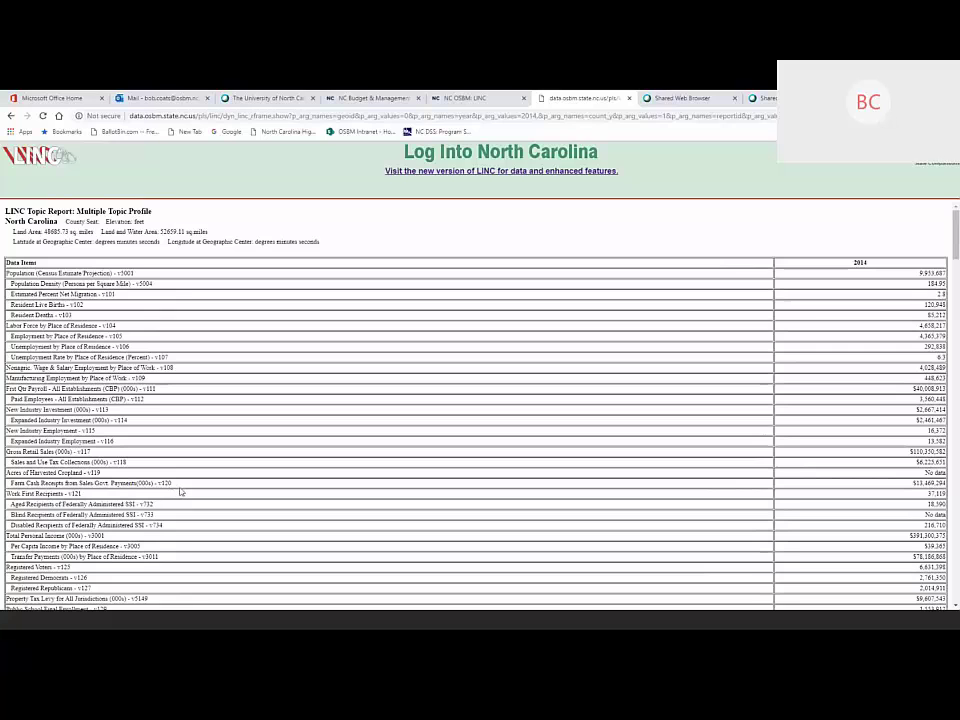
# Browse all LINC variables supplied by the NC Department of Labor, and return to the custom report page
pyautogui.click(35, 160)
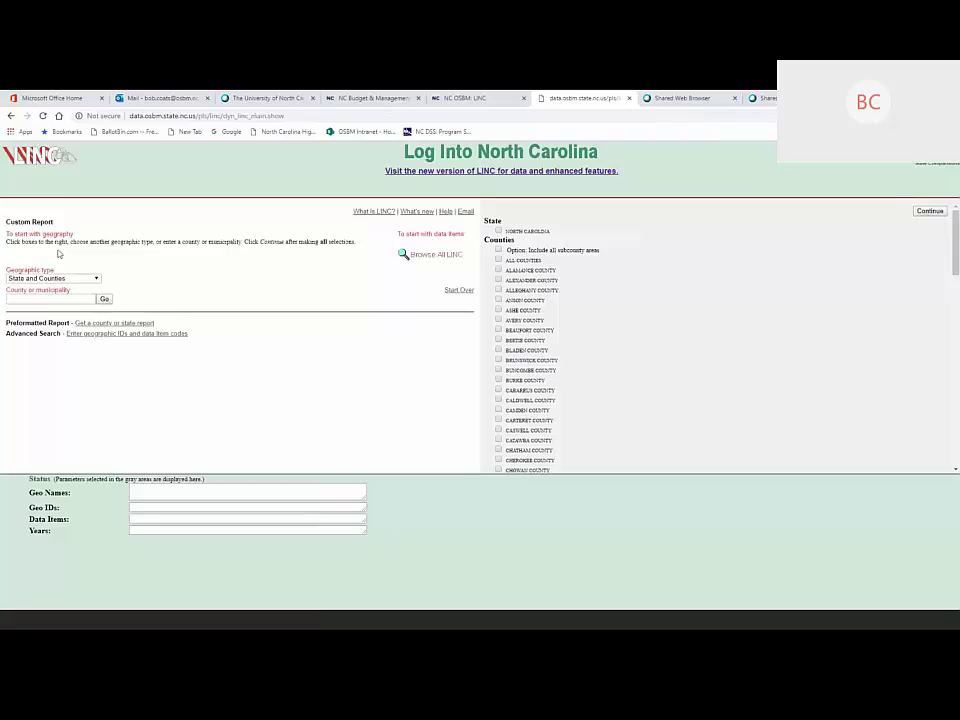
pyautogui.click(445, 258)
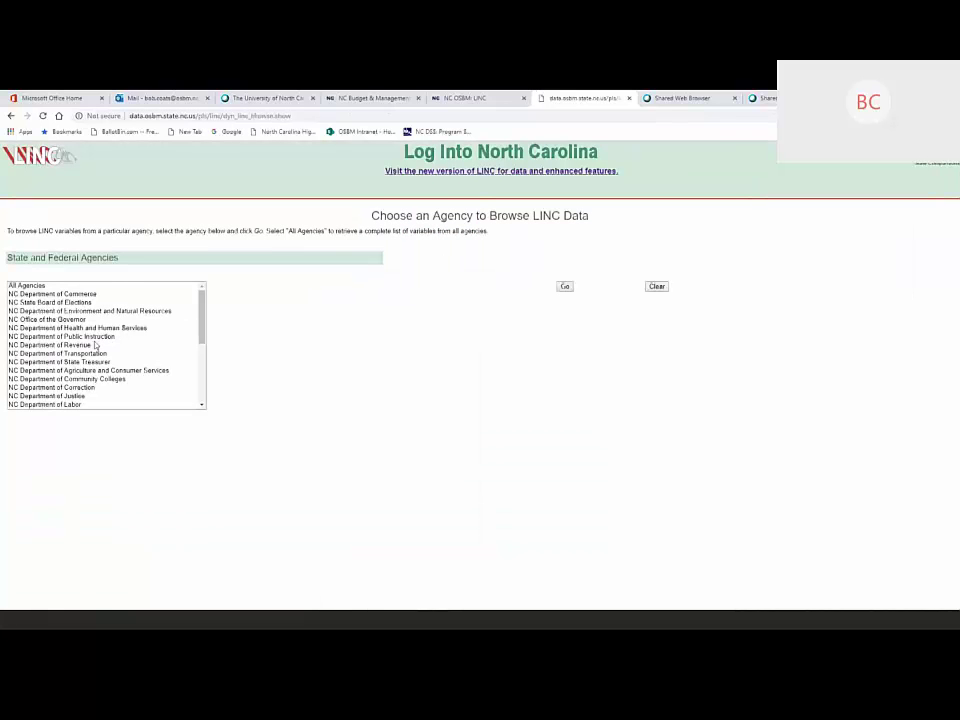
pyautogui.scroll(-2, 92, 346)
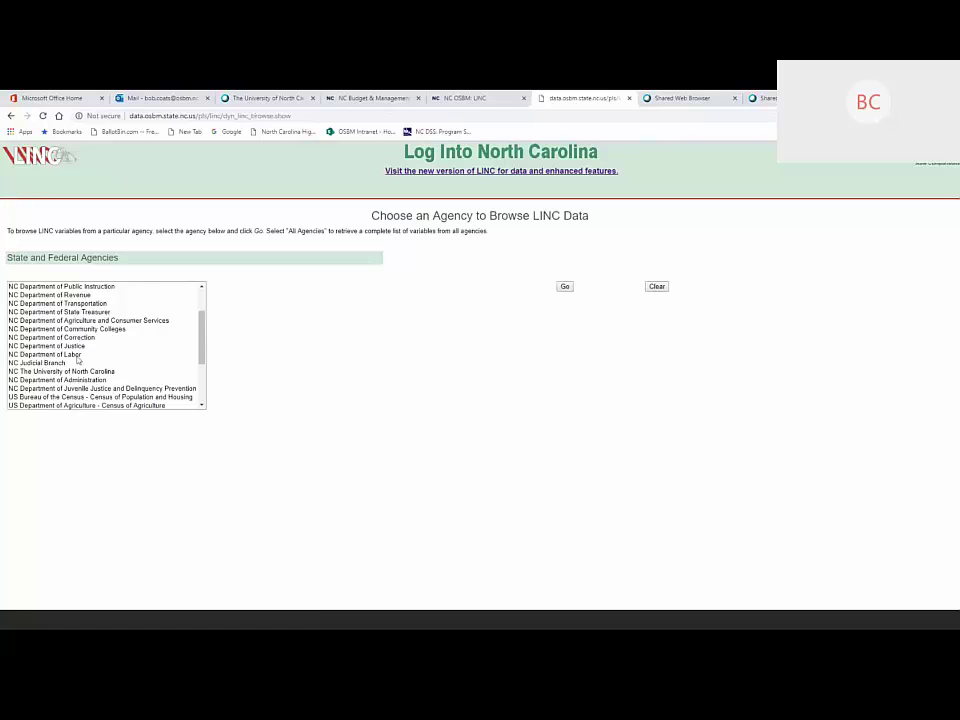
pyautogui.click(77, 355)
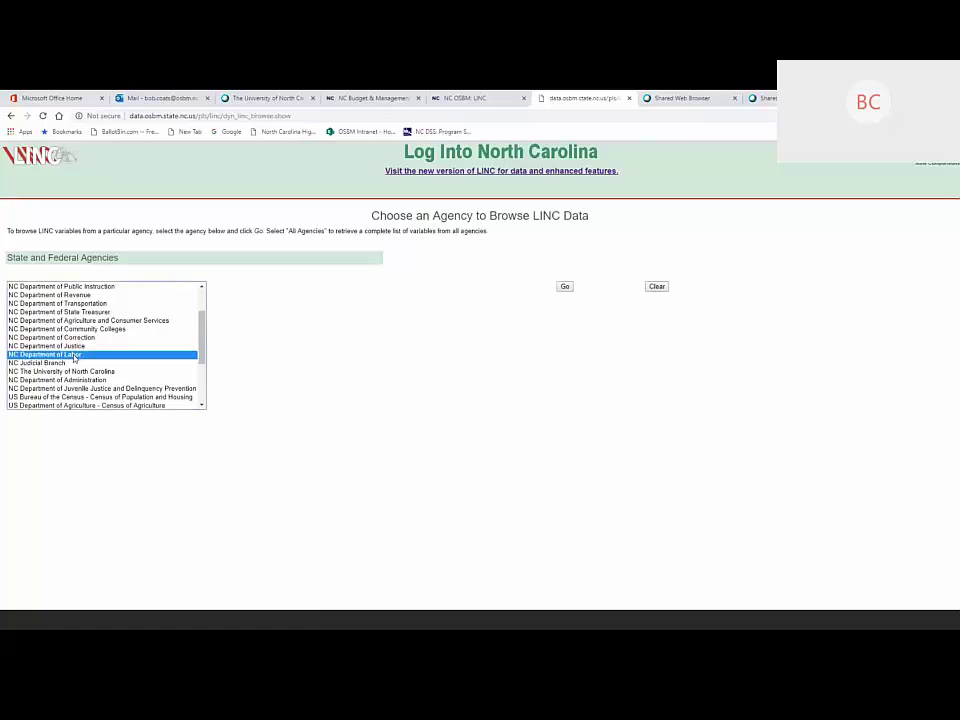
pyautogui.click(565, 289)
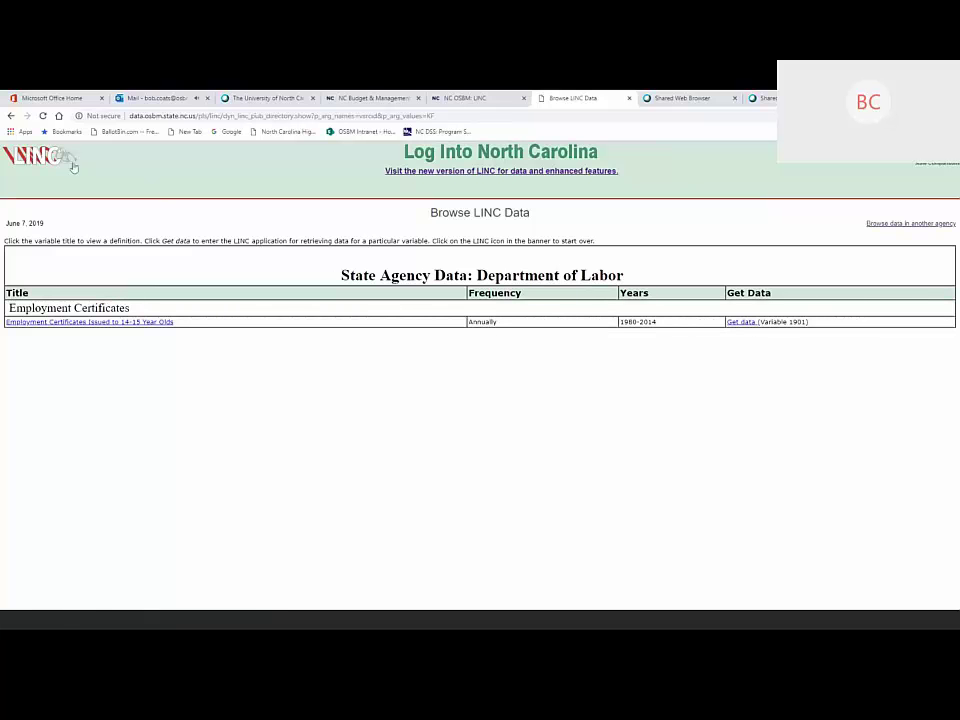
pyautogui.click(11, 115)
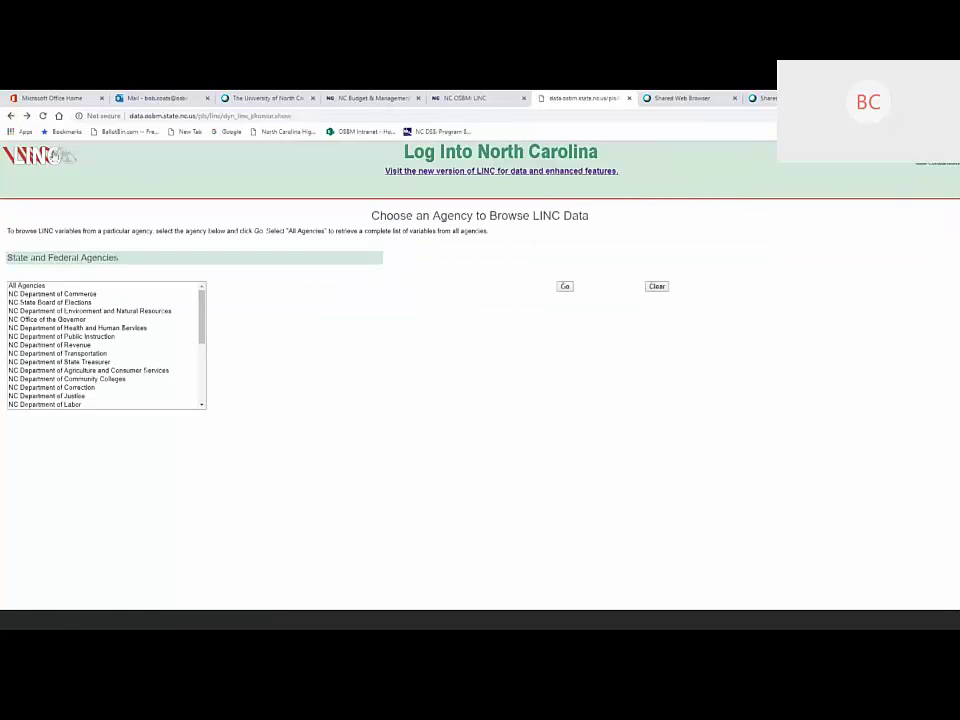
pyautogui.click(11, 115)
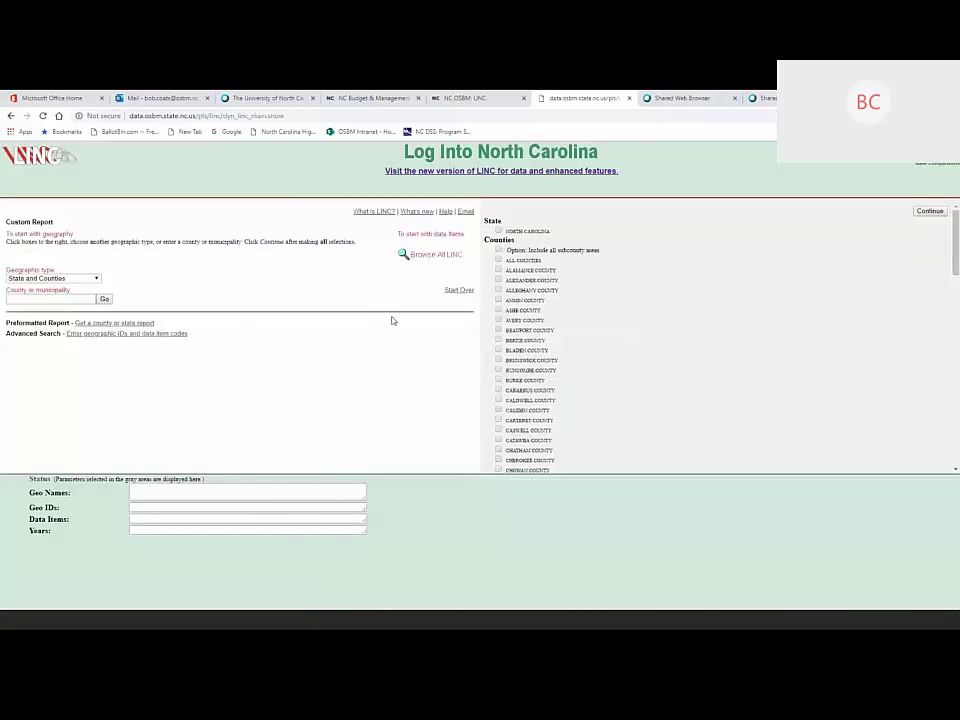
# Set all counties as the custom report's geography, continue to the data items and view the available topic groups
pyautogui.click(499, 260)
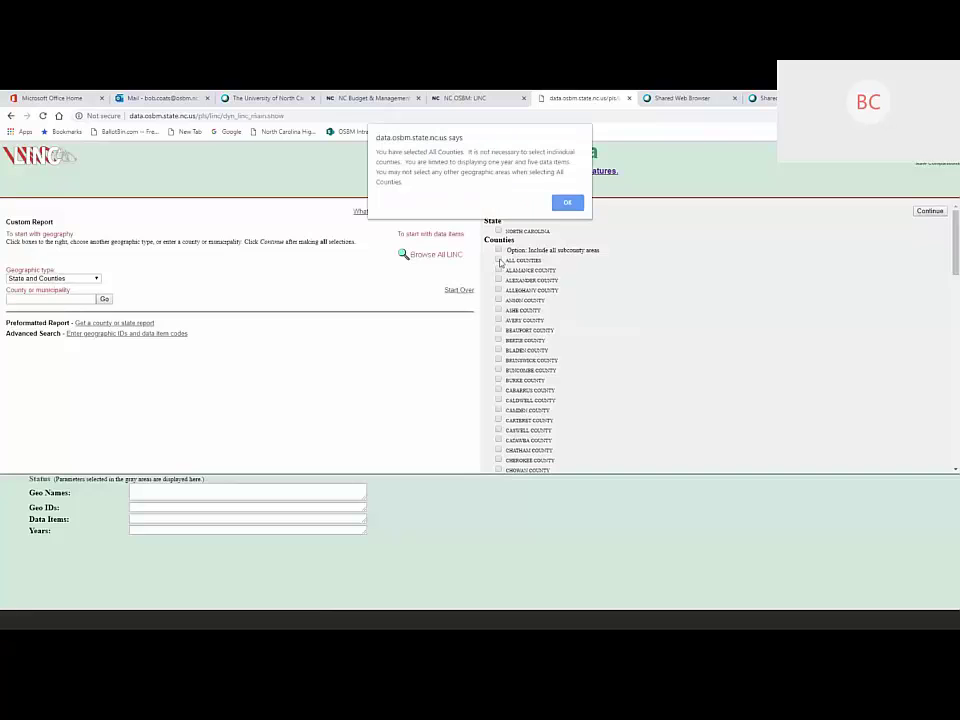
pyautogui.click(567, 203)
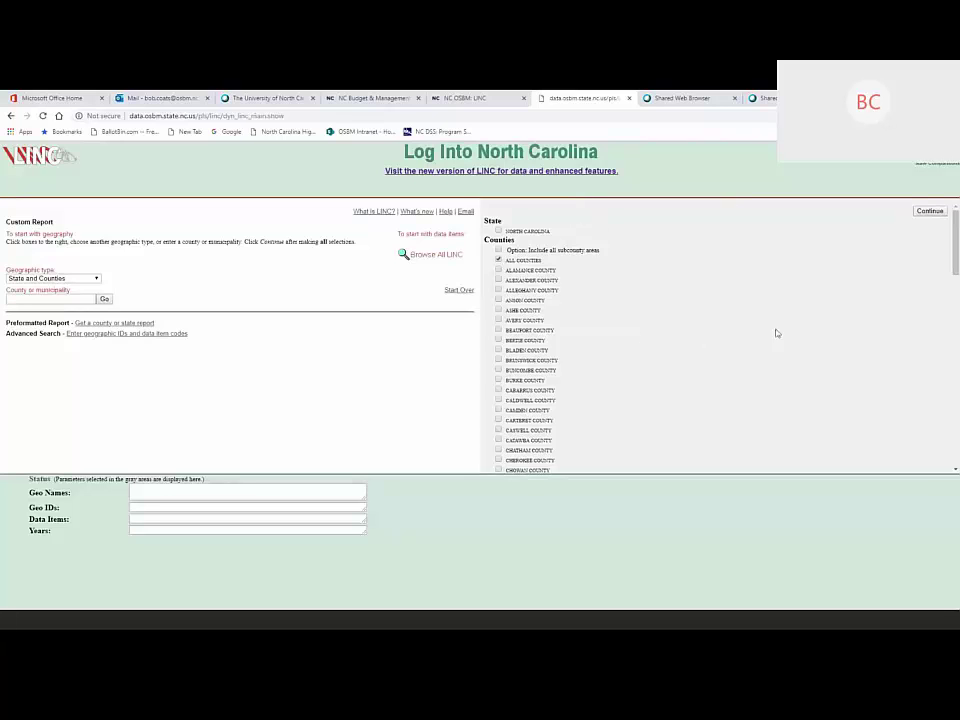
pyautogui.click(930, 211)
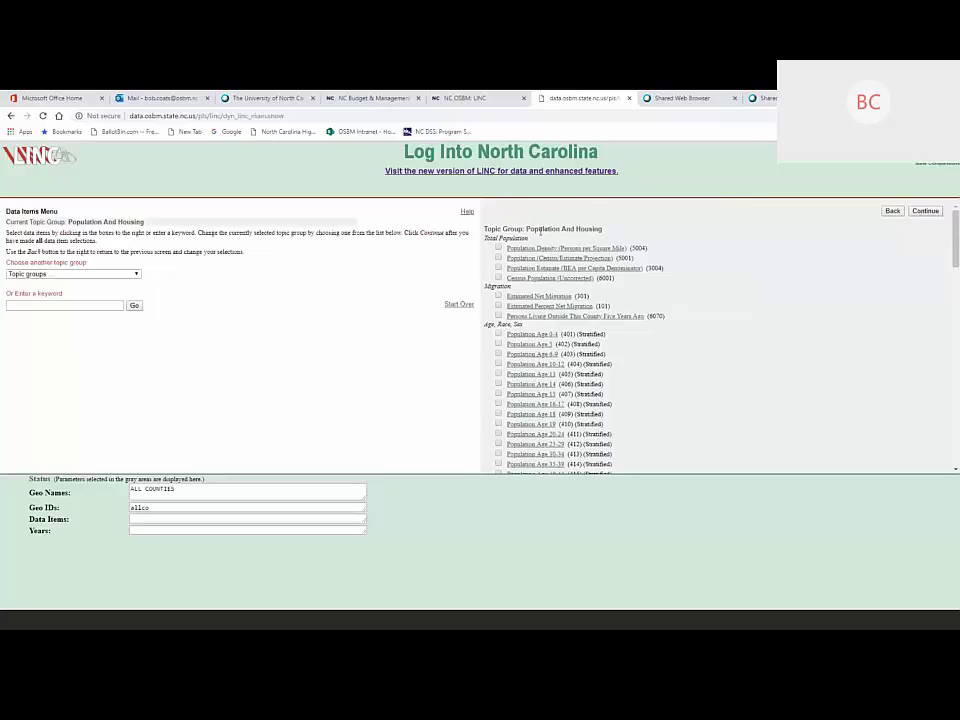
pyautogui.click(100, 273)
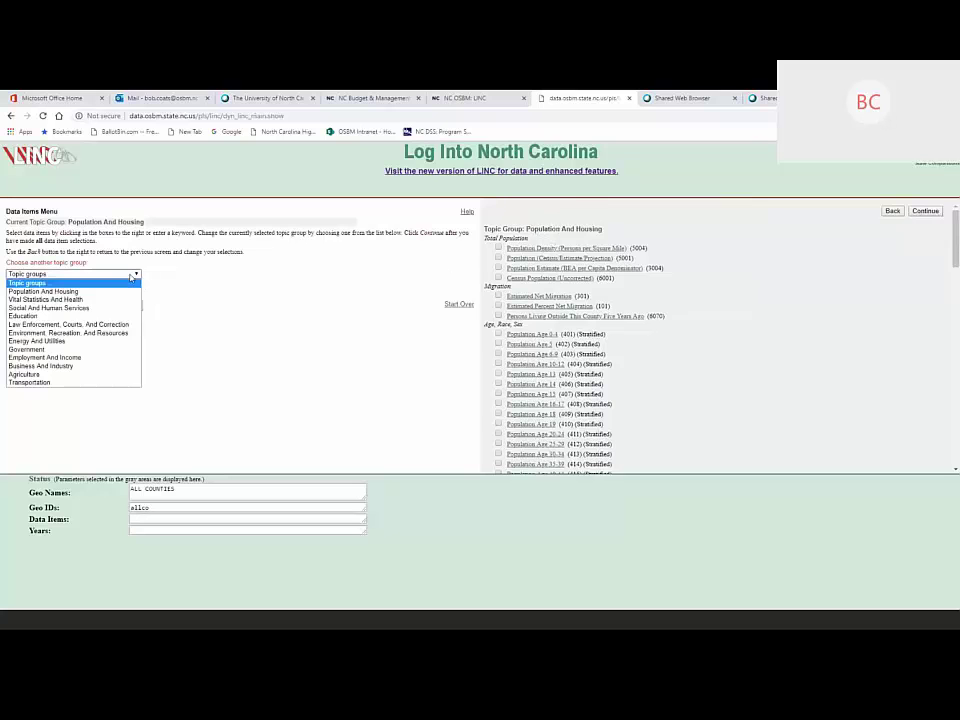
pyautogui.click(249, 283)
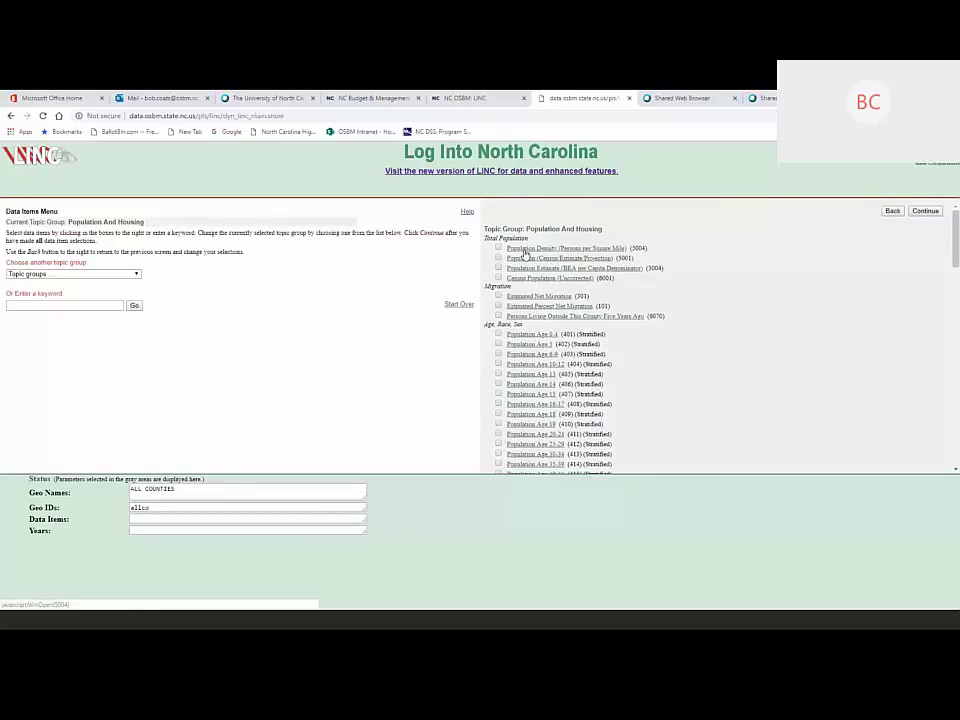
# Read the definition and metadata of the Population (Census/Estimate Projection) data item, and close them
pyautogui.click(527, 261)
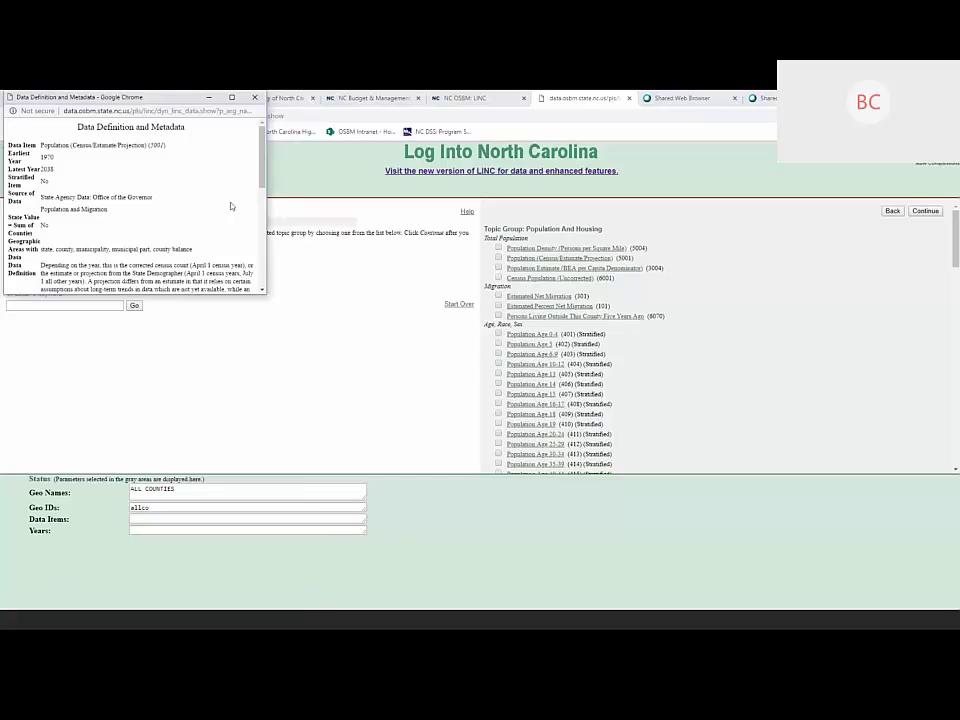
pyautogui.scroll(-1, 265, 192)
pyautogui.scroll(-1, 265, 192)
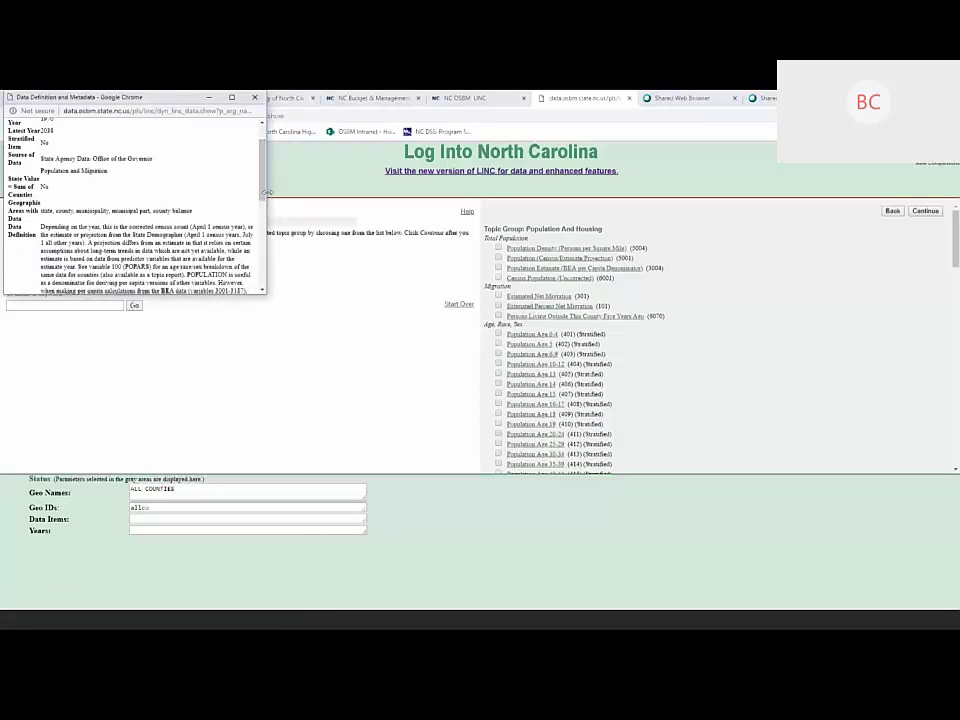
pyautogui.scroll(-3, 264, 240)
pyautogui.scroll(-3, 204, 220)
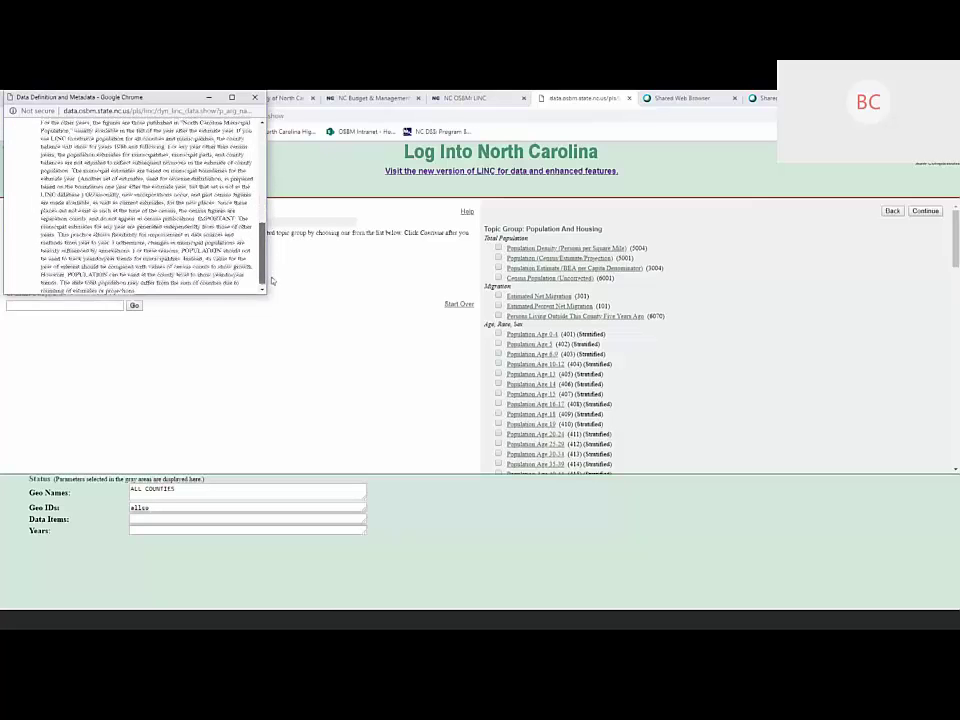
pyautogui.scroll(15, 204, 220)
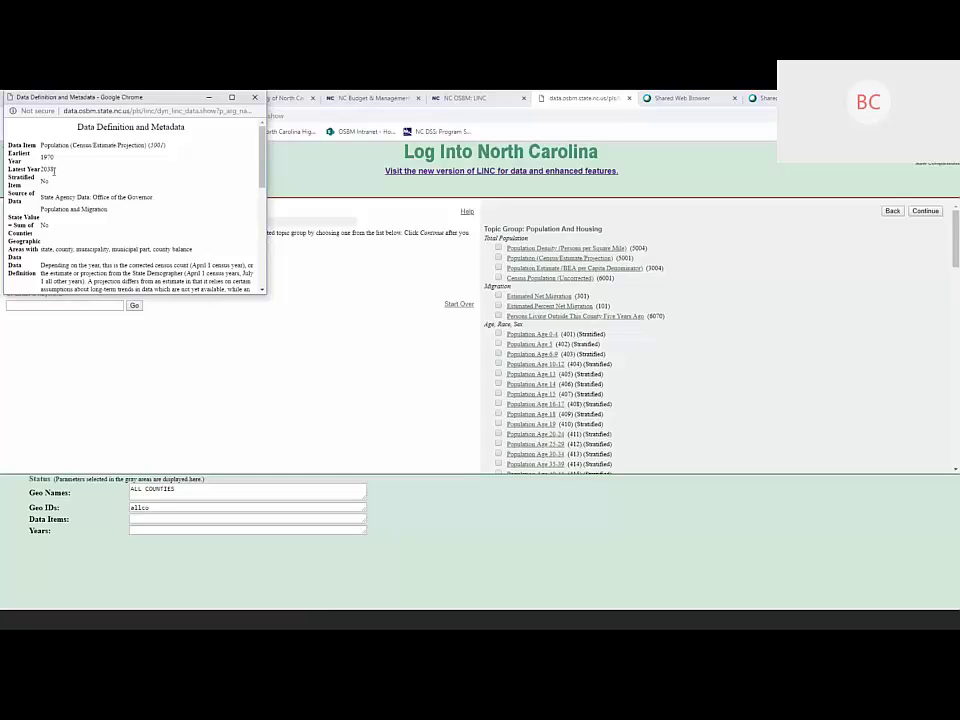
pyautogui.click(254, 97)
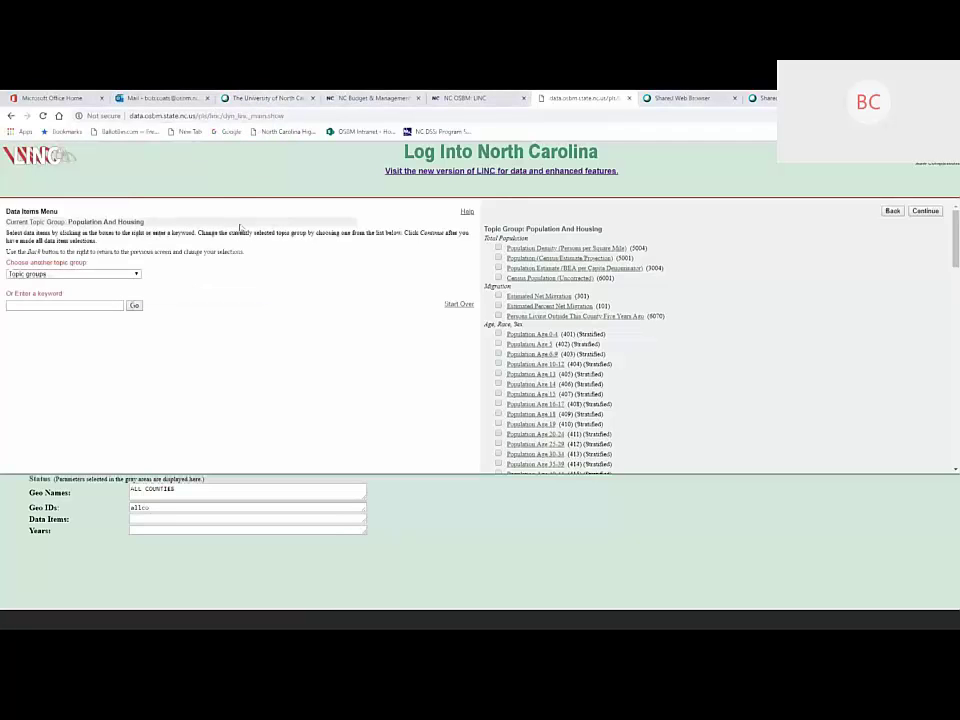
# Generate the all-counties report of Population (Census/Estimate Projection) for 2038 and rank the counties by population
pyautogui.click(498, 258)
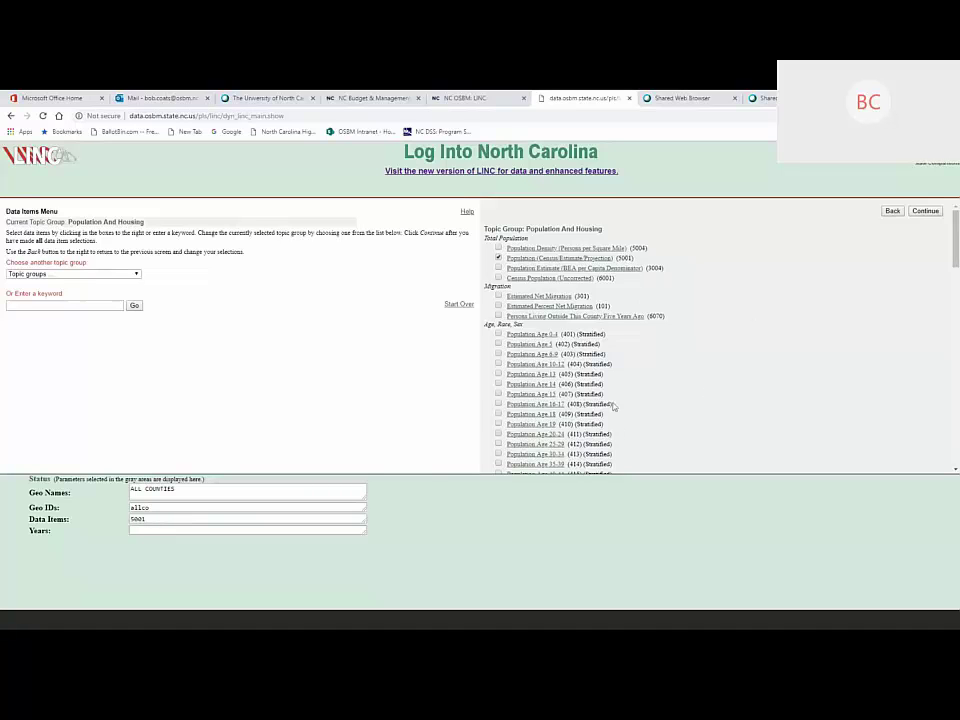
pyautogui.click(936, 216)
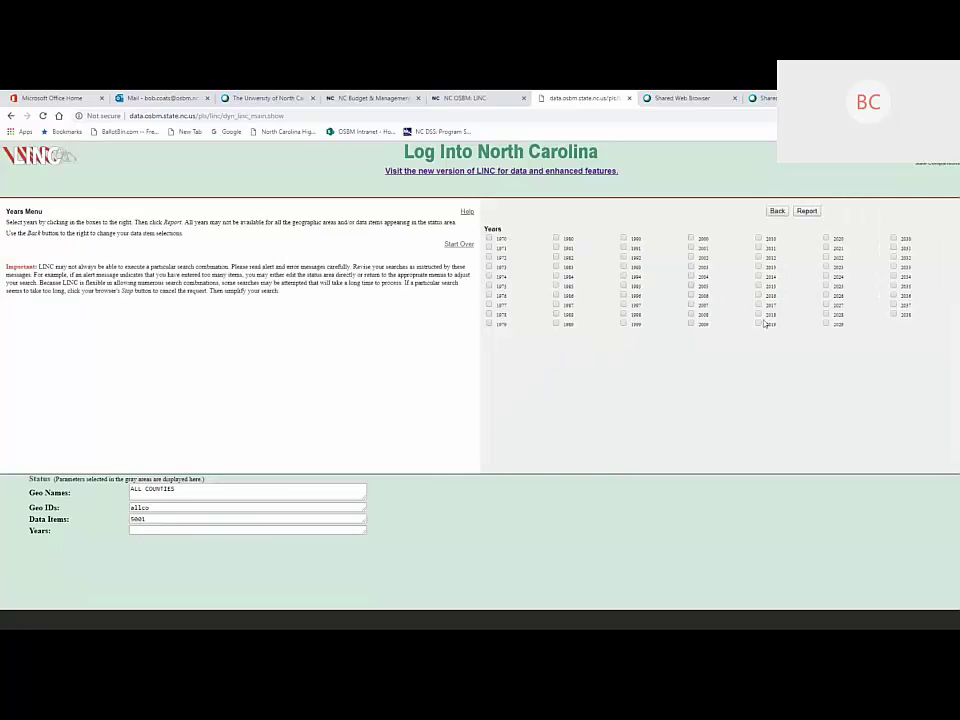
pyautogui.click(894, 315)
pyautogui.click(806, 211)
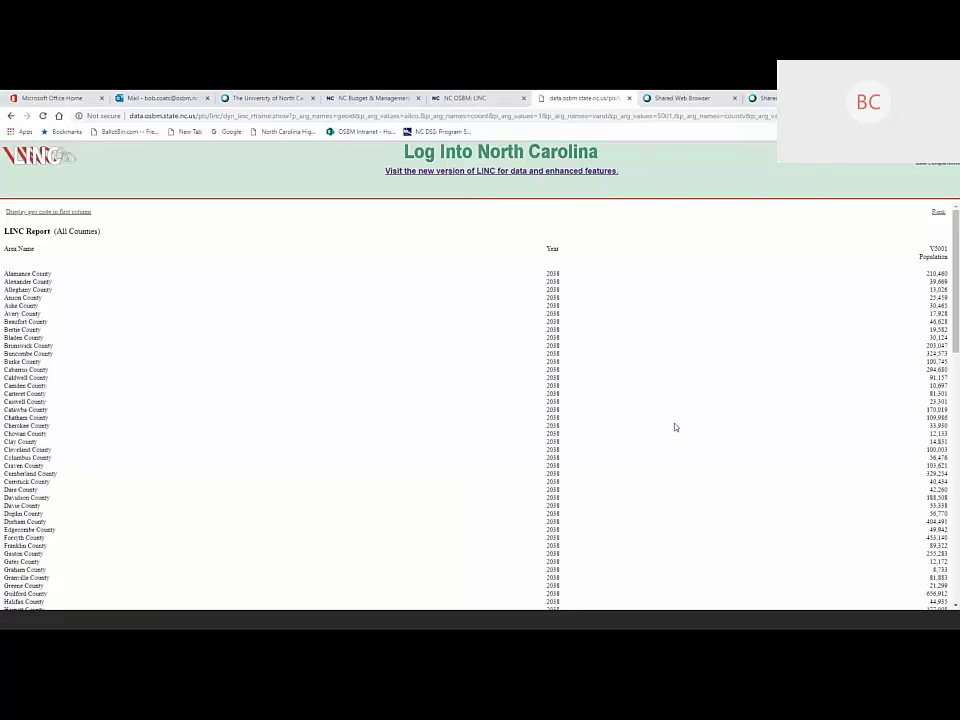
pyautogui.click(938, 212)
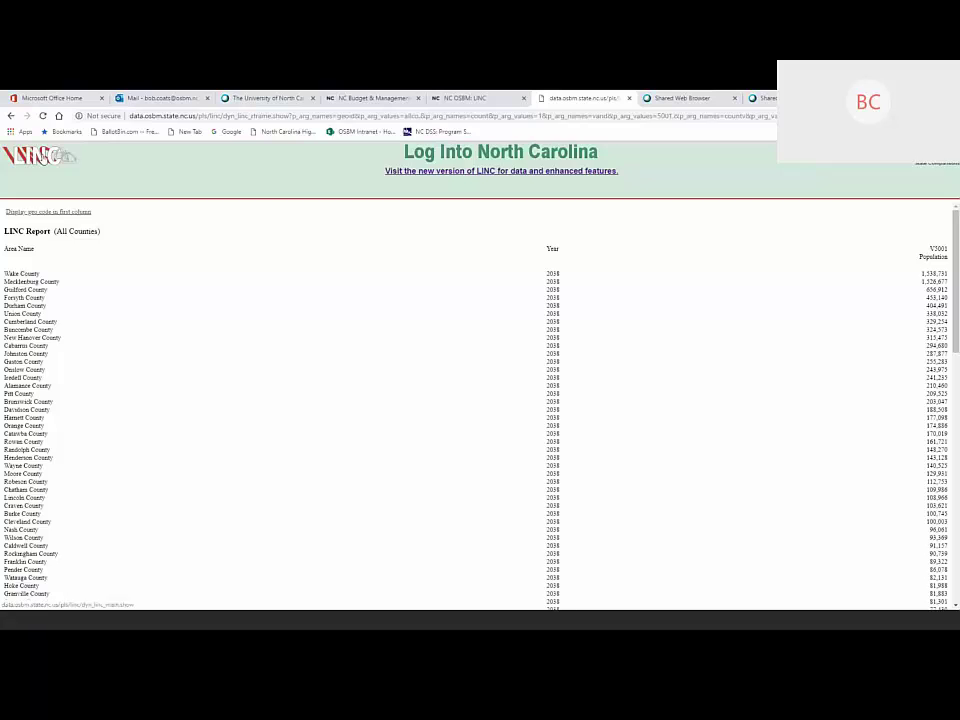
# Leave the county report, switch to the new version of LINC and open its Intro to North Carolina category
pyautogui.click(11, 116)
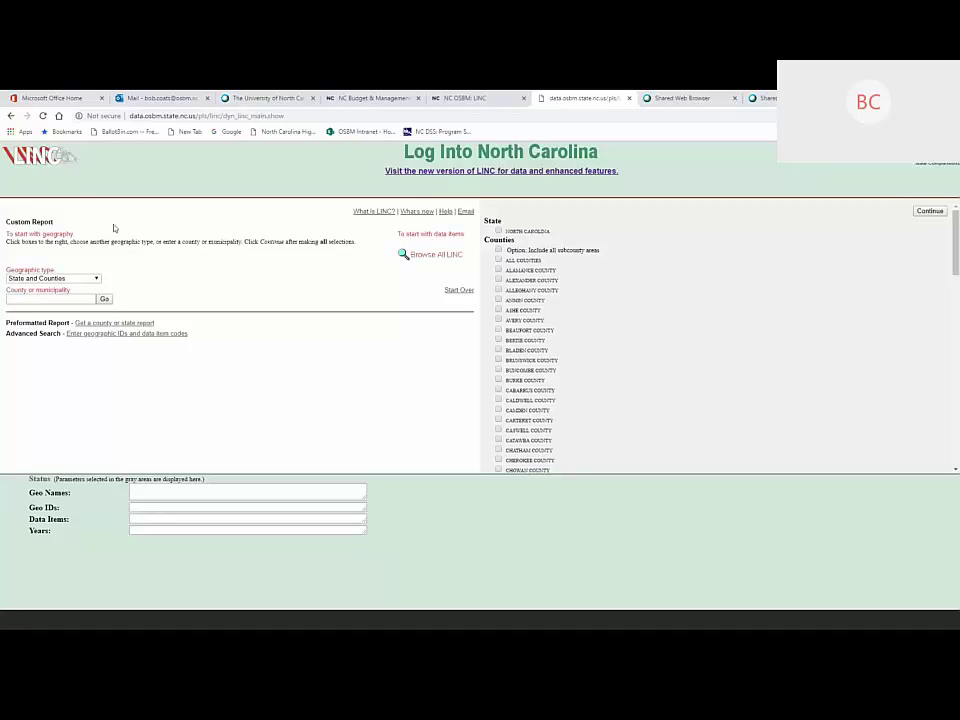
pyautogui.click(437, 172)
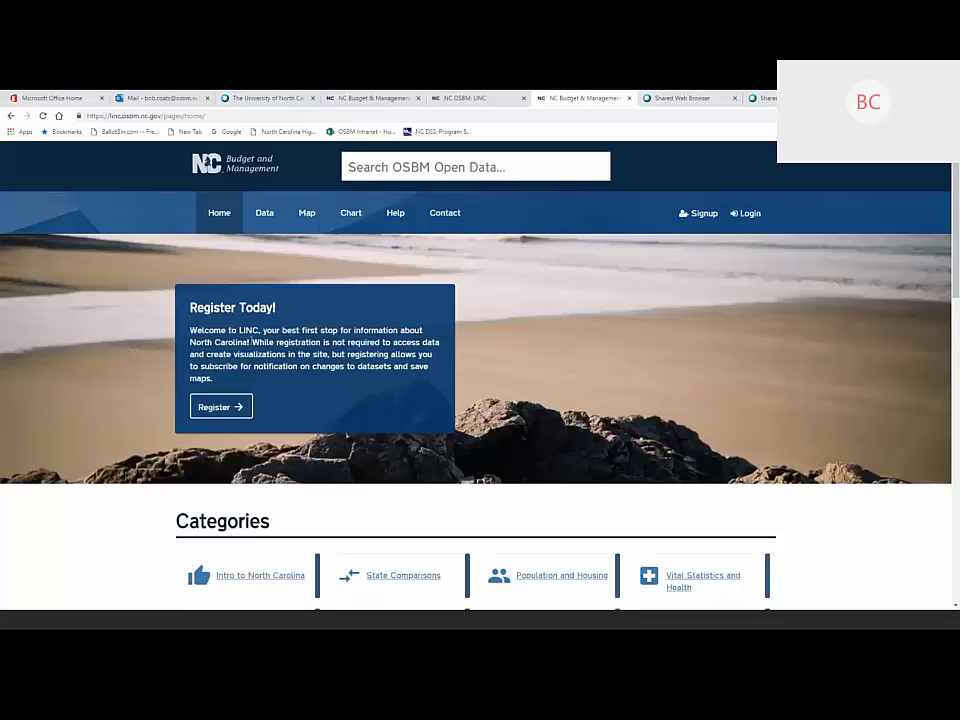
pyautogui.scroll(-1, 249, 342)
pyautogui.scroll(-2, 252, 339)
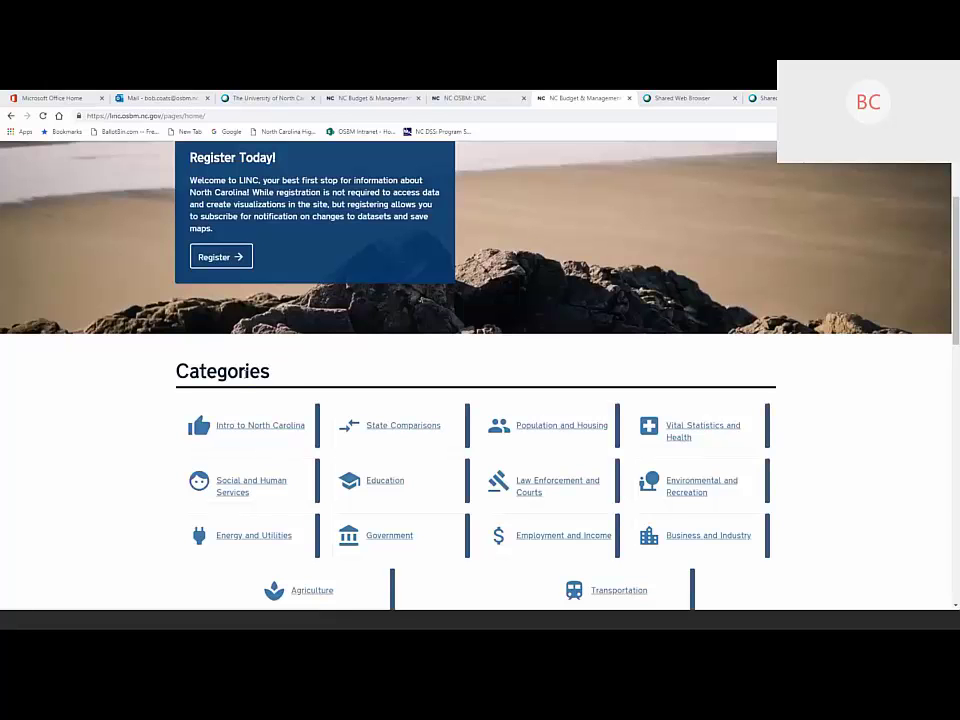
pyautogui.scroll(-1, 227, 359)
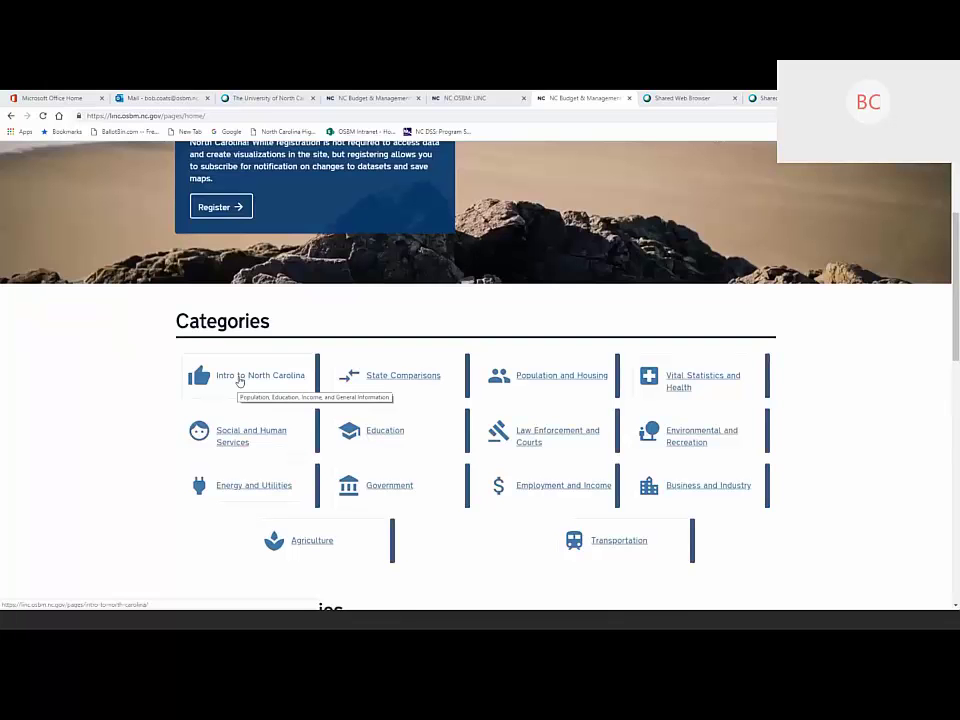
pyautogui.click(240, 380)
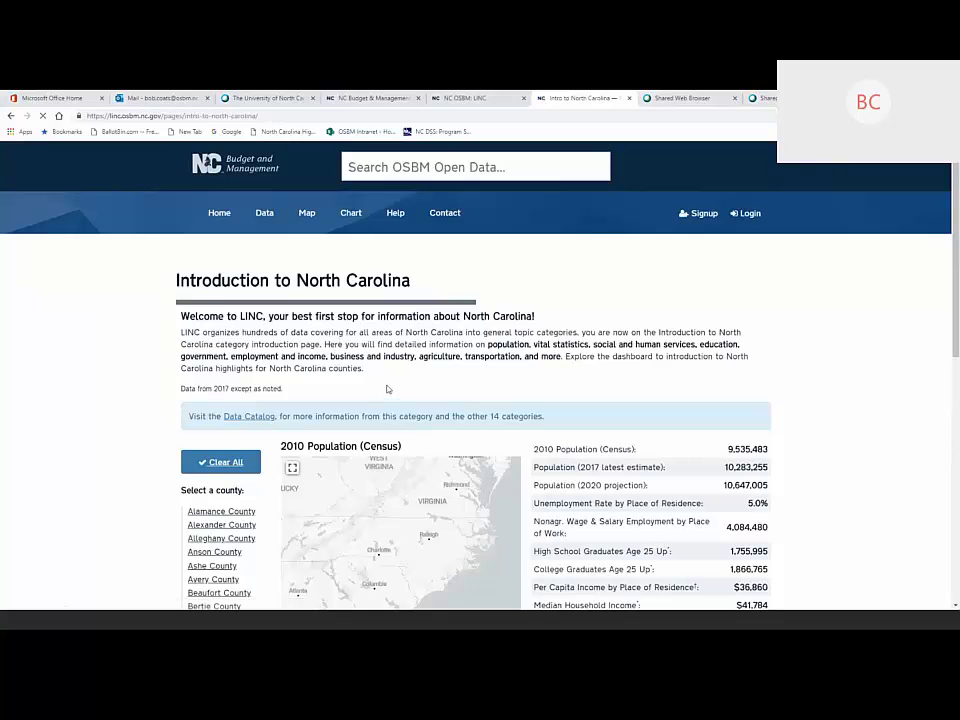
# Filter the Introduction to North Carolina dashboard to Beaufort County, view its figures and education chart, and clear the county filter
pyautogui.scroll(-1, 206, 370)
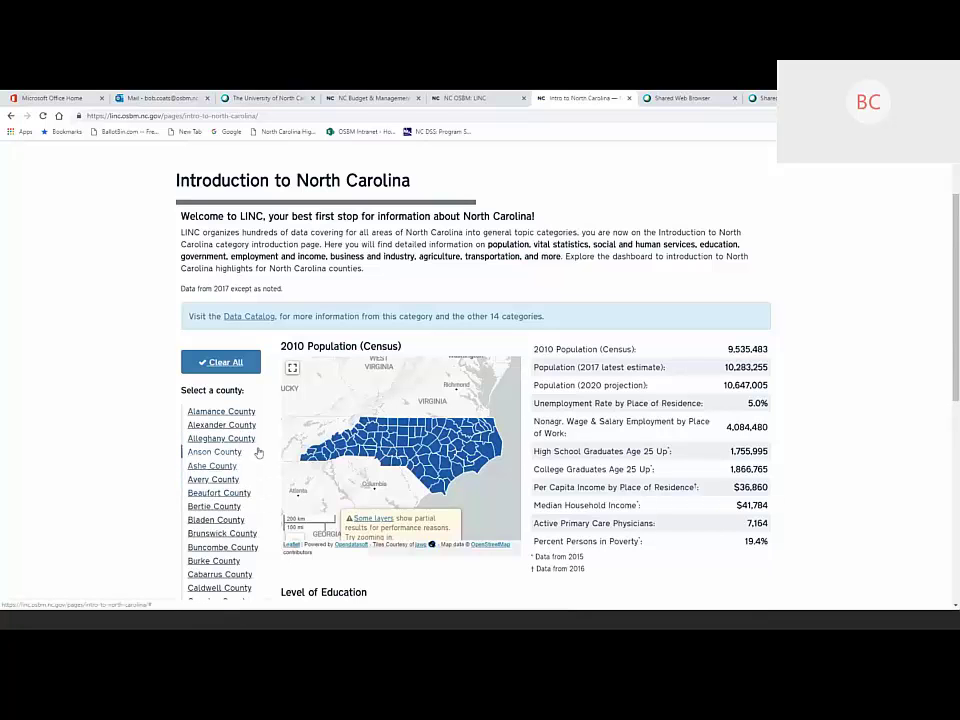
pyautogui.click(219, 493)
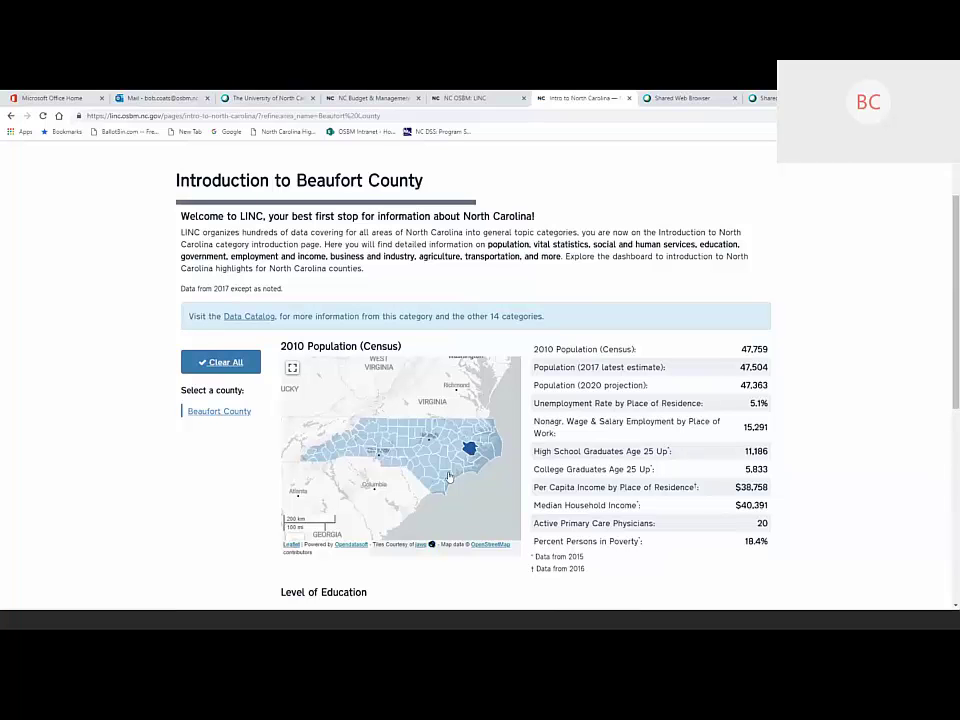
pyautogui.scroll(-4, 449, 477)
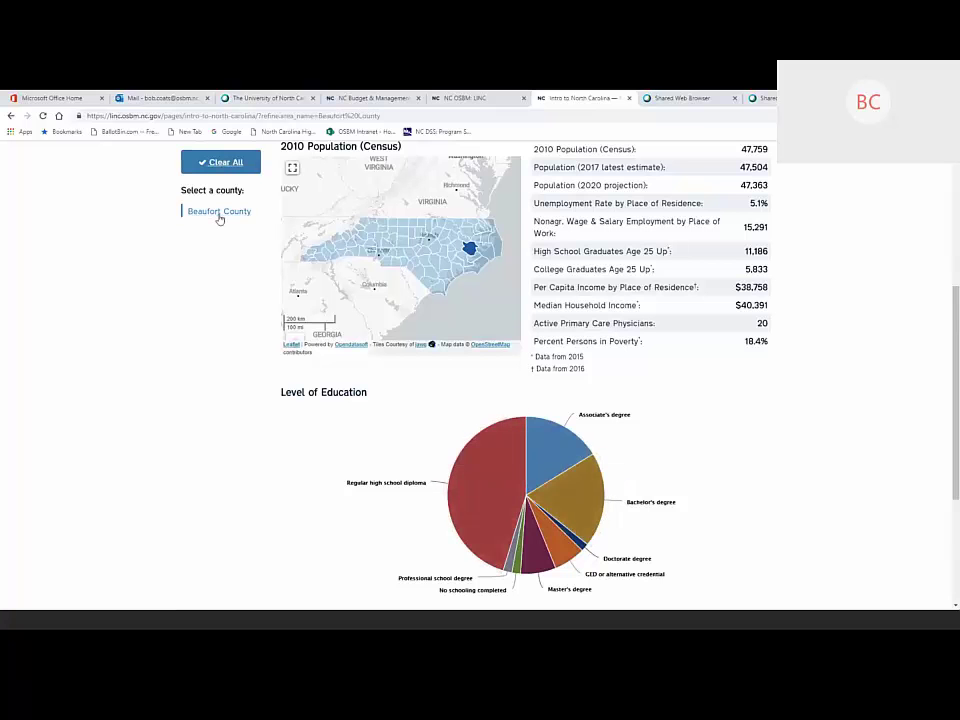
pyautogui.click(222, 162)
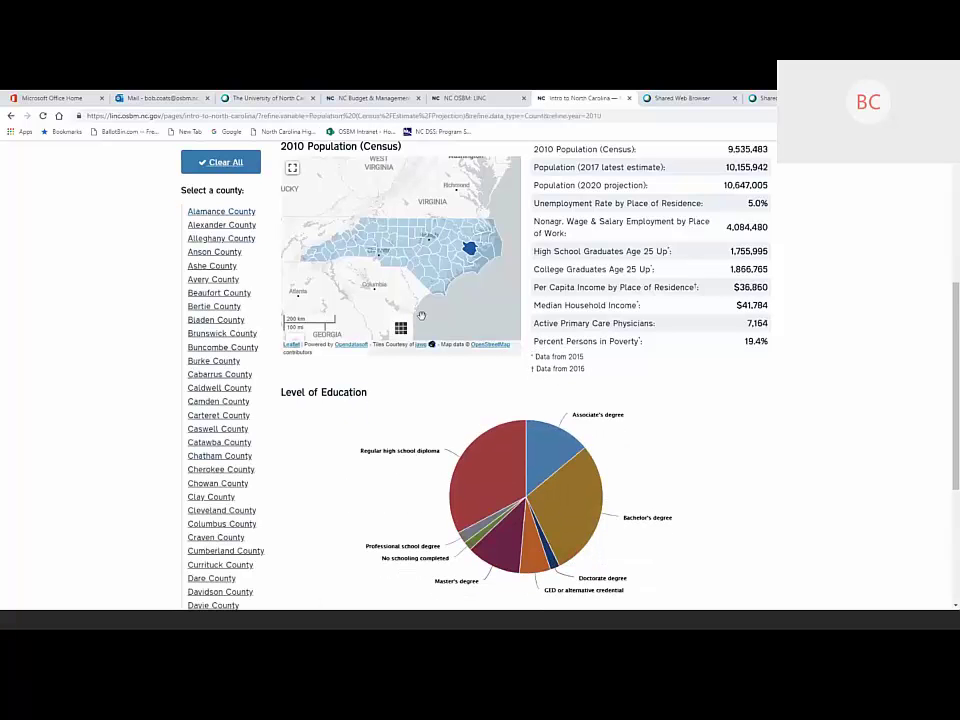
# Examine the slices of the statewide Level of Education chart and the indicators listed beside the 2010 Population (Census) map
pyautogui.moveTo(483, 473)
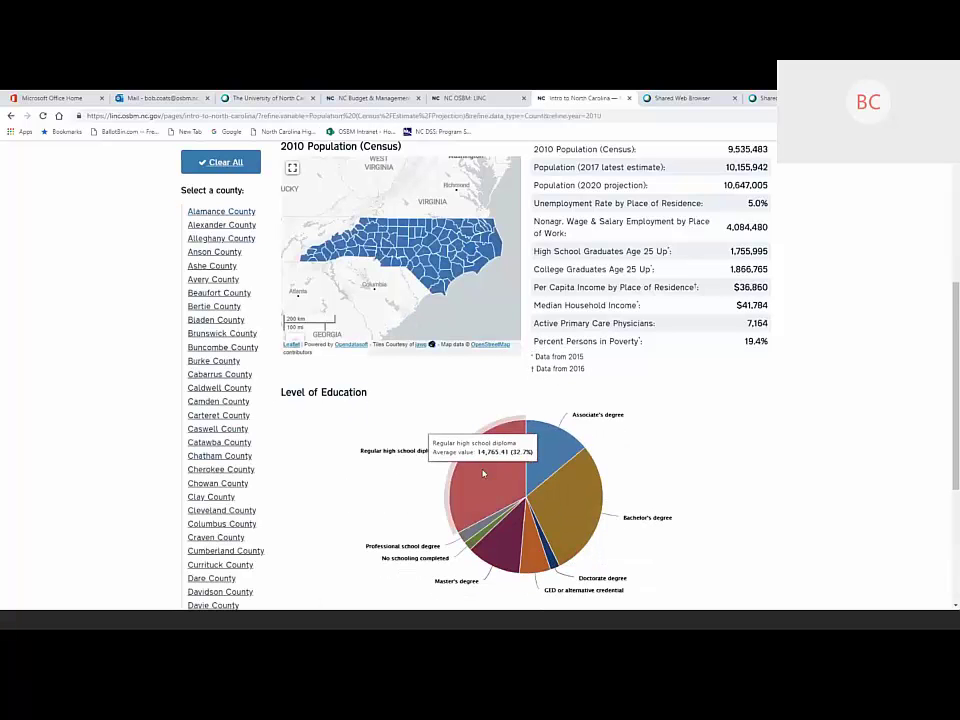
pyautogui.moveTo(555, 523)
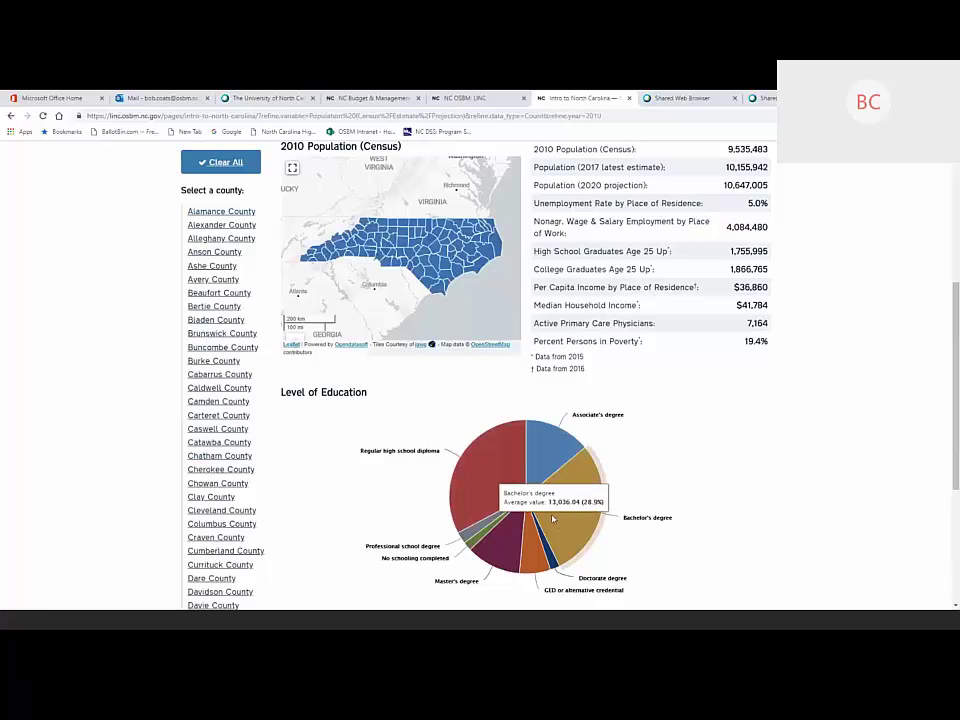
pyautogui.moveTo(520, 476)
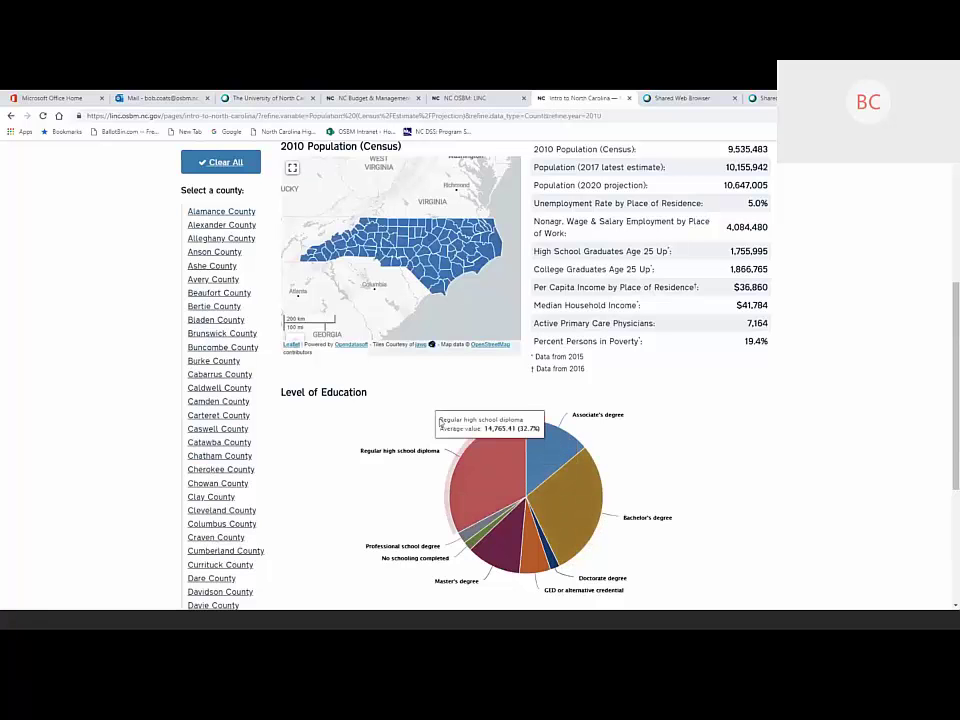
pyautogui.moveTo(593, 480)
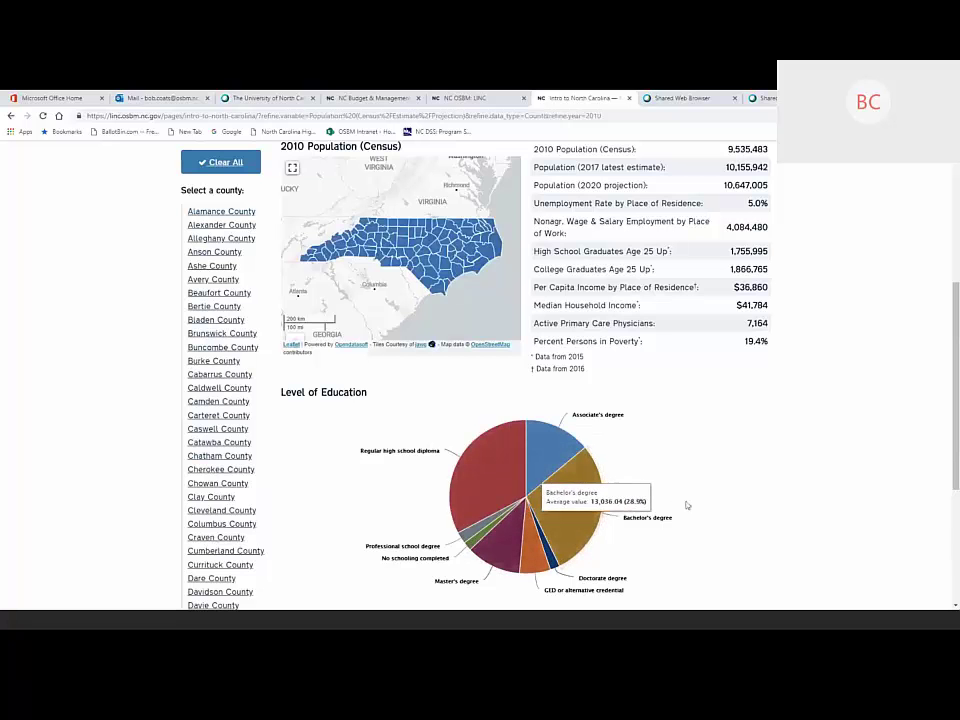
pyautogui.scroll(-3, 715, 492)
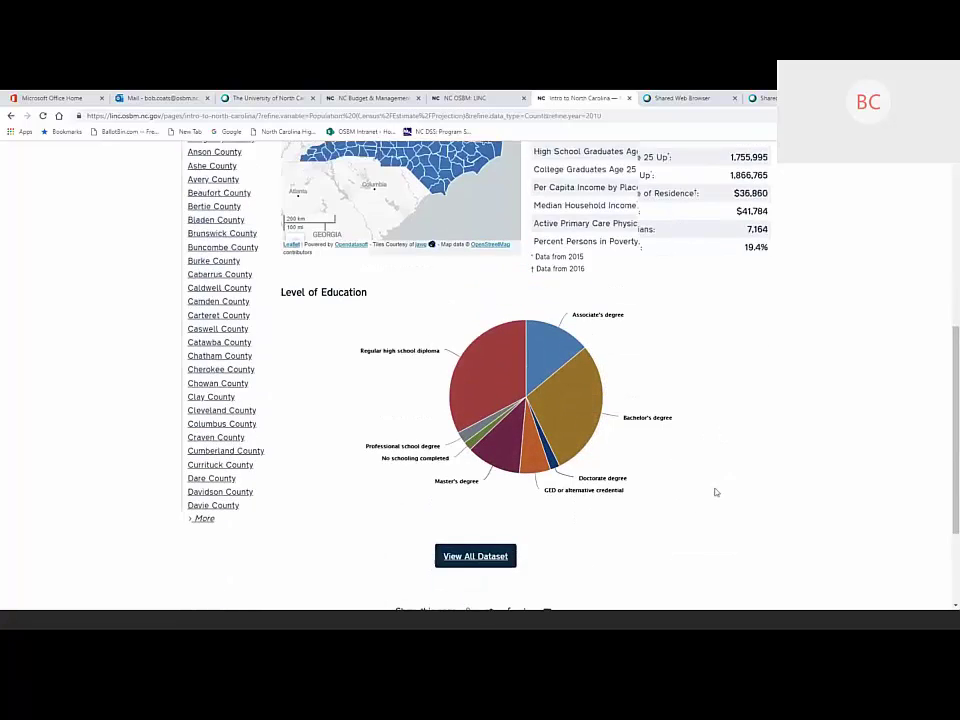
pyautogui.scroll(5, 715, 492)
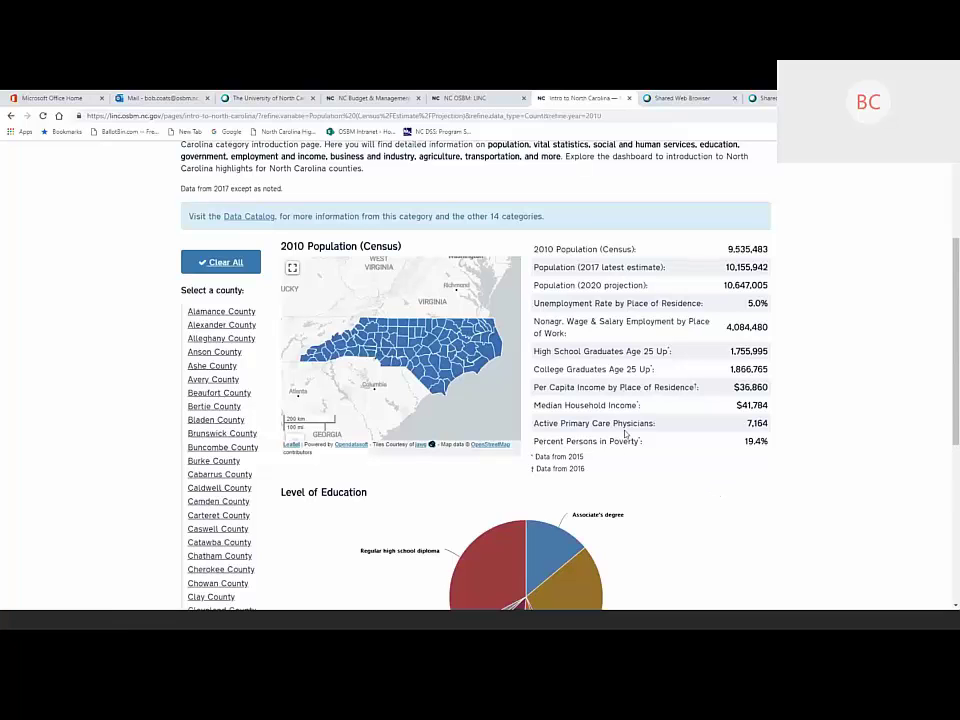
pyautogui.scroll(-1, 634, 484)
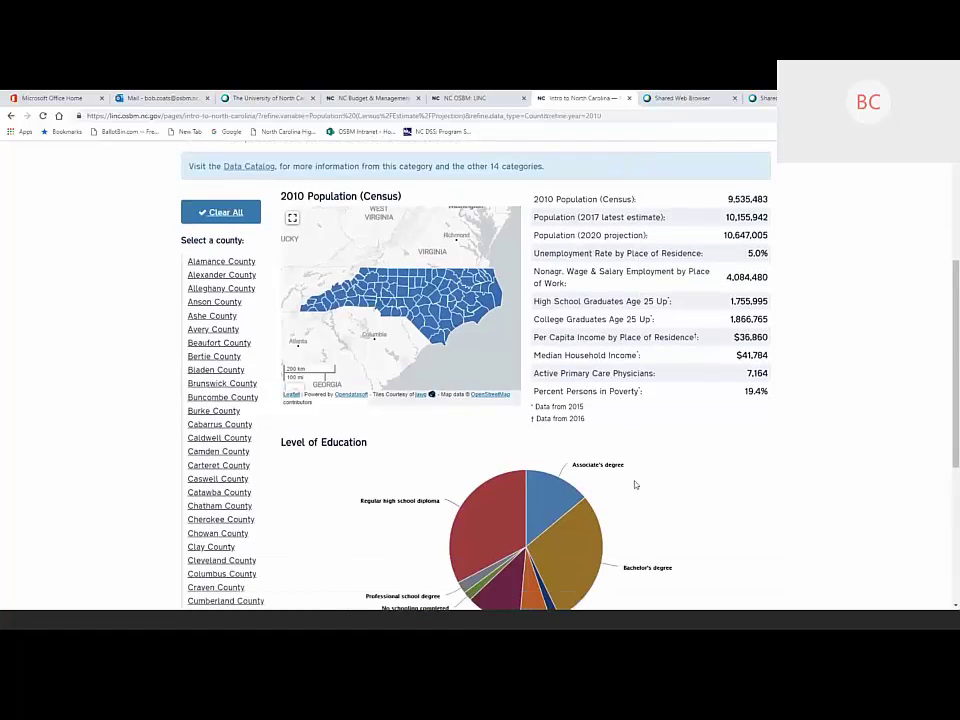
pyautogui.scroll(3, 634, 484)
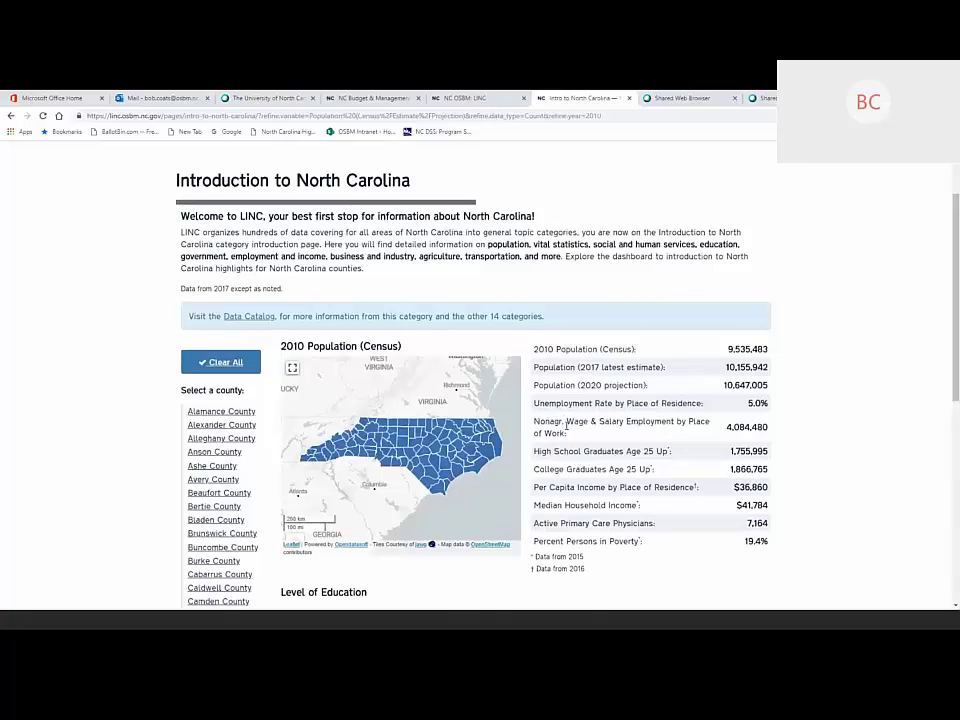
pyautogui.scroll(-1, 566, 425)
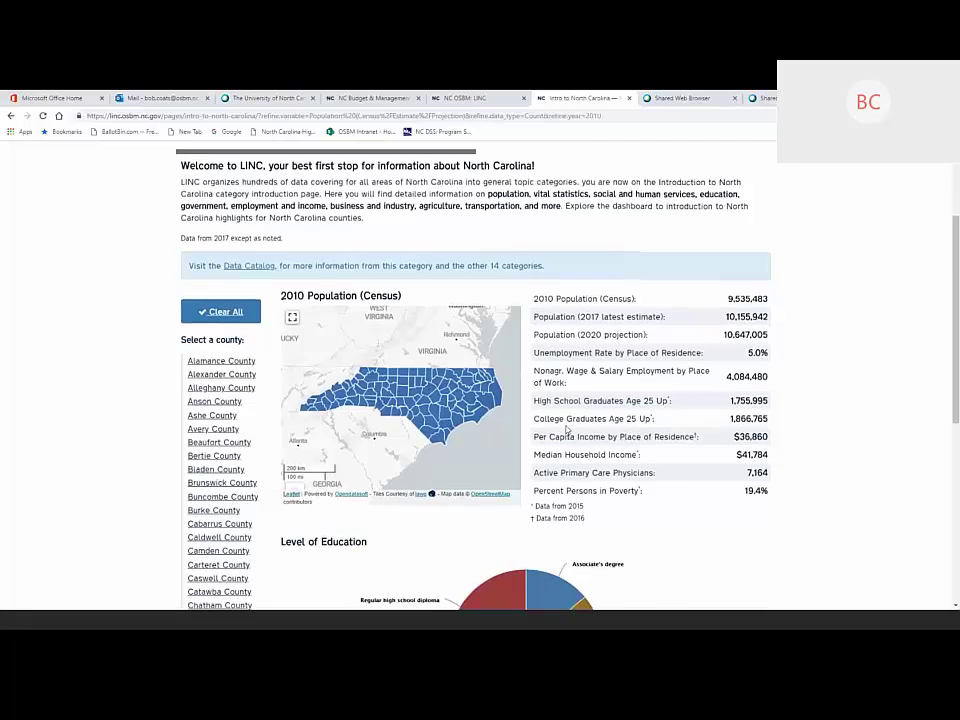
pyautogui.scroll(-3, 566, 428)
pyautogui.scroll(6, 566, 428)
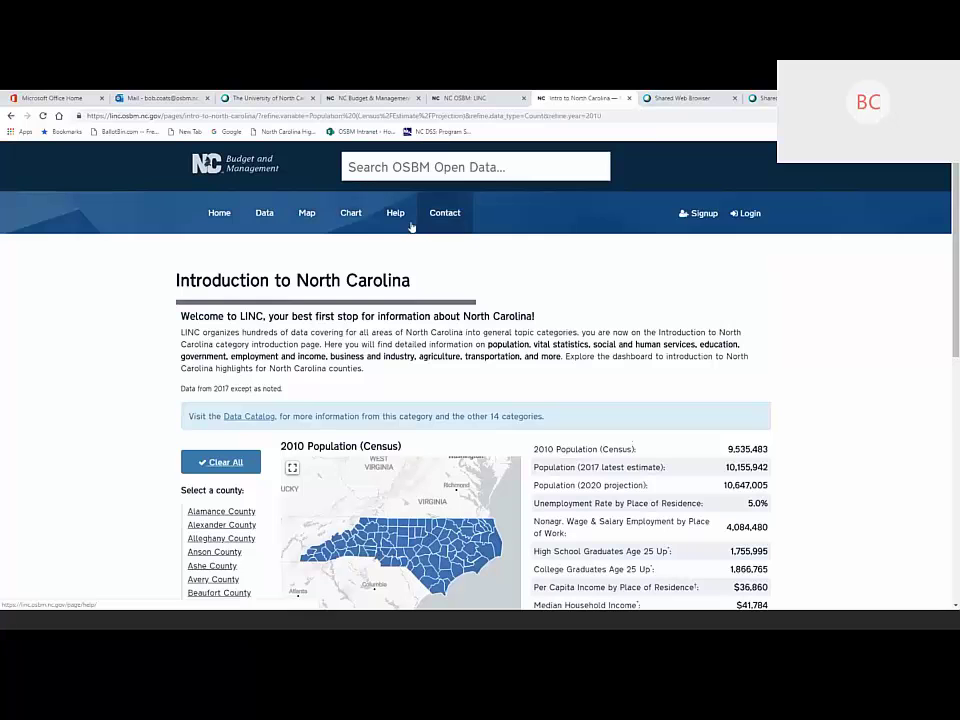
# Return to the LINC home page and look over its list of data categories
pyautogui.click(219, 214)
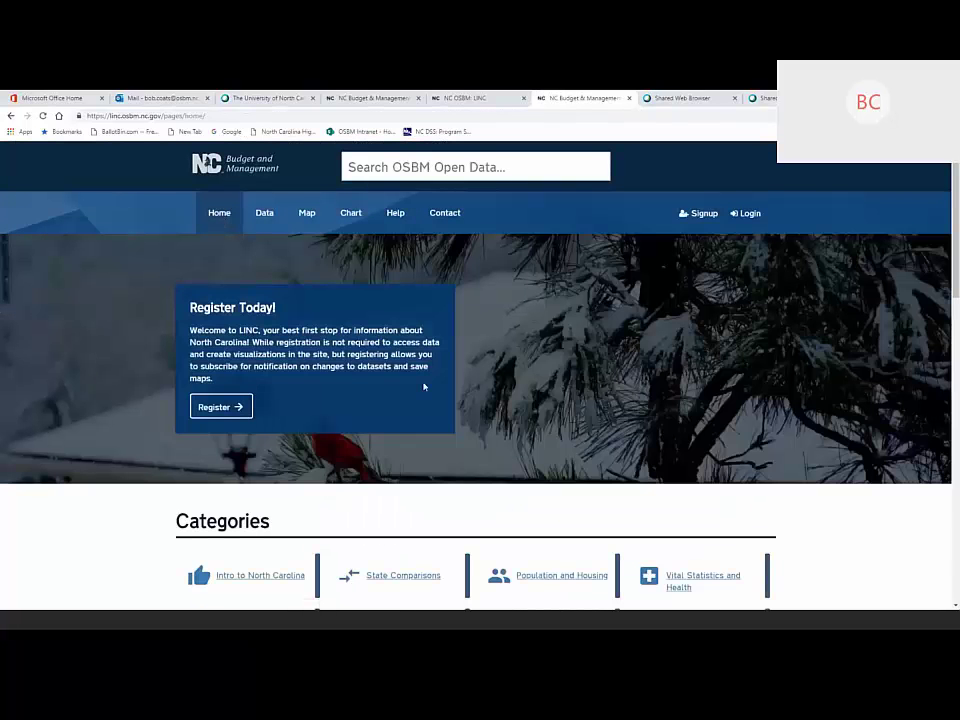
pyautogui.scroll(-3, 424, 386)
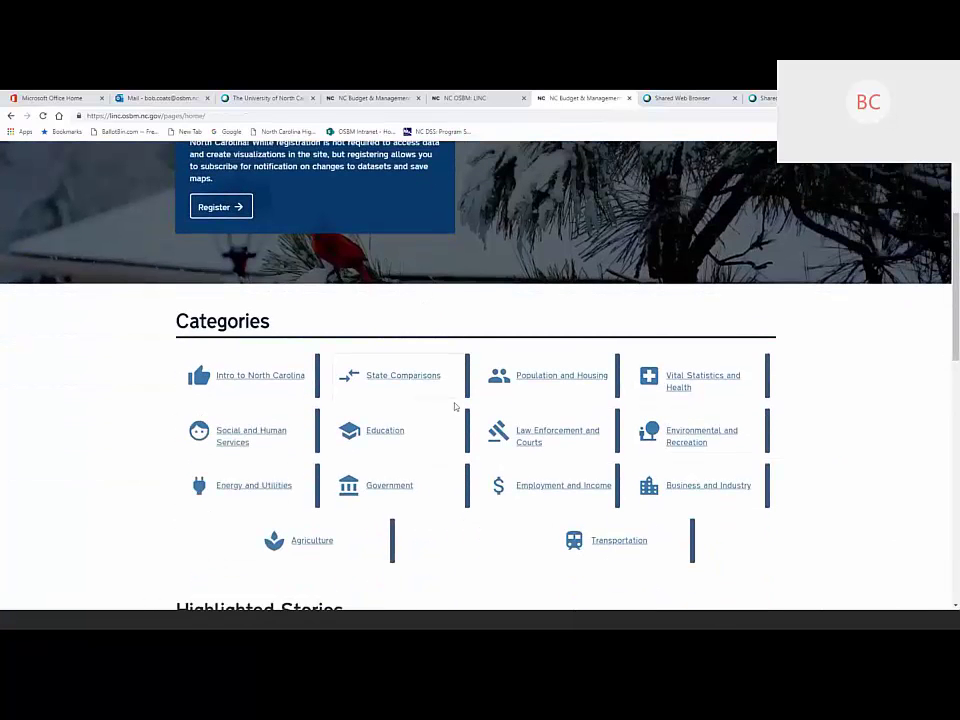
pyautogui.scroll(4, 454, 406)
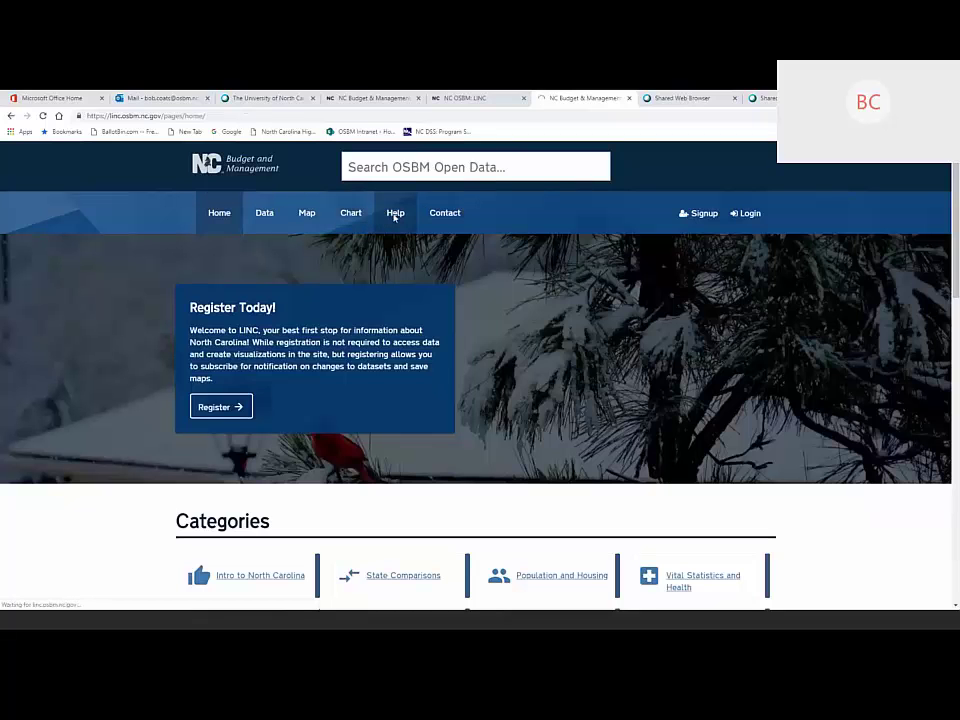
# View the Help page with its tutorials and look over the Contact Us form
pyautogui.click(395, 213)
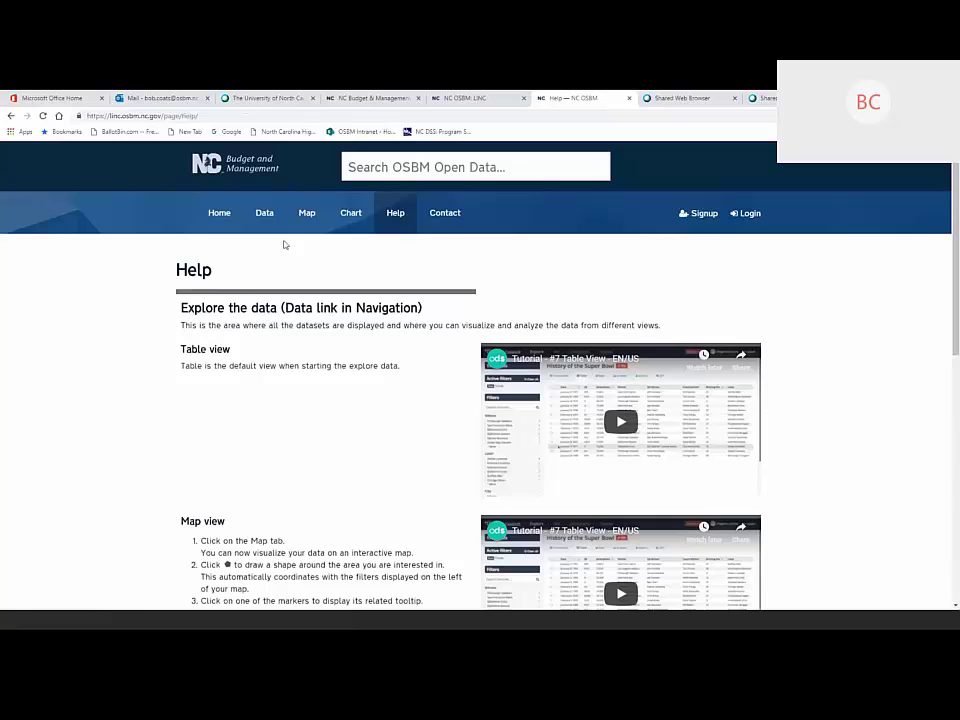
pyautogui.click(445, 215)
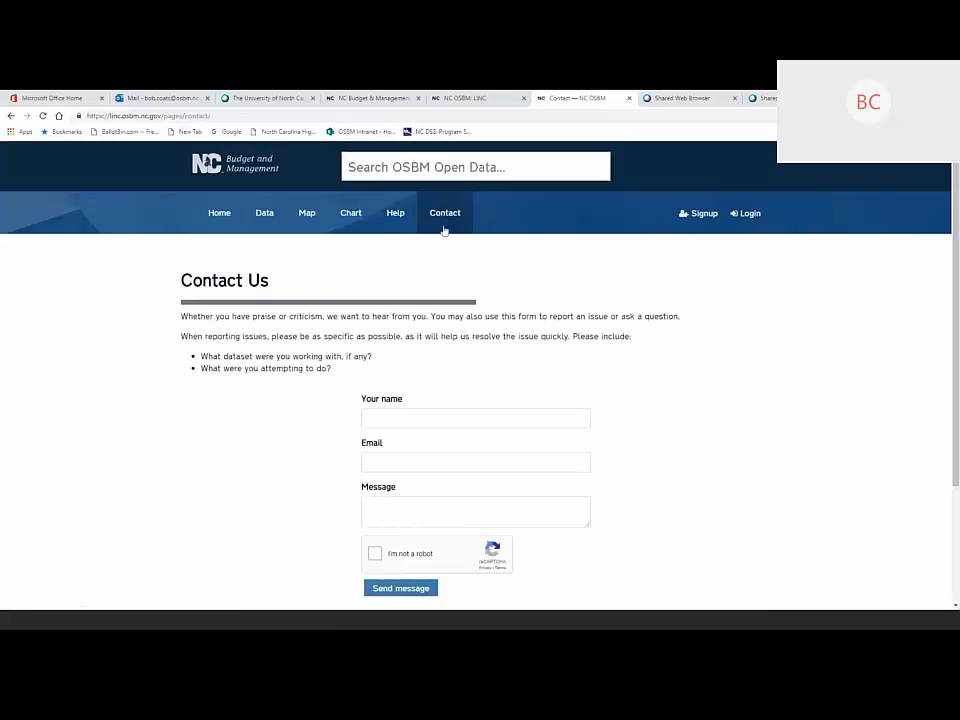
pyautogui.scroll(-3, 448, 448)
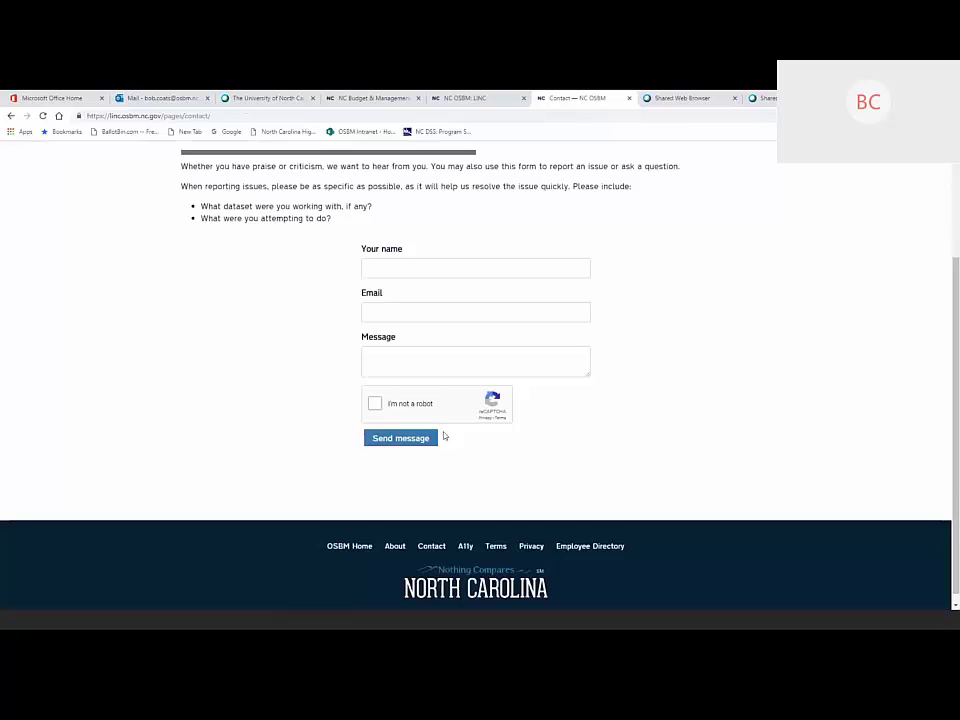
pyautogui.scroll(3, 257, 386)
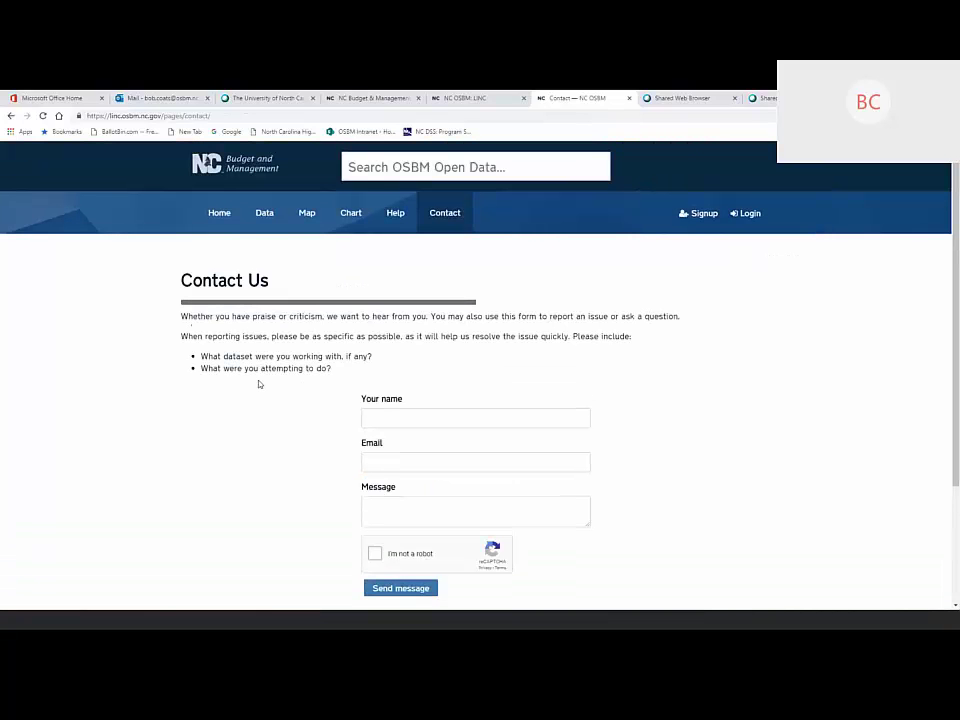
# Open the Education category from the home page and review its indicators, Level of Education chart and Public School Expenditures chart
pyautogui.click(224, 217)
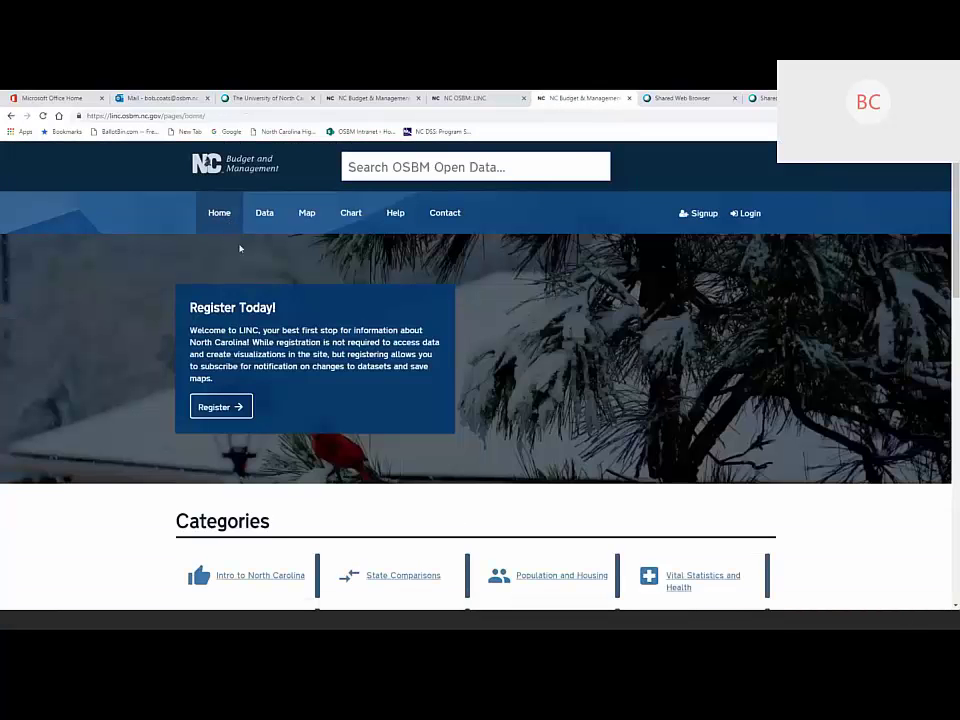
pyautogui.scroll(-3, 366, 411)
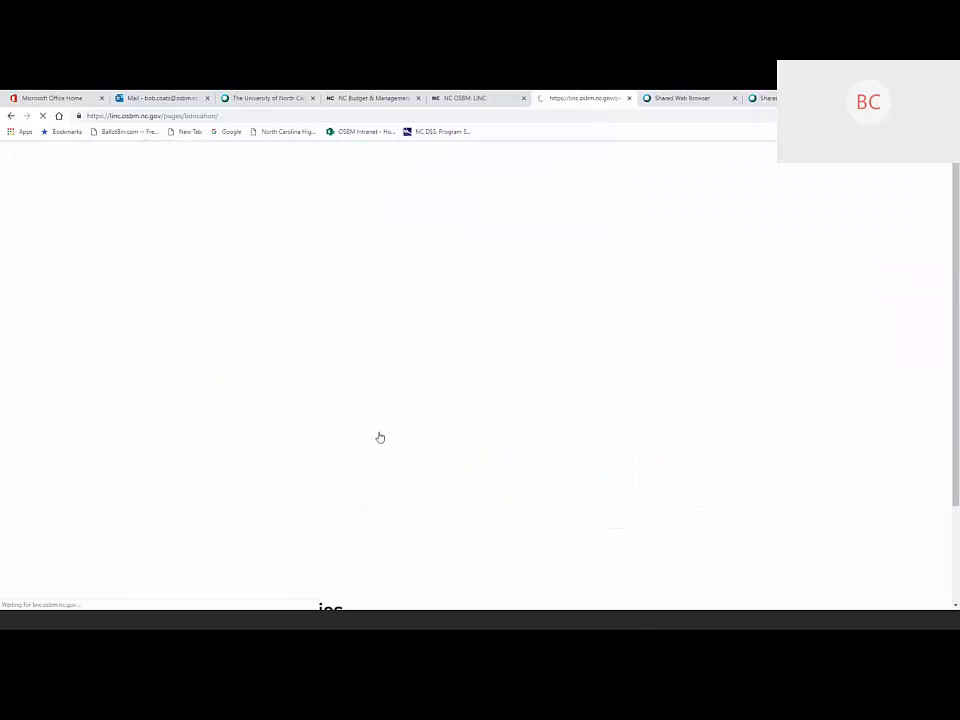
pyautogui.scroll(-2, 379, 437)
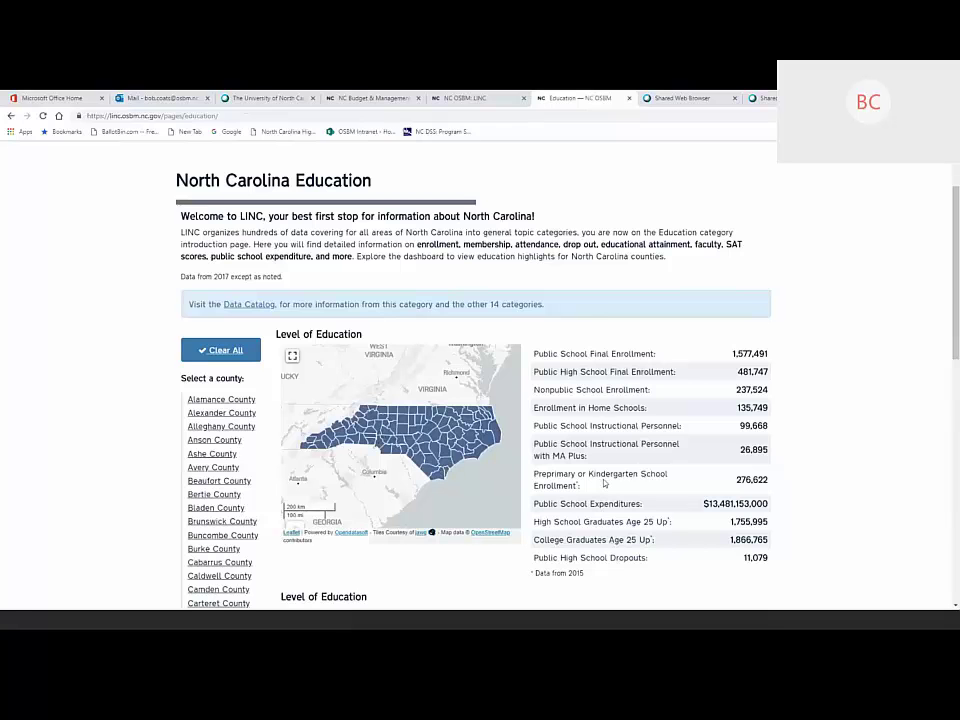
pyautogui.scroll(-6, 604, 470)
pyautogui.scroll(-3, 579, 487)
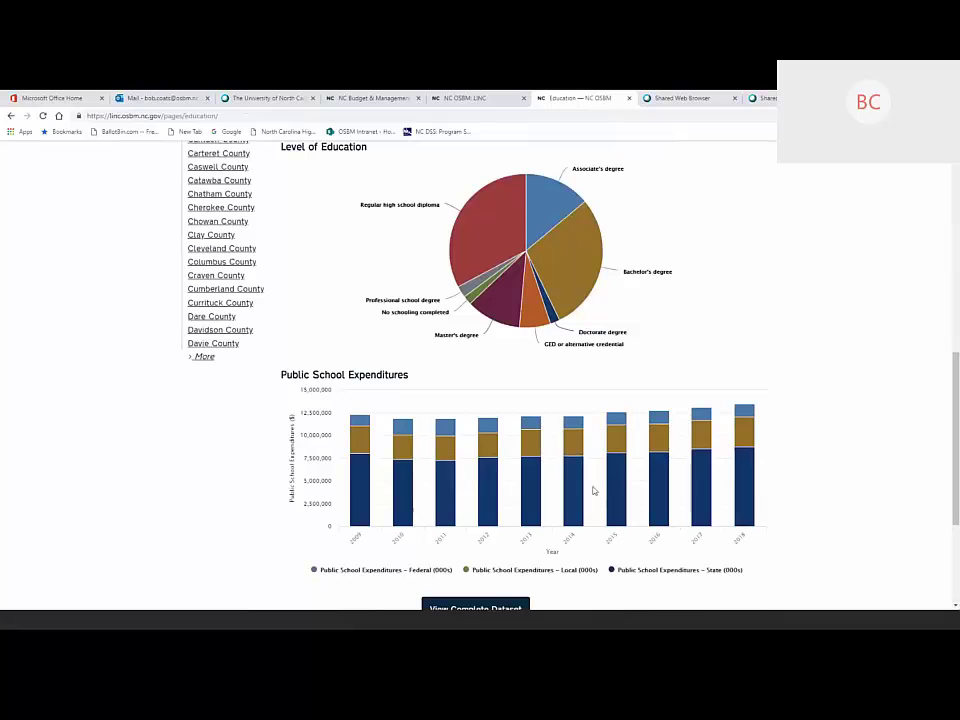
pyautogui.moveTo(543, 468)
pyautogui.scroll(5, 468, 425)
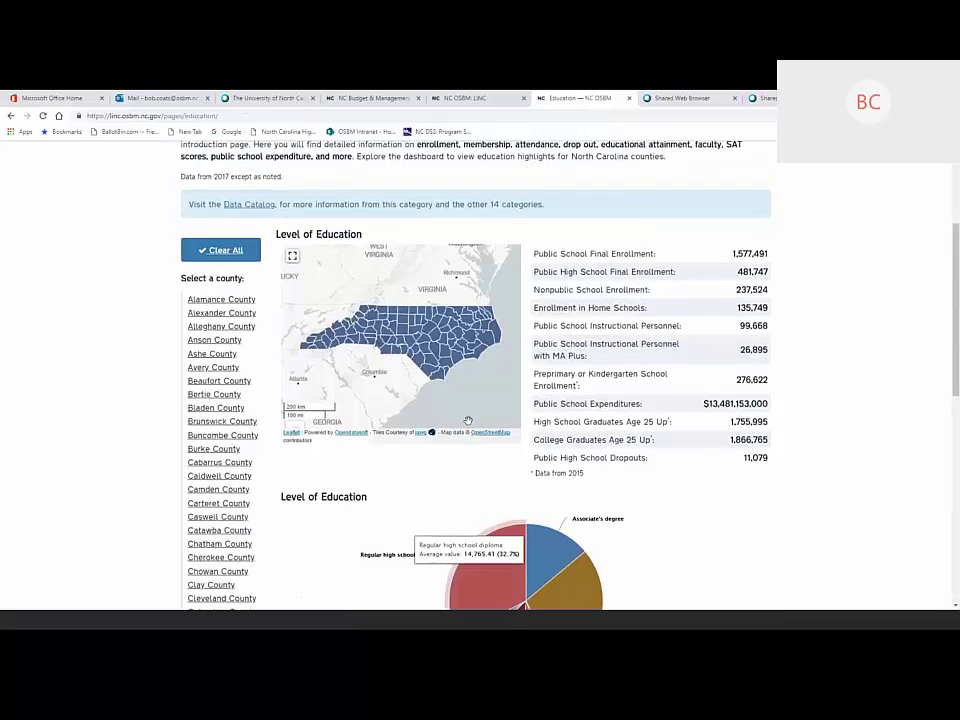
pyautogui.scroll(2, 468, 423)
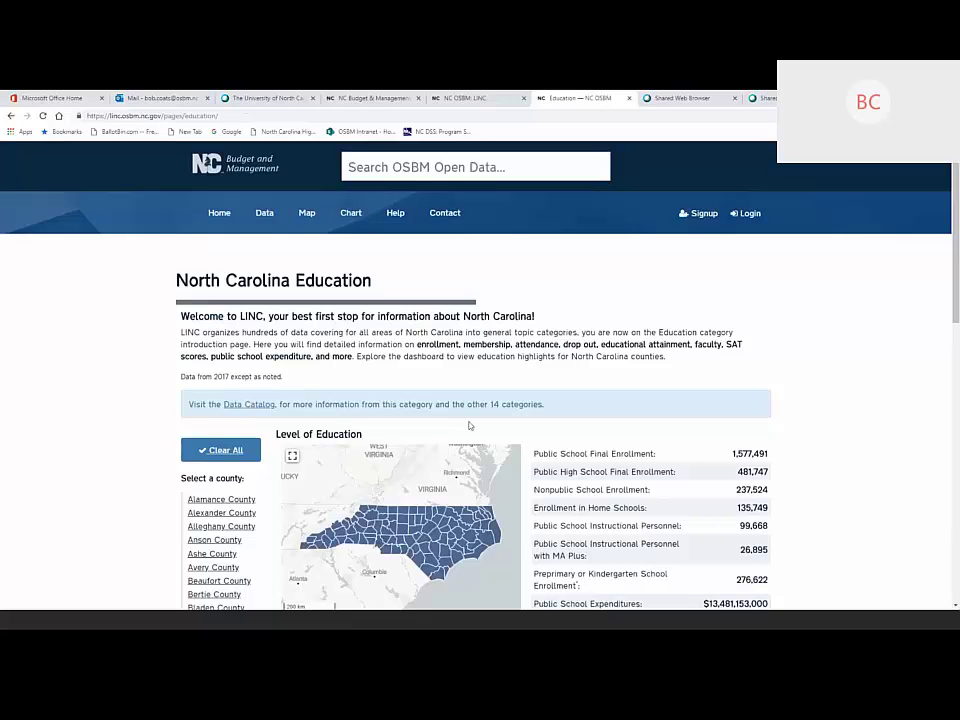
# Return to the home page and open the NC Complete Count Committee story from the Highlighted Stories
pyautogui.click(223, 214)
pyautogui.scroll(-3, 296, 344)
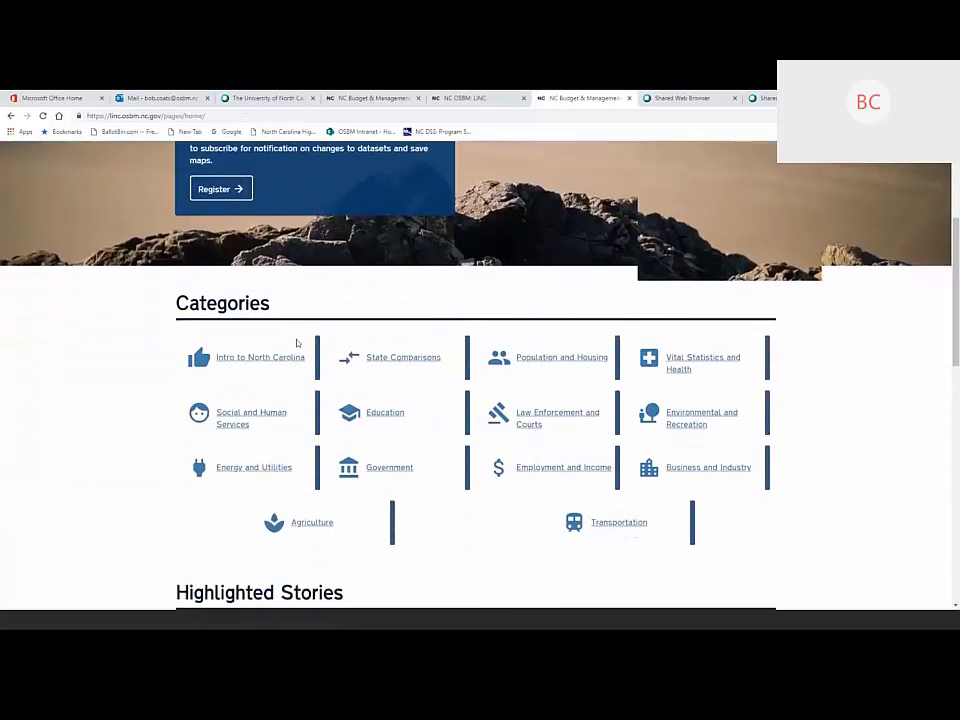
pyautogui.scroll(-2, 296, 344)
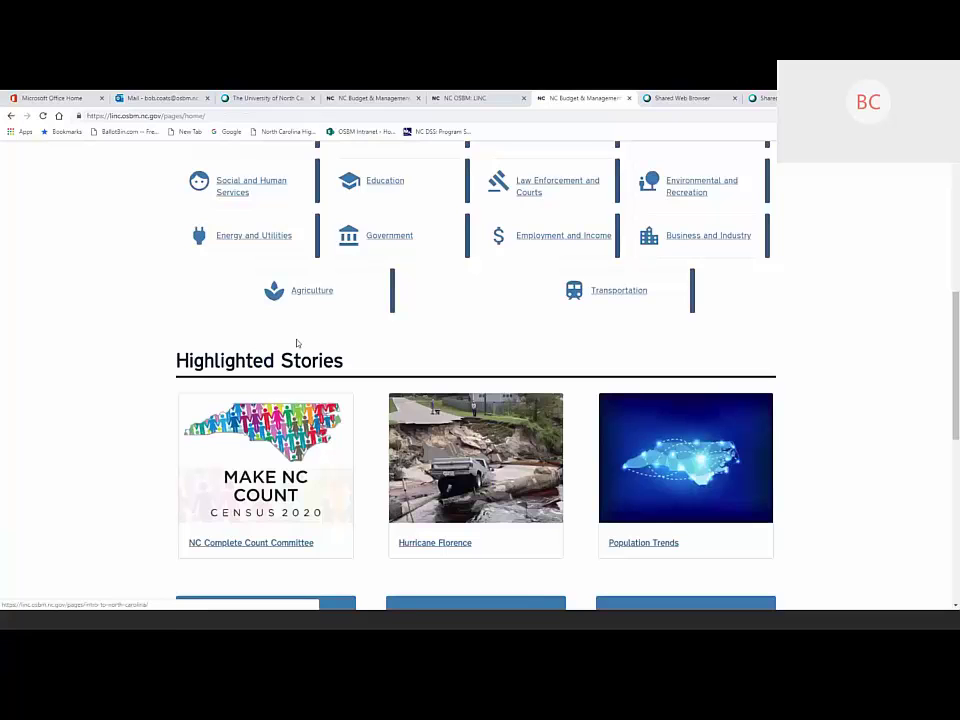
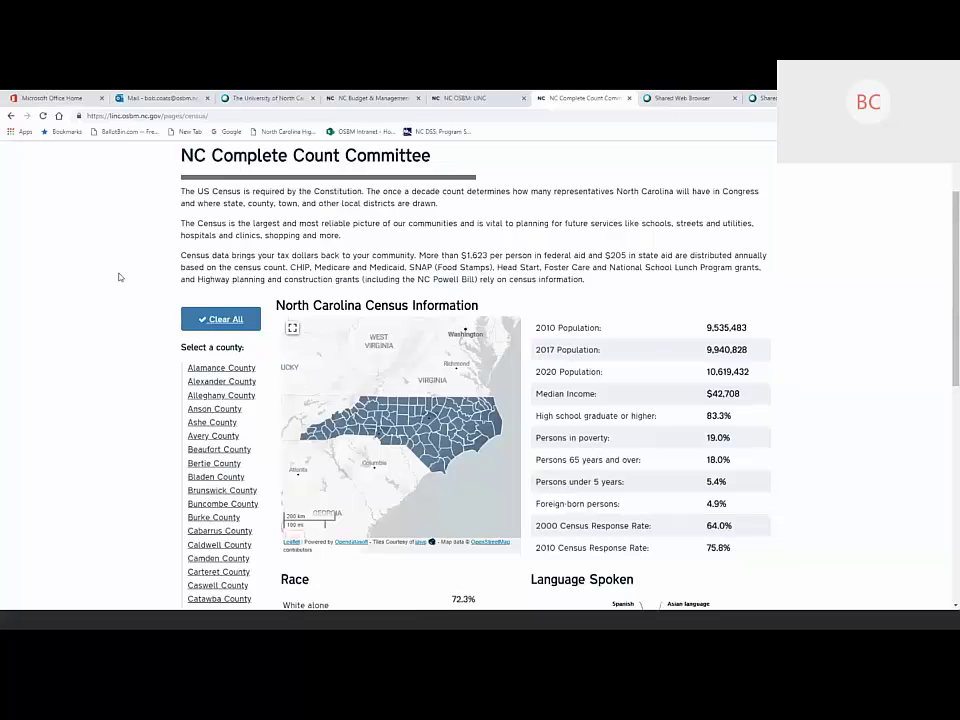
# Leave the NC Complete Count Committee story and review the home page's Highlighted Stories, Latest Updates, Most popular data and Visualizations
pyautogui.scroll(1, 95, 230)
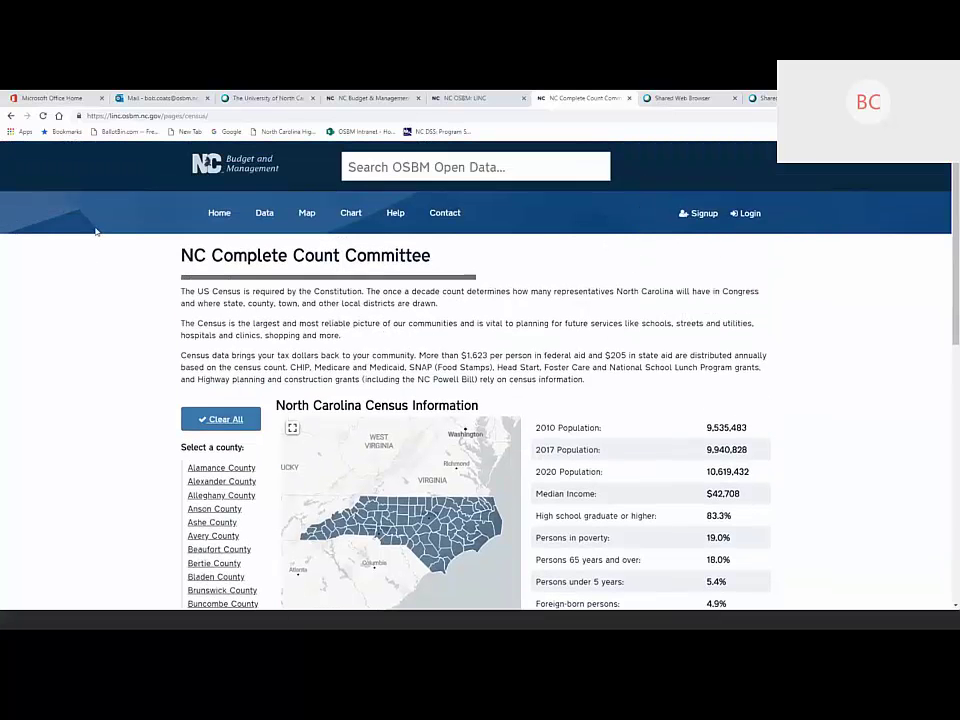
pyautogui.click(218, 214)
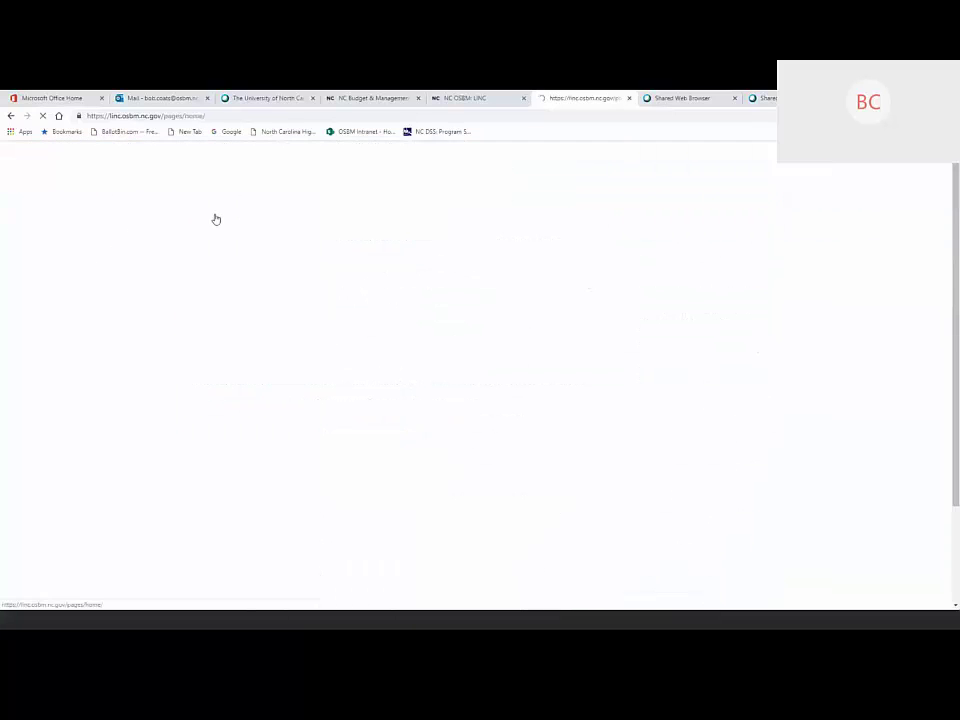
pyautogui.scroll(-5, 251, 300)
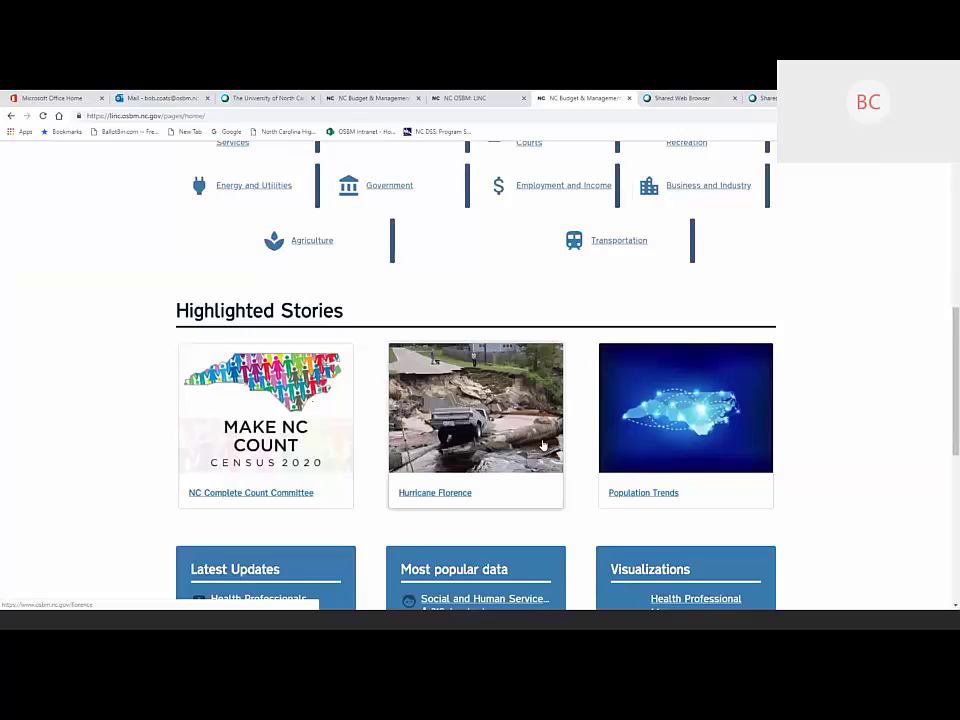
pyautogui.scroll(-1, 543, 443)
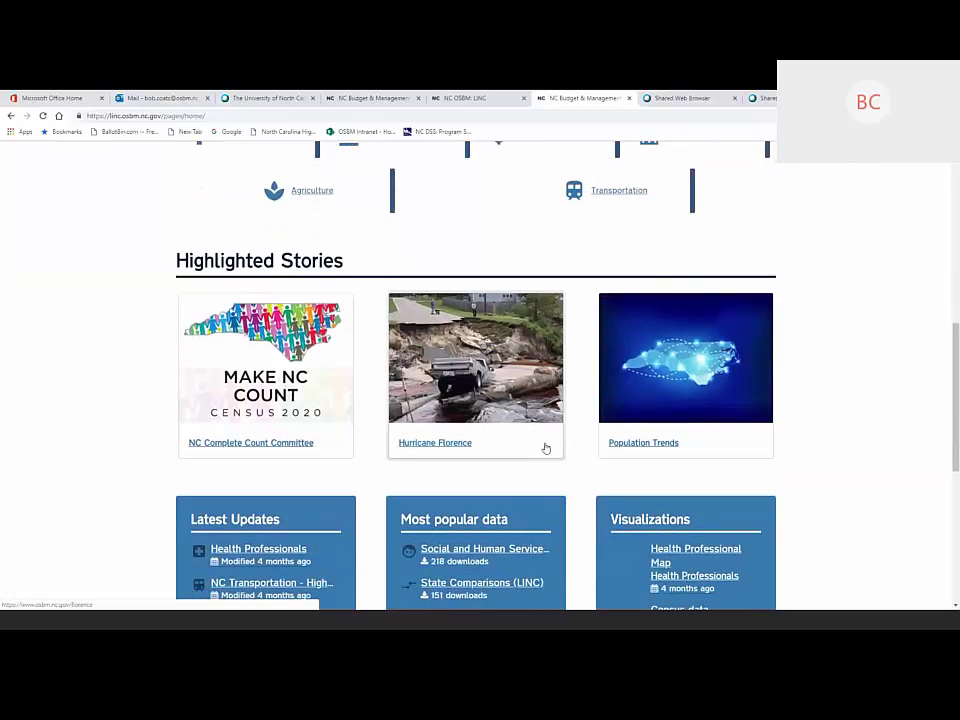
pyautogui.scroll(-3, 549, 453)
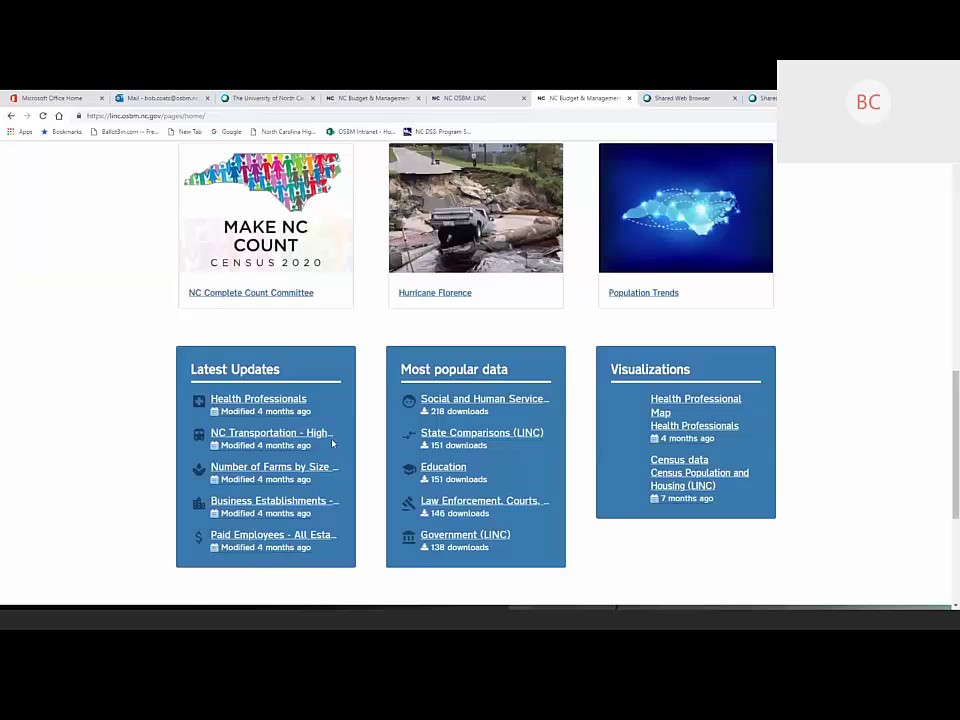
# Open the Employment and Income category from the home page and review its indicators, Employment by Industry map and chart, and Median Family Income Trend
pyautogui.scroll(3, 302, 332)
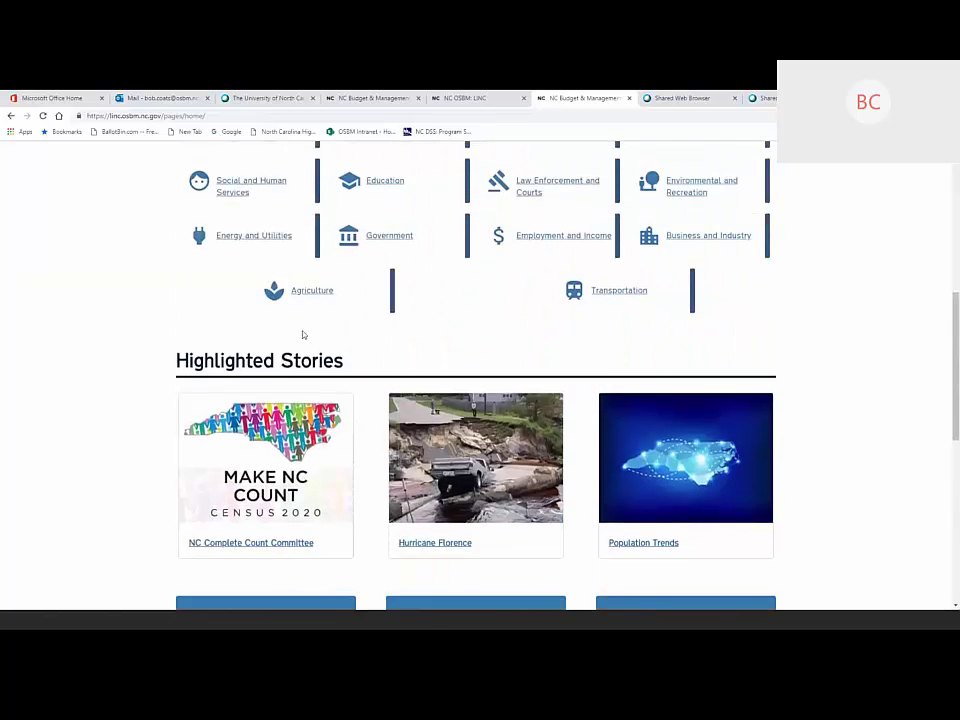
pyautogui.scroll(3, 303, 336)
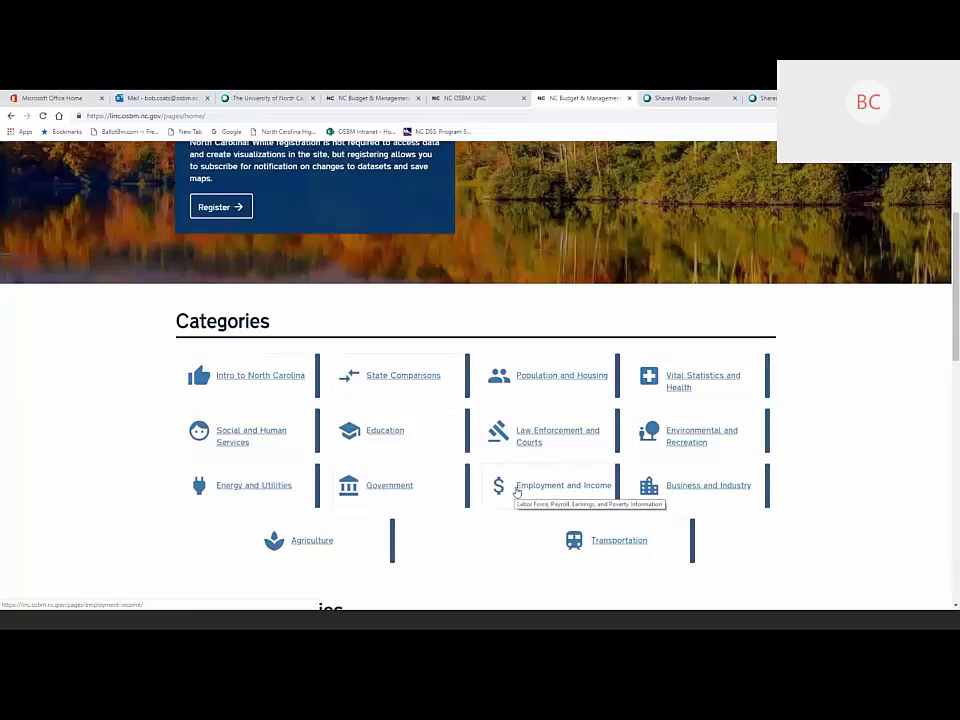
pyautogui.click(537, 490)
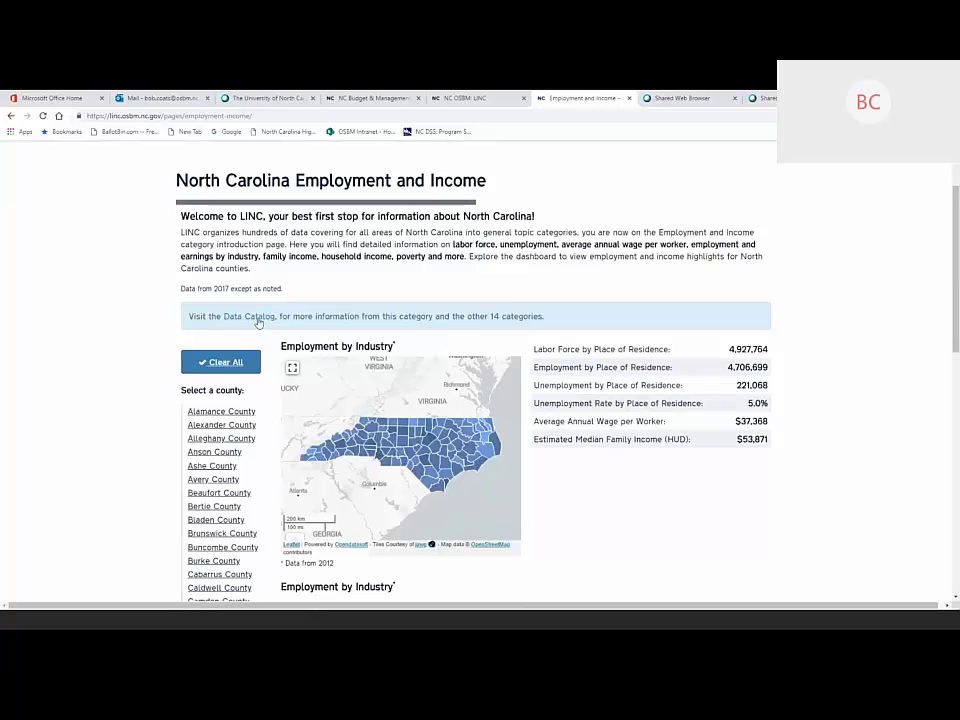
pyautogui.scroll(-1, 425, 388)
pyautogui.scroll(3, 427, 390)
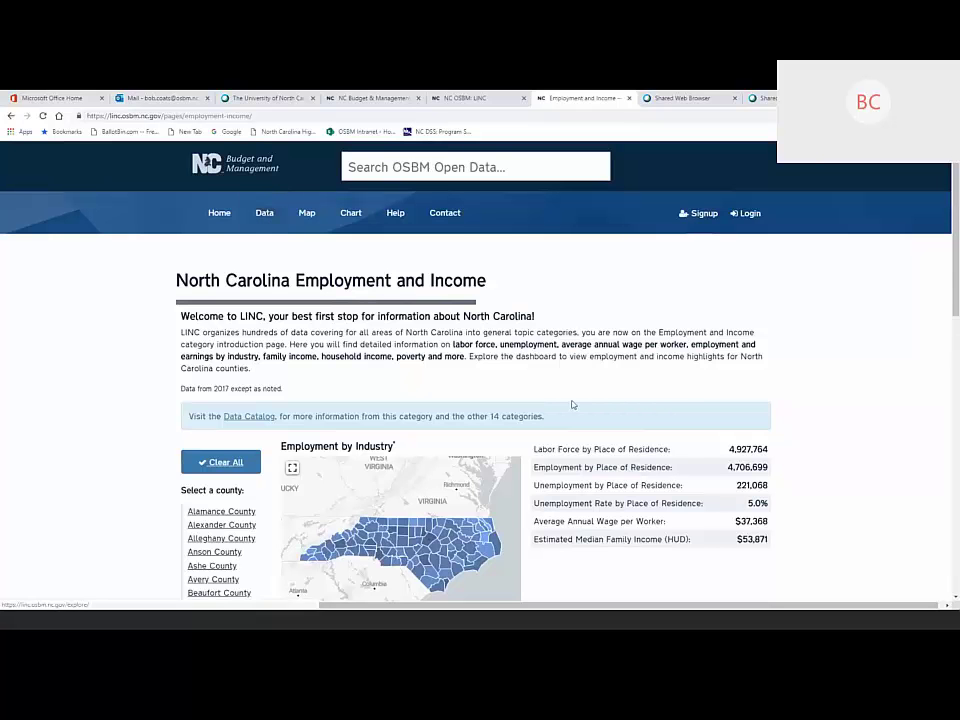
pyautogui.scroll(-5, 624, 439)
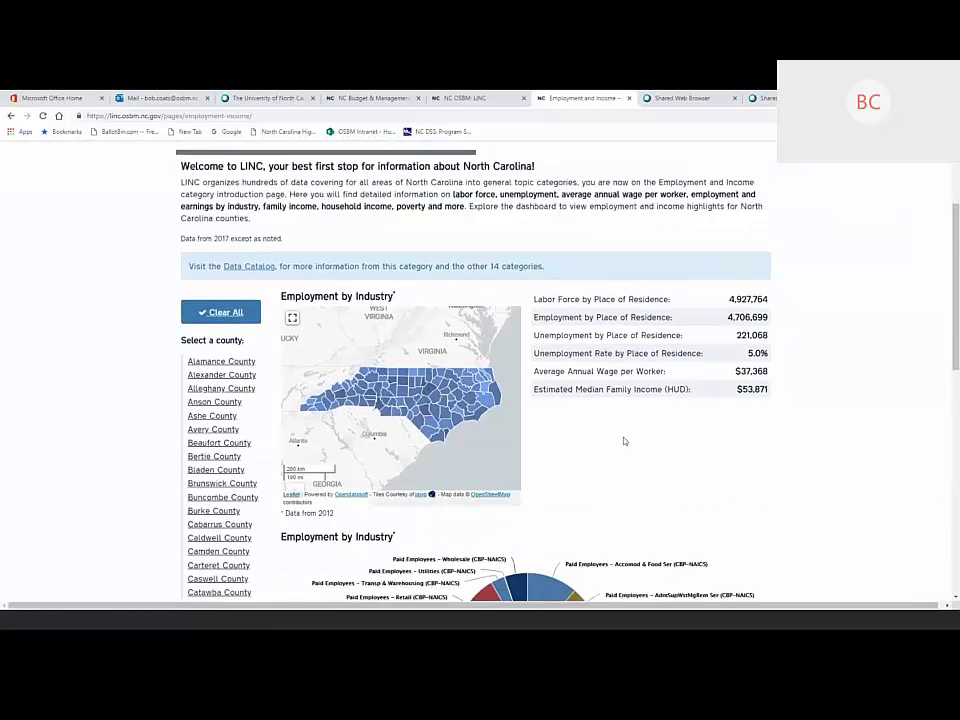
pyautogui.scroll(-4, 622, 436)
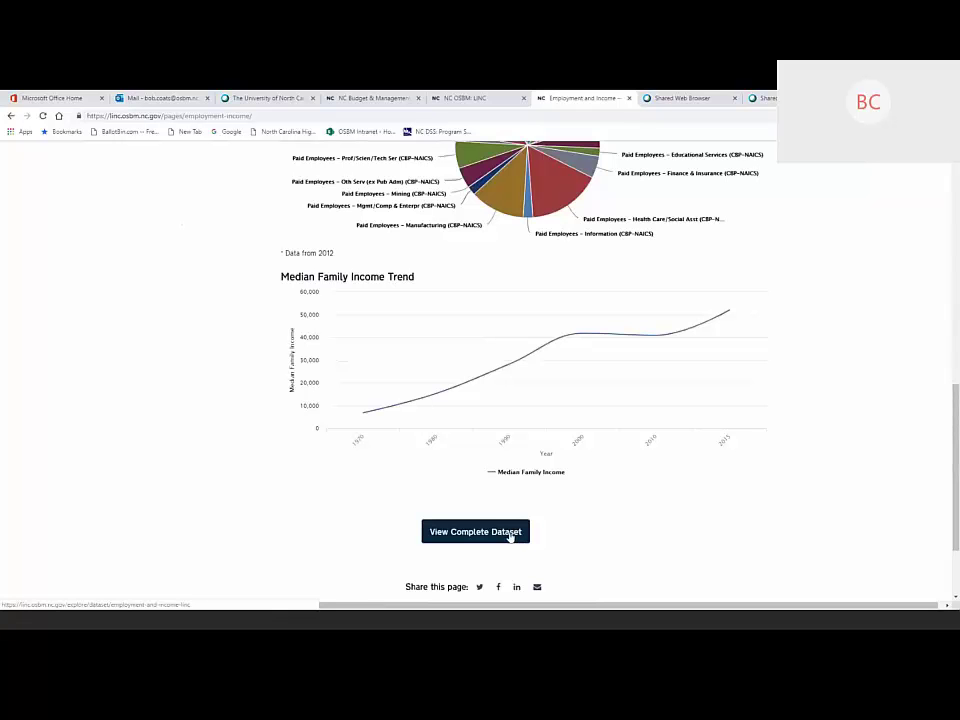
pyautogui.scroll(3, 507, 536)
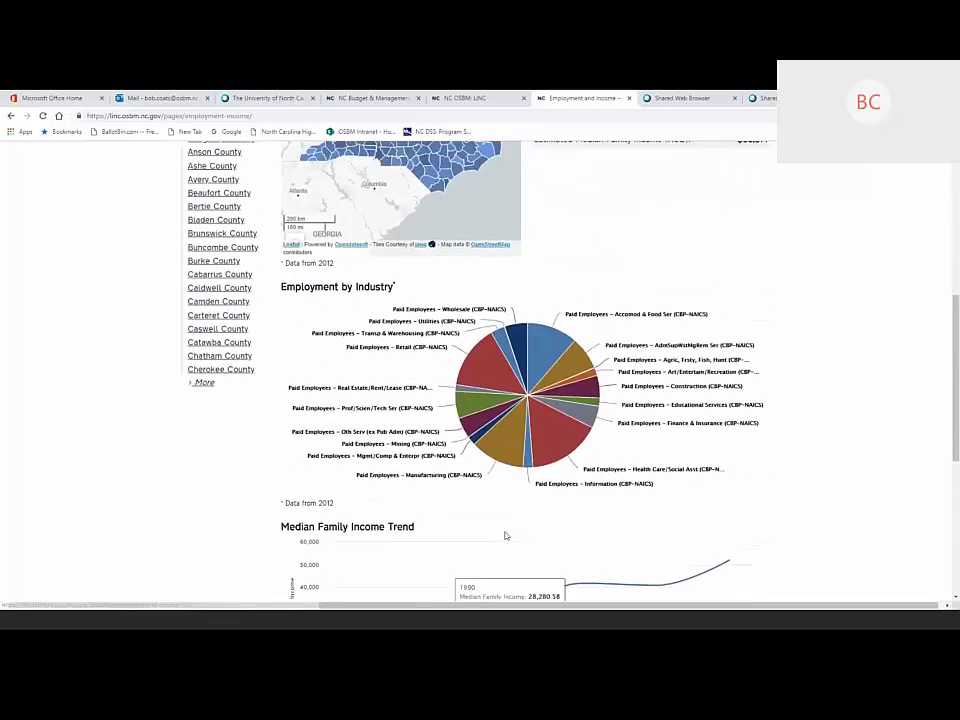
pyautogui.scroll(3, 505, 536)
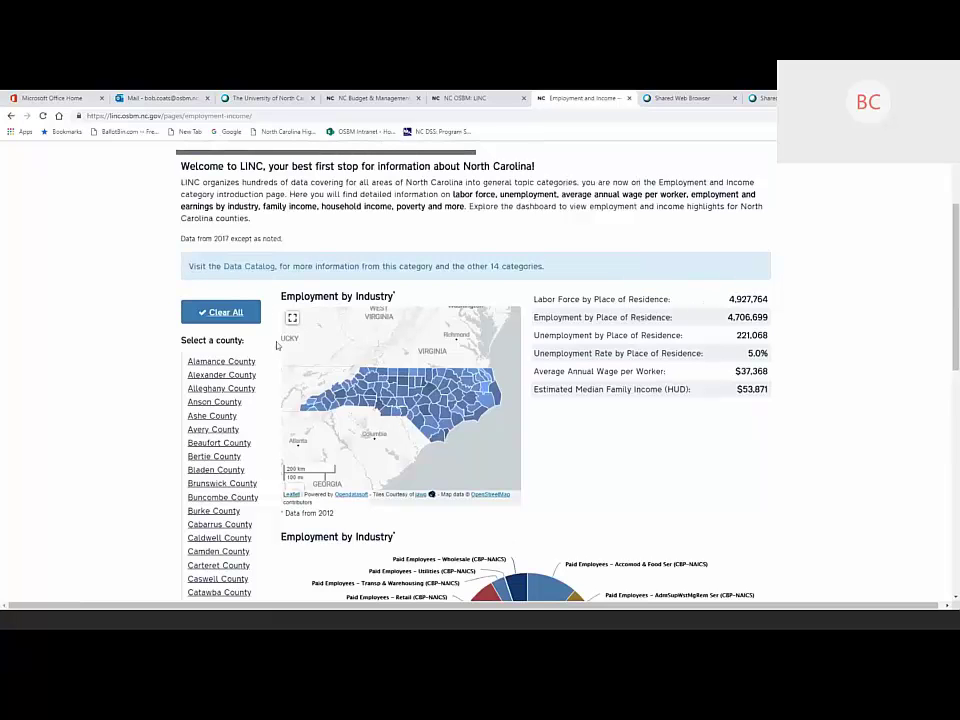
# Open the Data Catalog and sort the datasets by modified date, by popularity and finally alphabetically
pyautogui.click(252, 268)
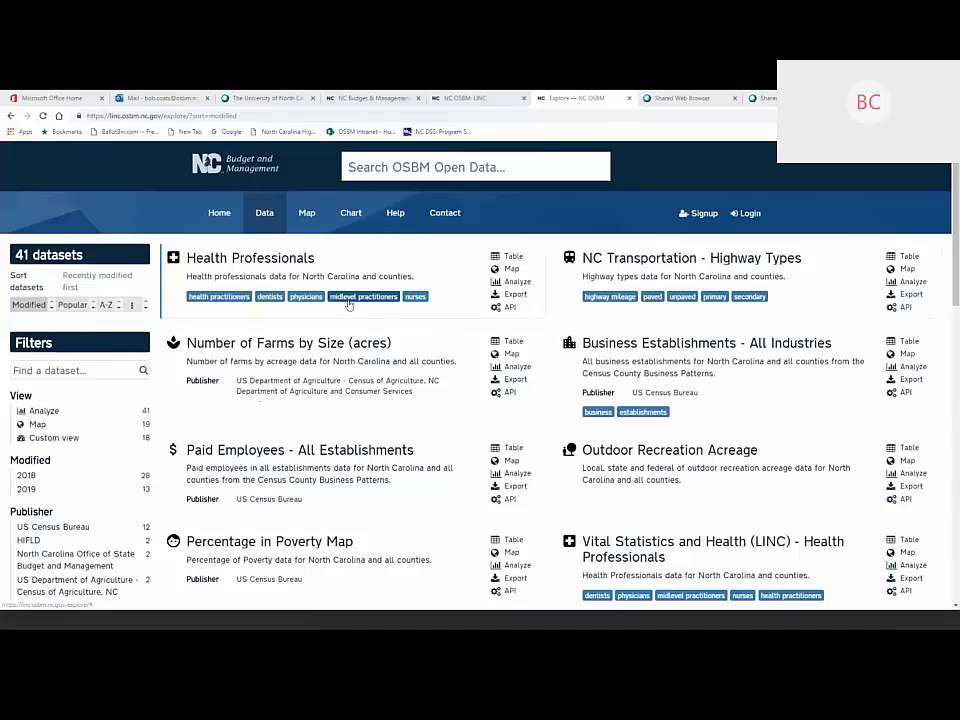
pyautogui.click(40, 305)
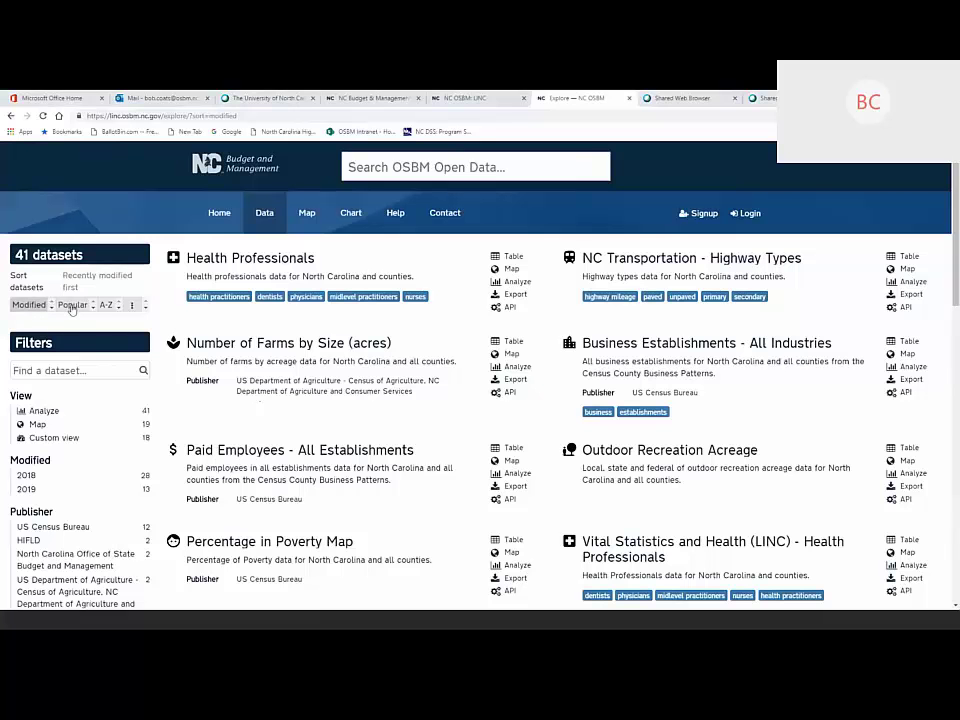
pyautogui.click(72, 305)
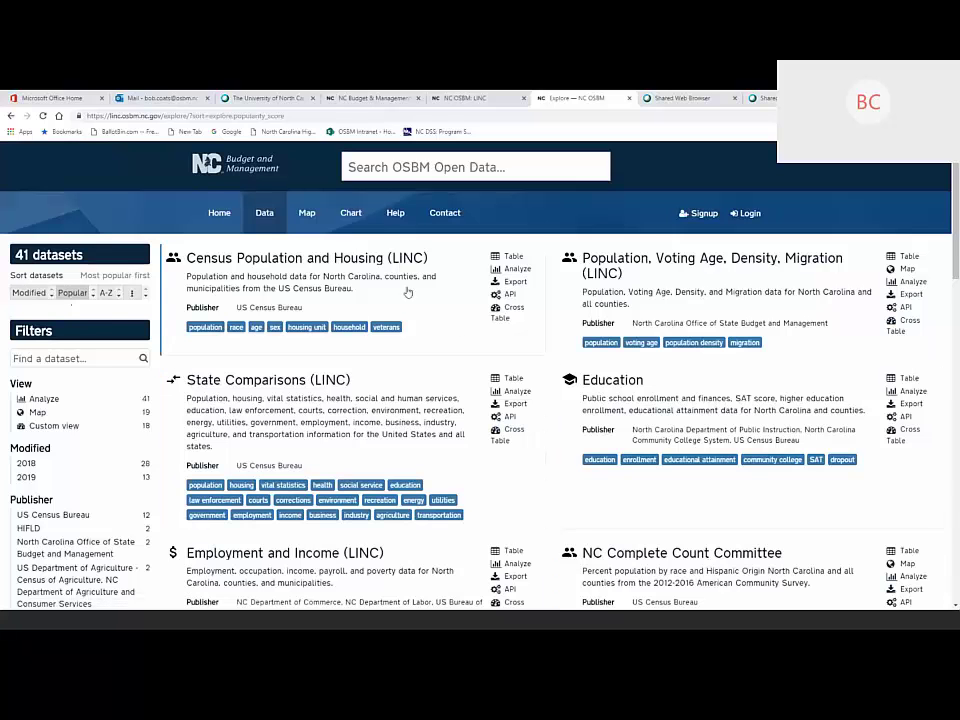
pyautogui.click(106, 293)
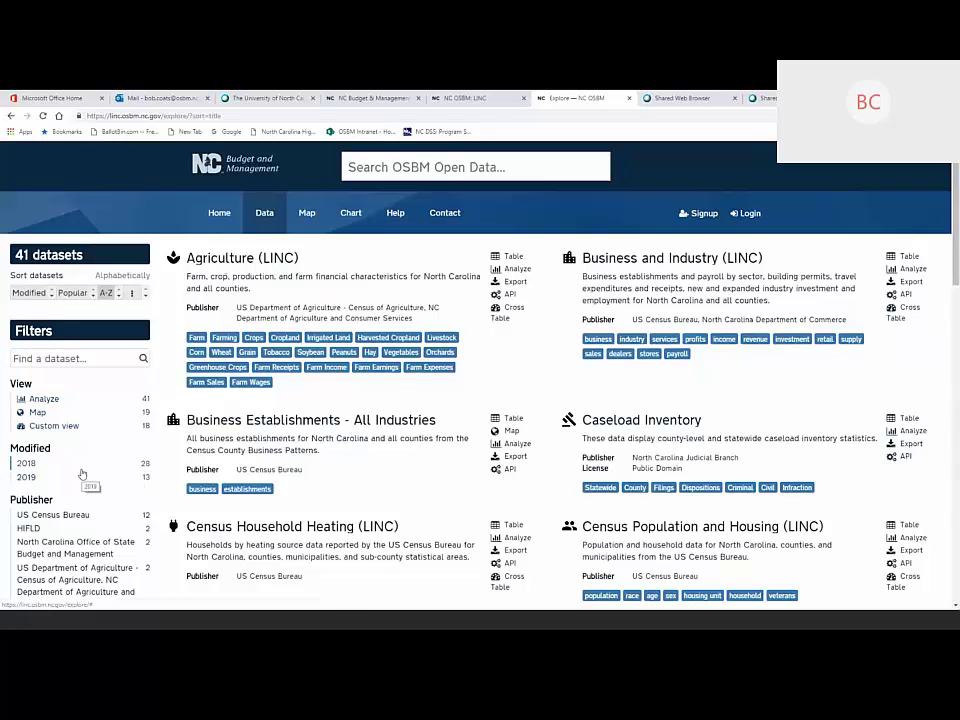
# Review the catalog's View, Modified, Publisher, Keyword and Theme filters and the download formats offered for the catalog
pyautogui.scroll(-1, 89, 505)
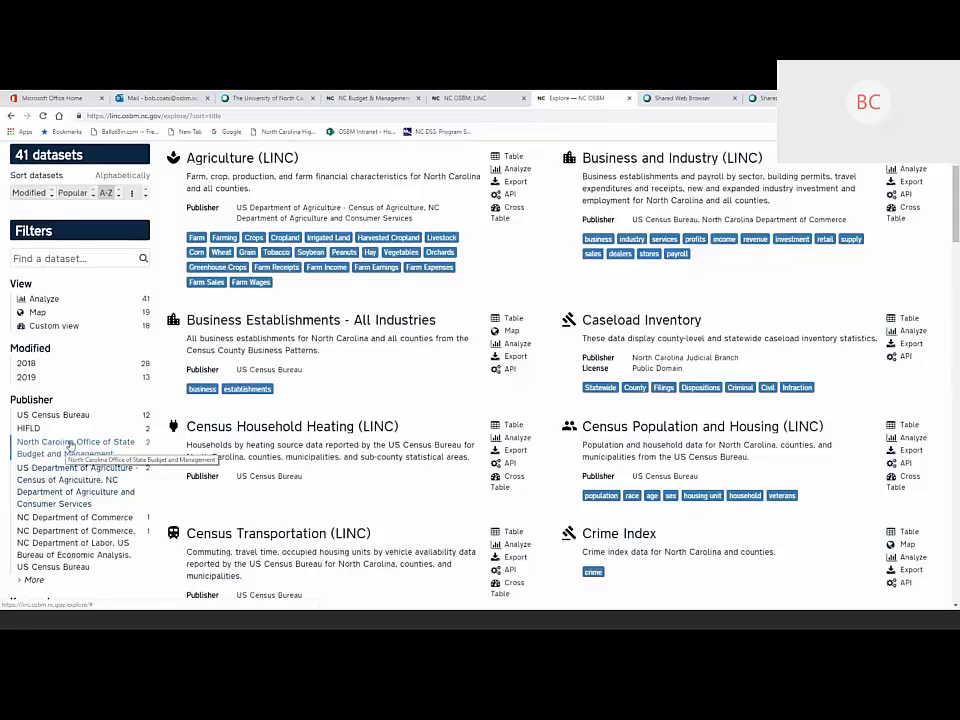
pyautogui.scroll(-1, 72, 452)
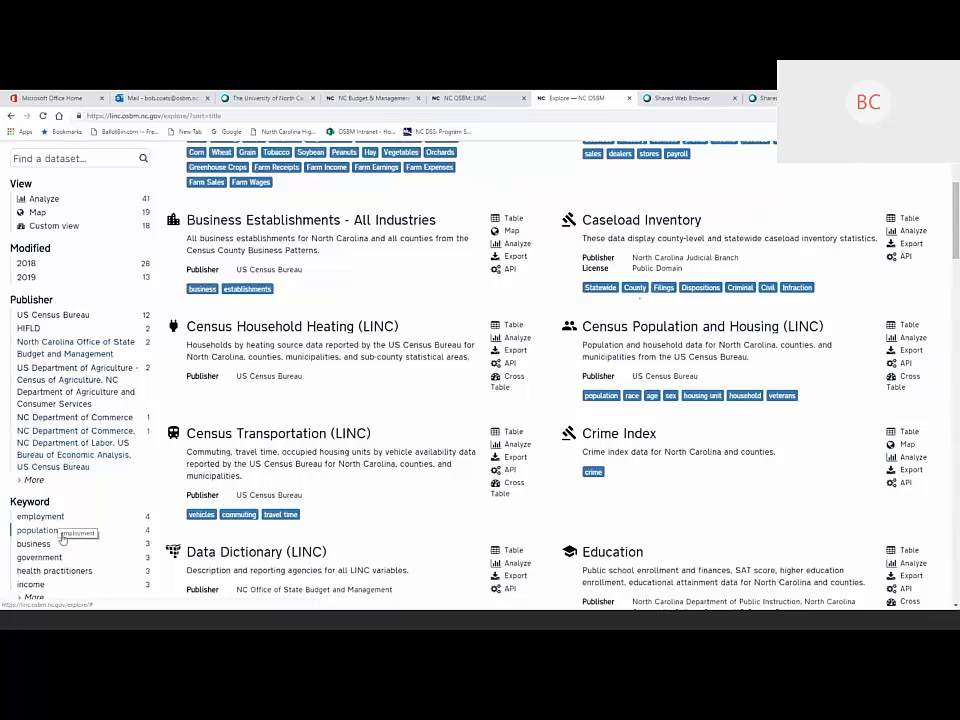
pyautogui.scroll(-1, 60, 549)
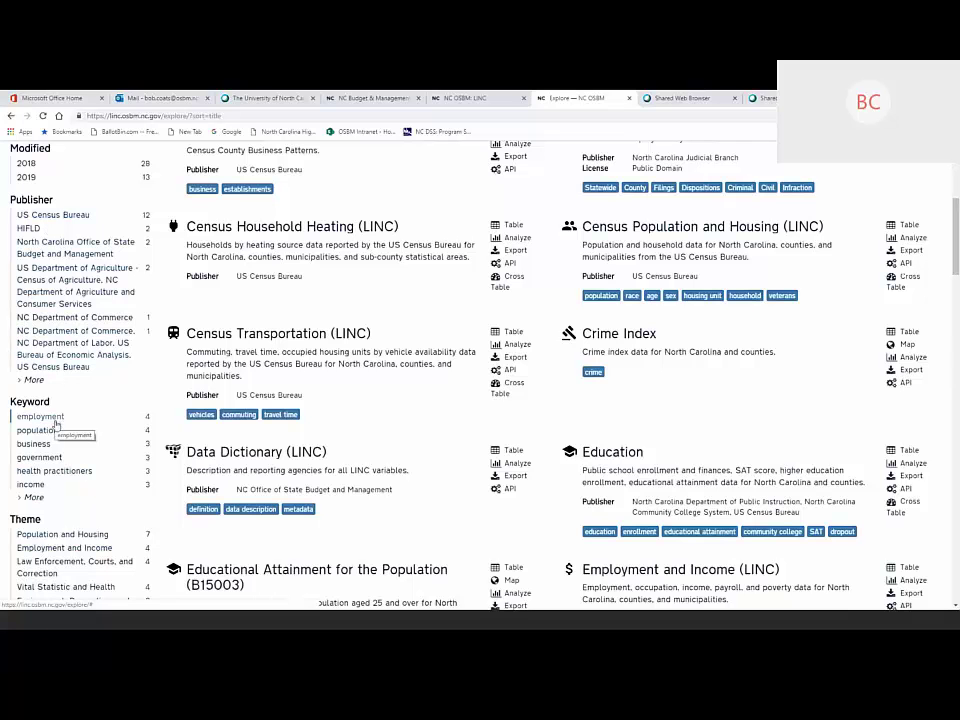
pyautogui.scroll(-1, 48, 397)
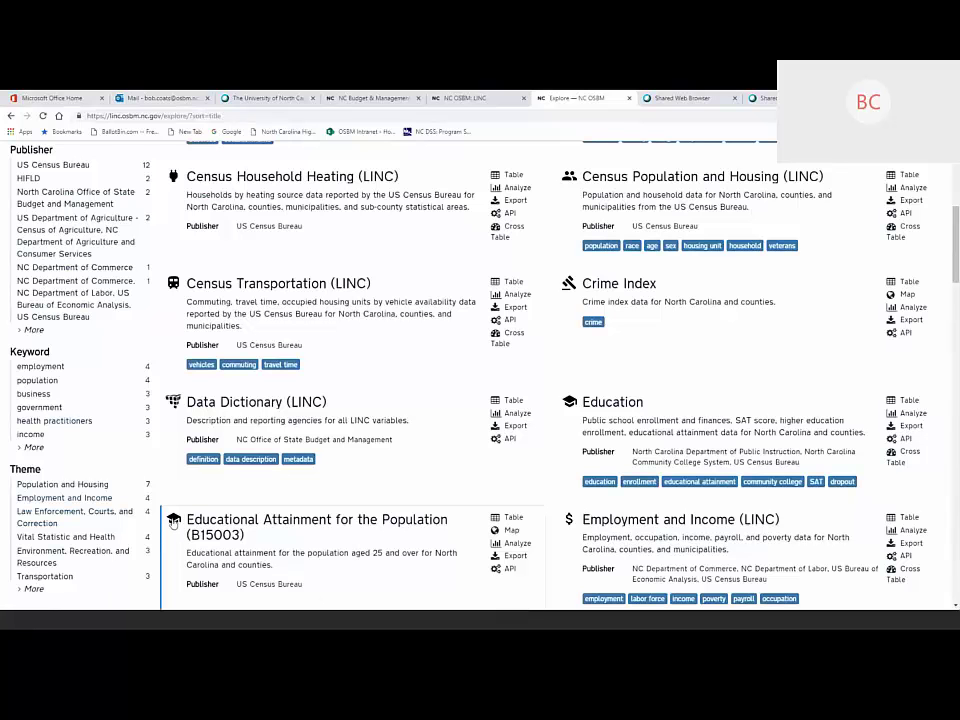
pyautogui.scroll(-2, 71, 484)
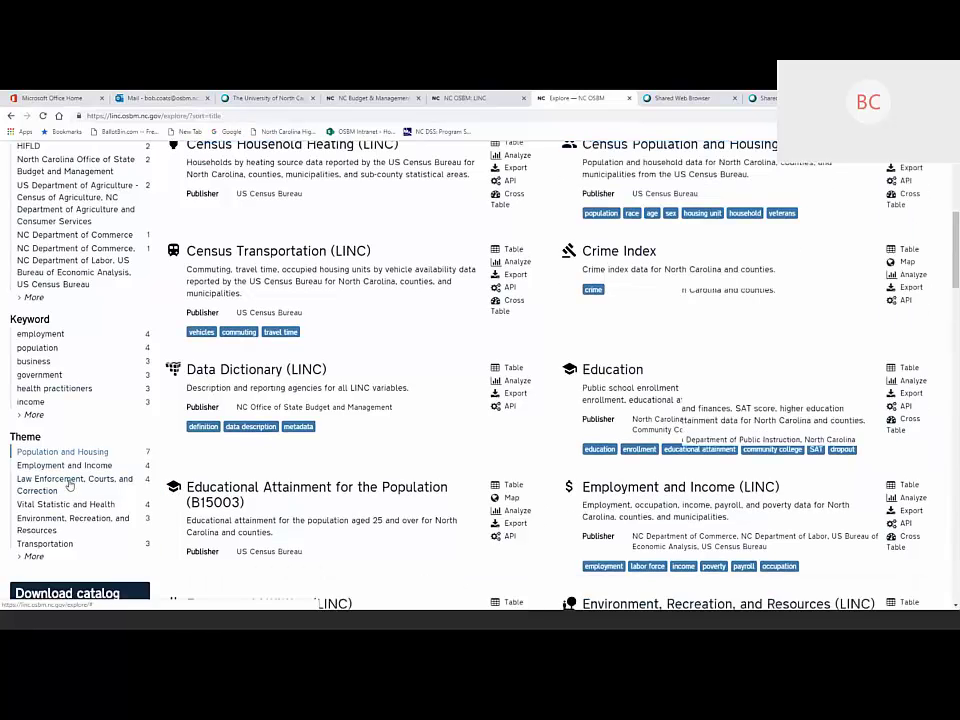
pyautogui.scroll(-2, 70, 484)
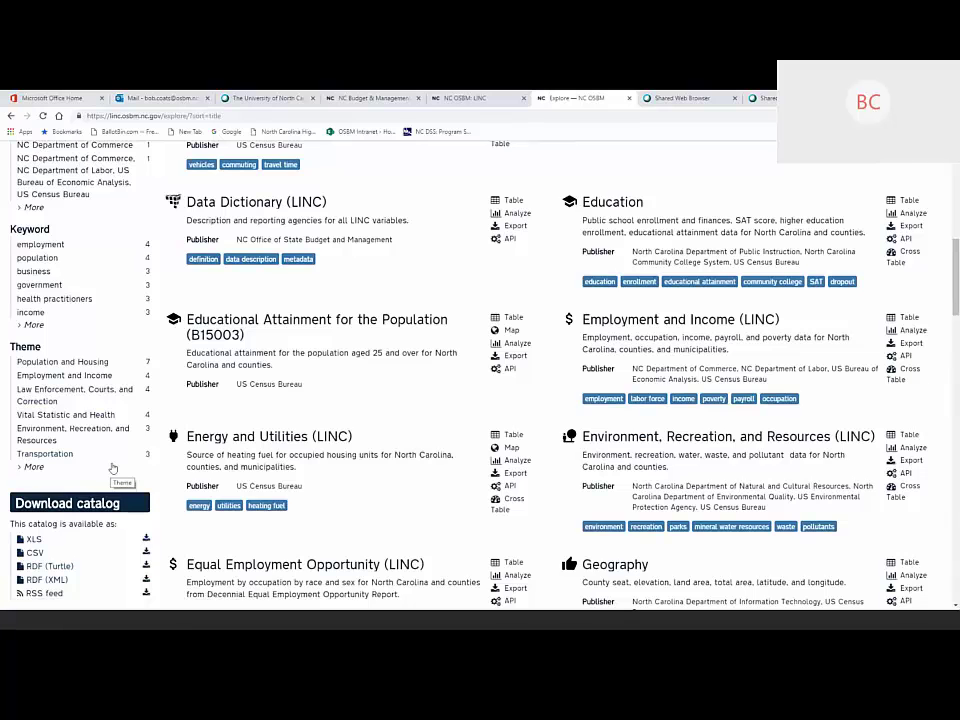
pyautogui.scroll(10, 118, 467)
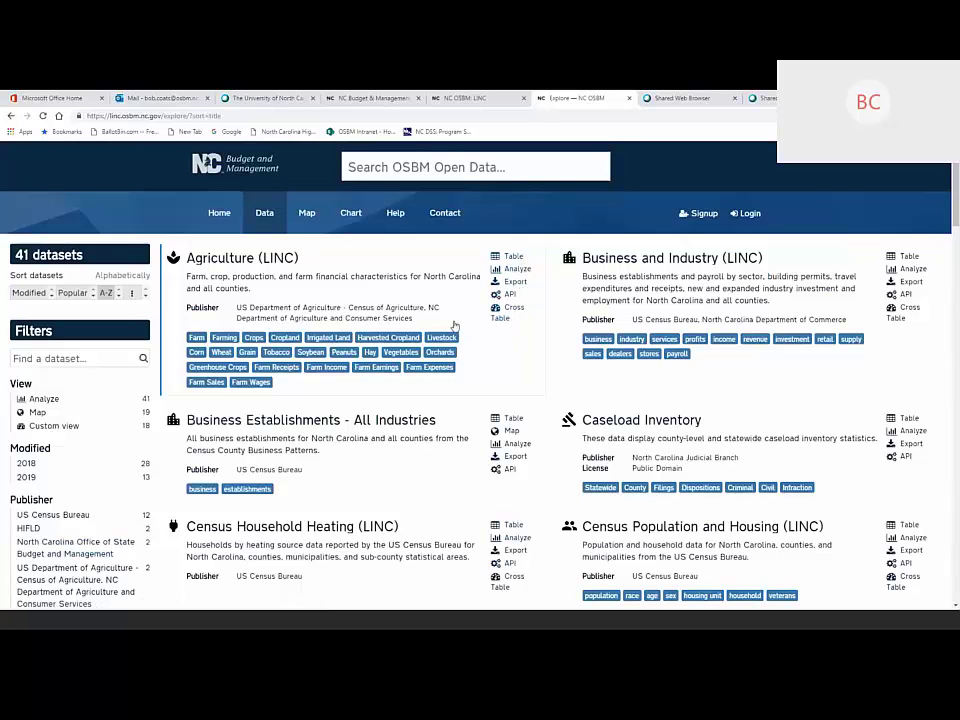
# Open the Agriculture (LINC) dataset and sort its table by Year, Variable and Value in turn, finishing with Area Name
pyautogui.click(317, 283)
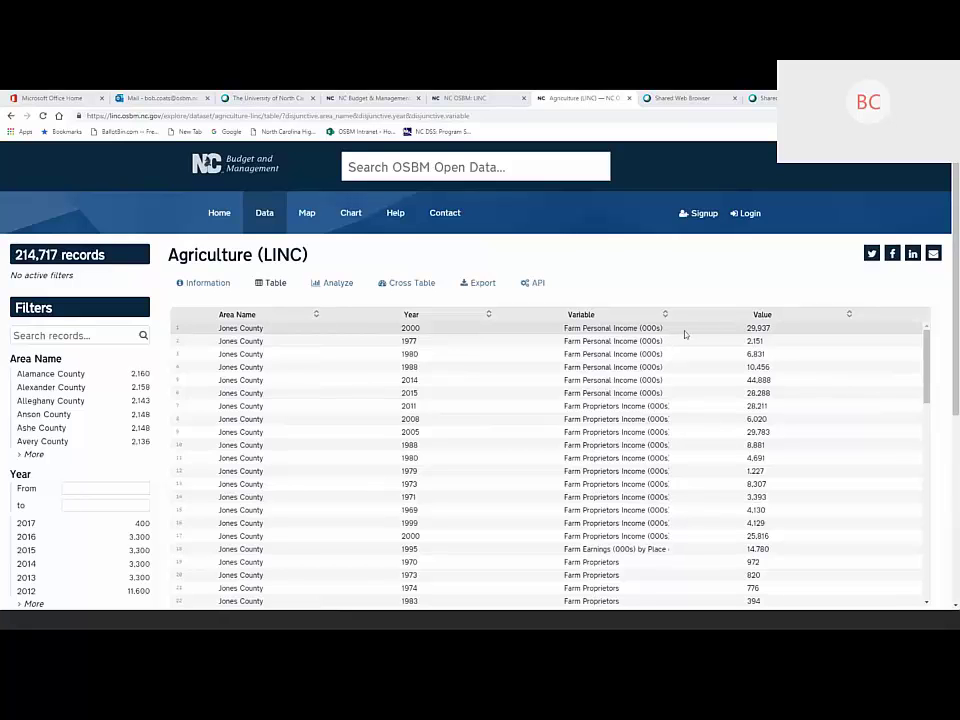
pyautogui.click(316, 316)
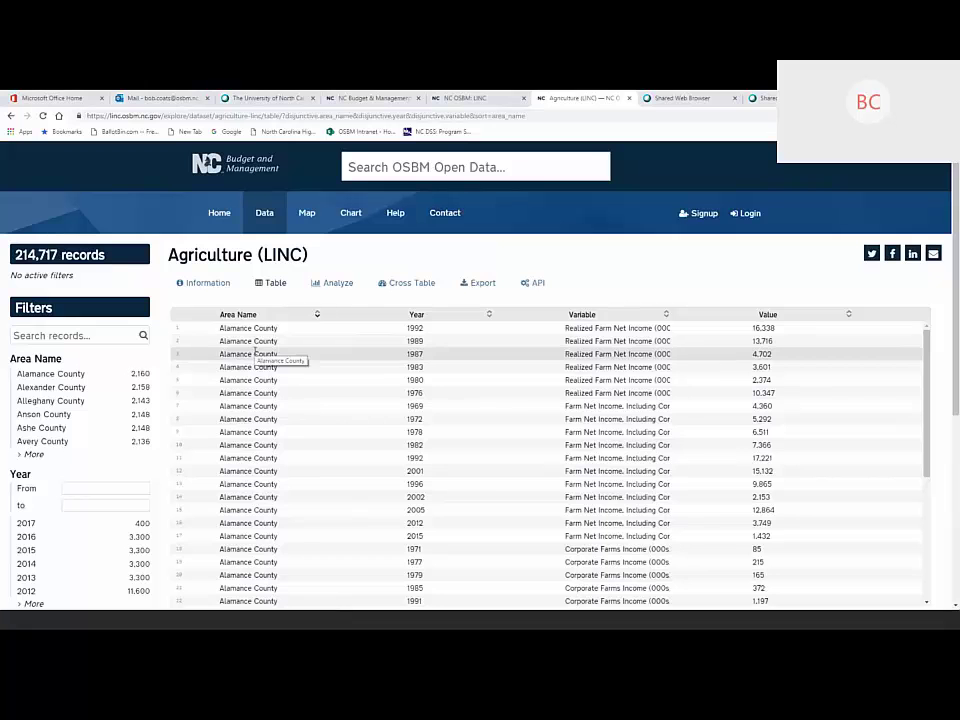
pyautogui.click(489, 316)
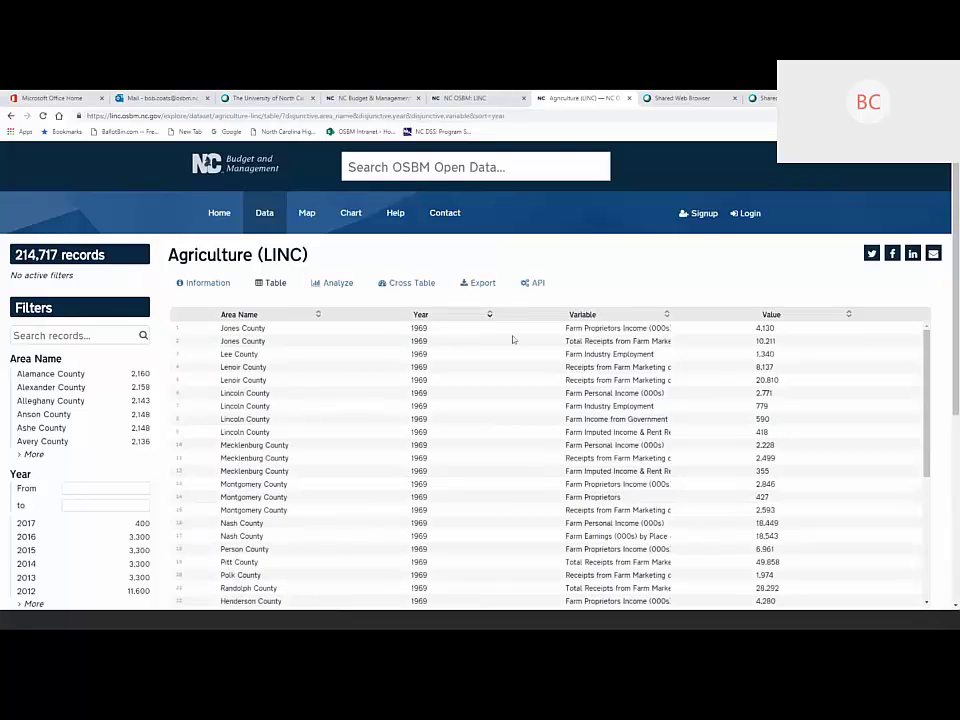
pyautogui.click(666, 316)
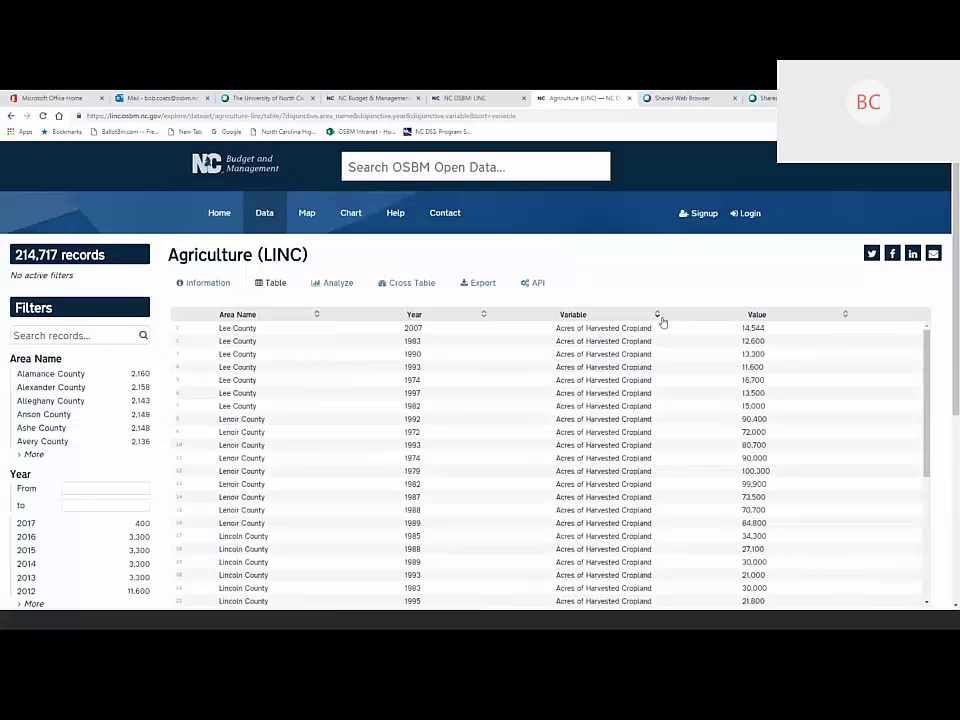
pyautogui.click(846, 315)
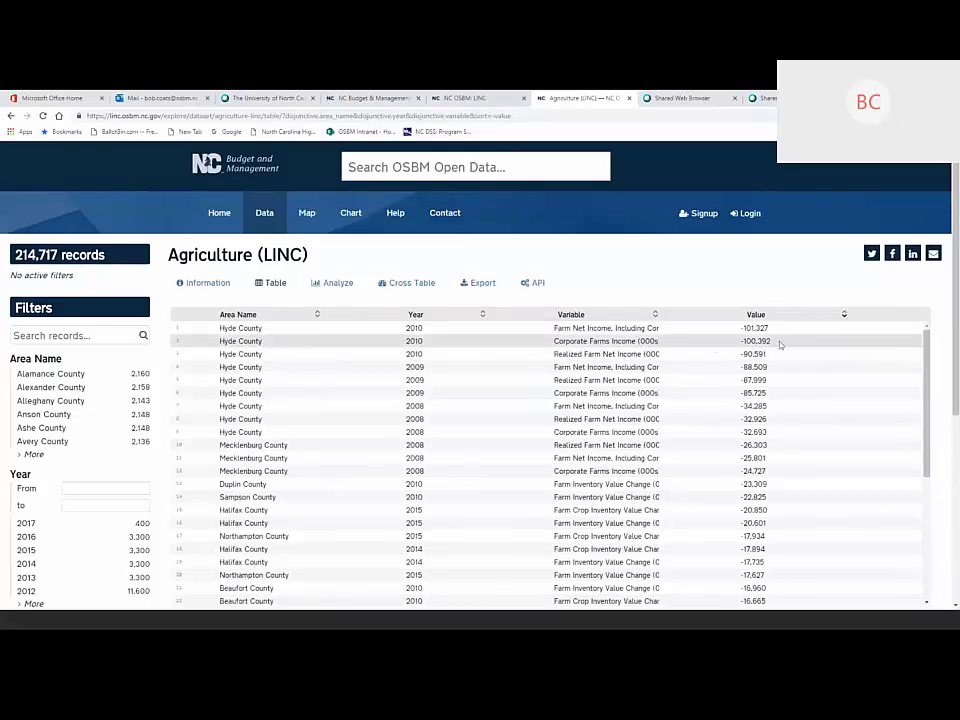
pyautogui.click(317, 316)
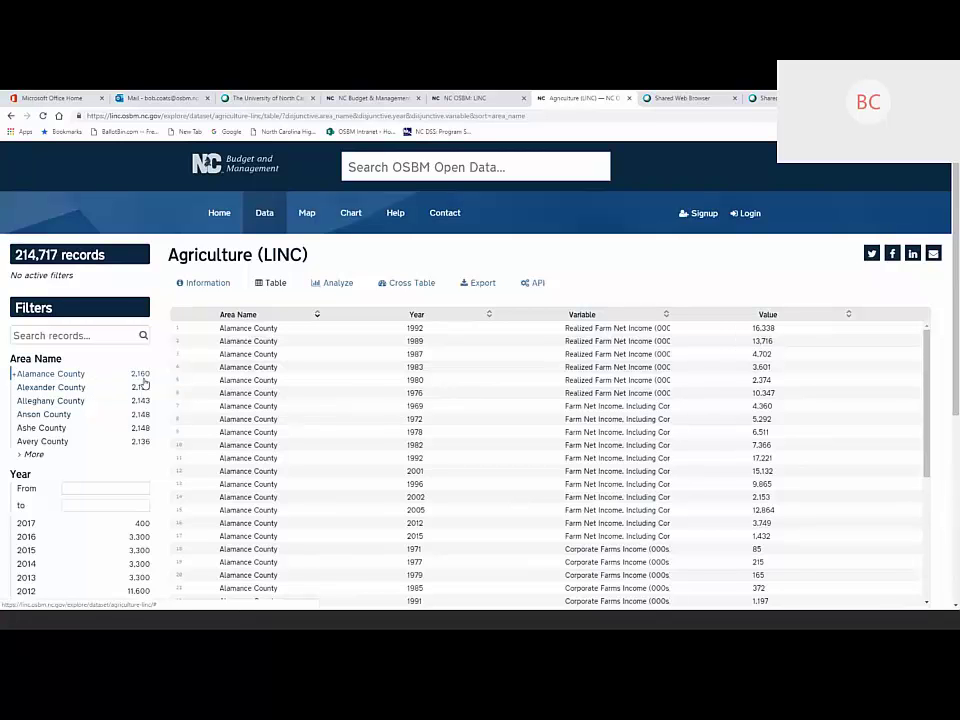
# Look over the dataset's Area Name, Year and Variable filters and search its records for "receipts"
pyautogui.scroll(-1, 86, 420)
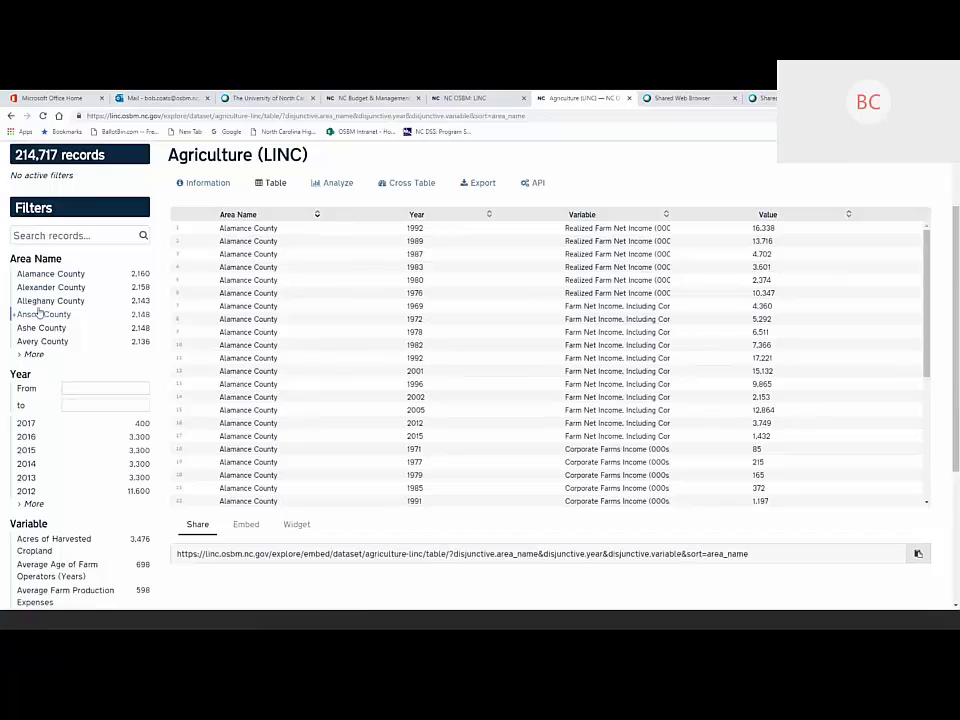
pyautogui.scroll(-2, 49, 451)
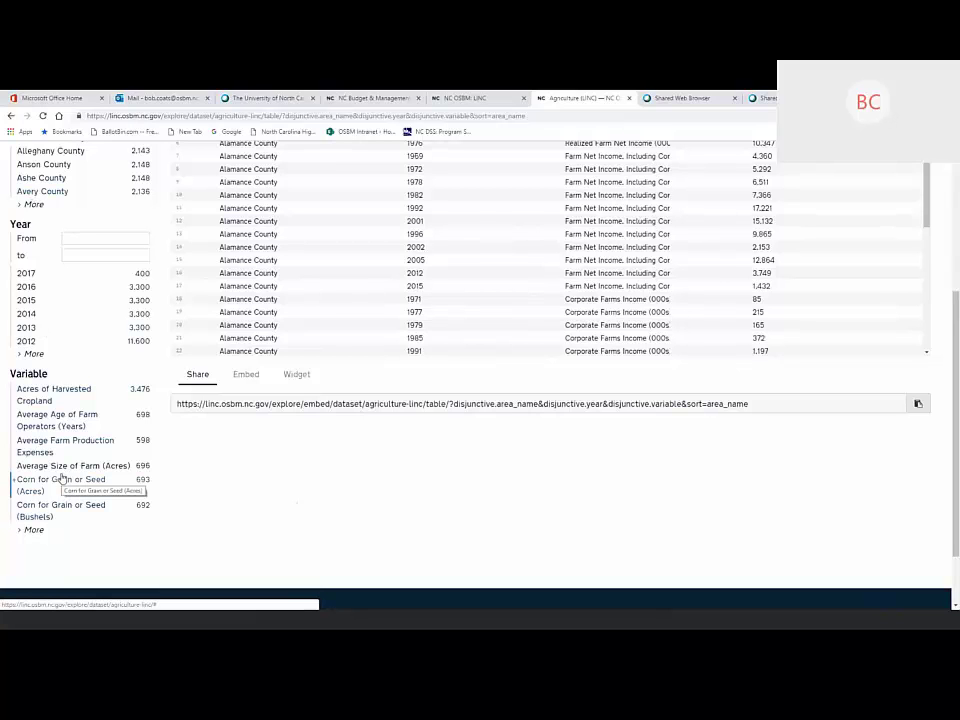
pyautogui.scroll(3, 62, 478)
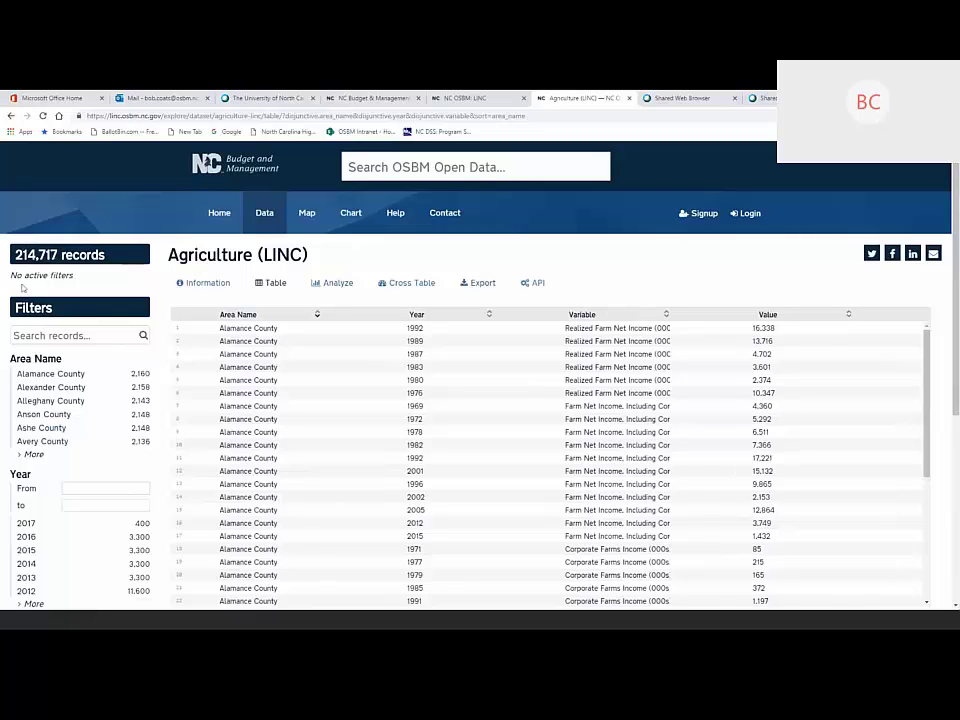
pyautogui.click(52, 336)
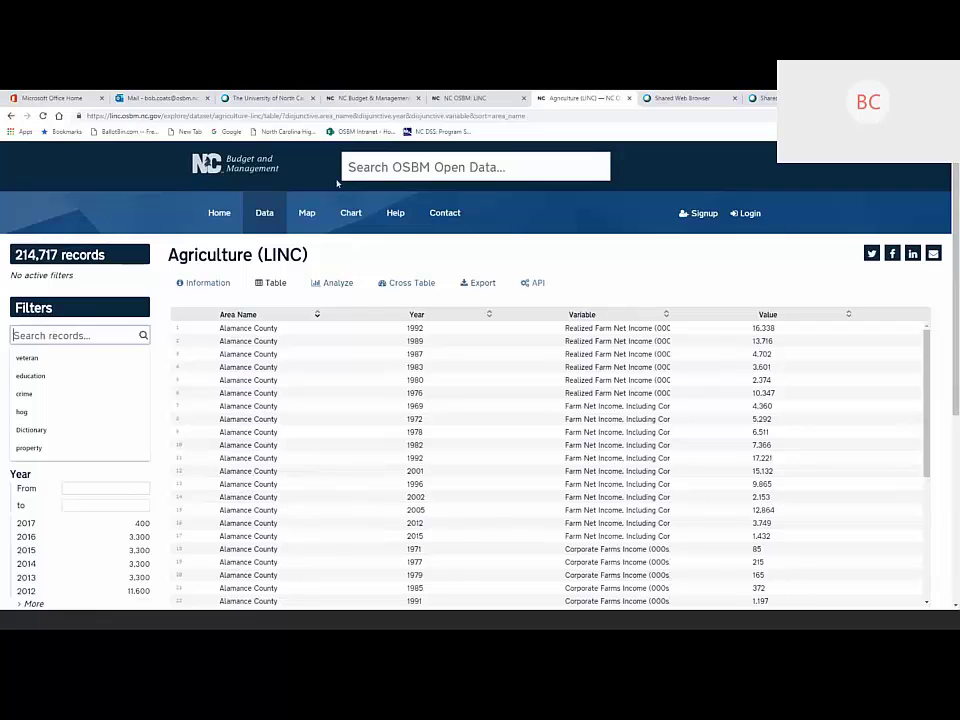
pyautogui.write('re')
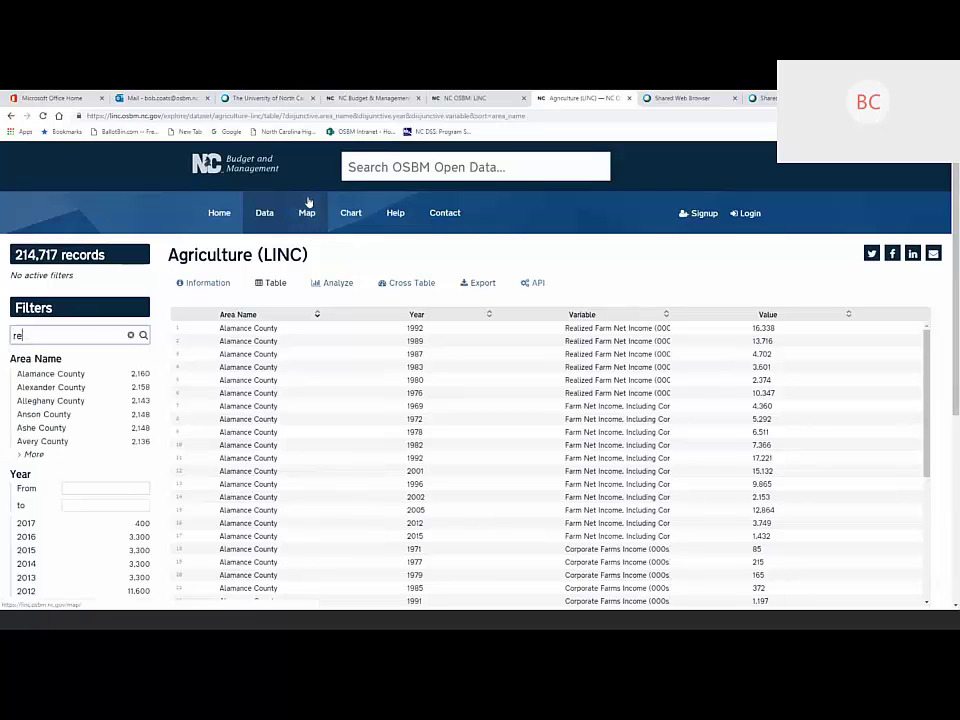
pyautogui.write('ceipts')
pyautogui.press('Return')
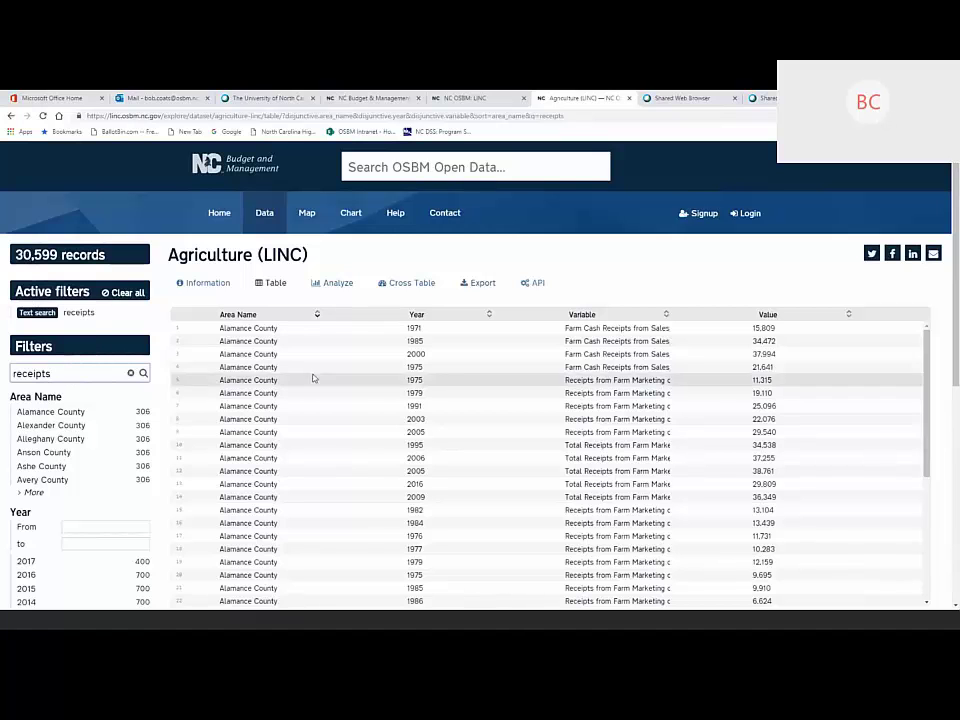
# Expand the full Variable filter list and filter the records by Total Receipts from Farm Marketing (000s)
pyautogui.scroll(-3, 176, 422)
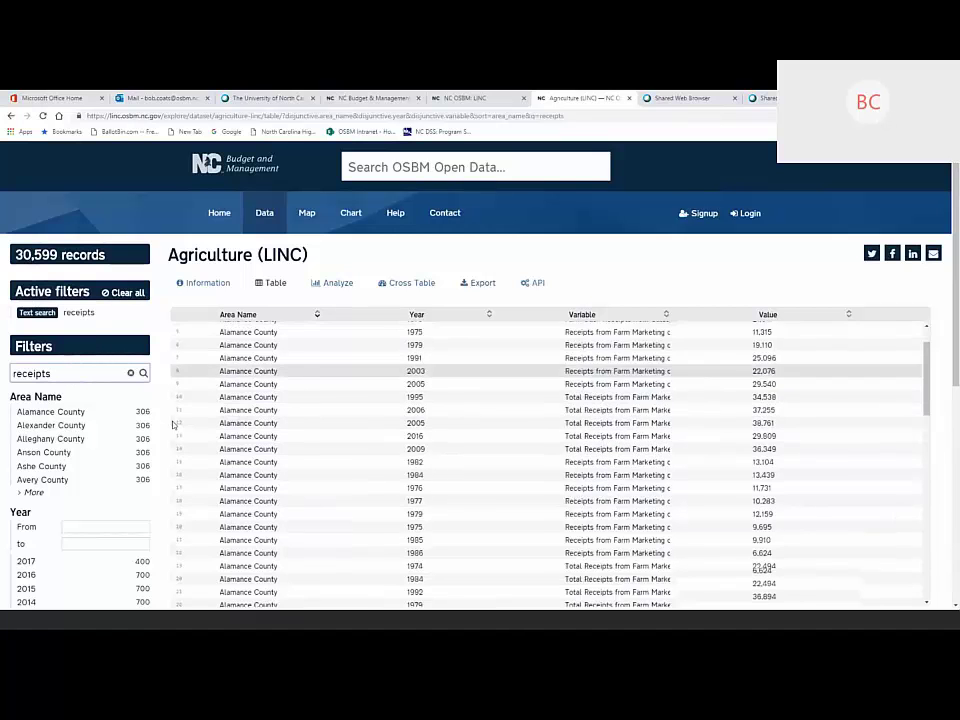
pyautogui.scroll(-6, 88, 448)
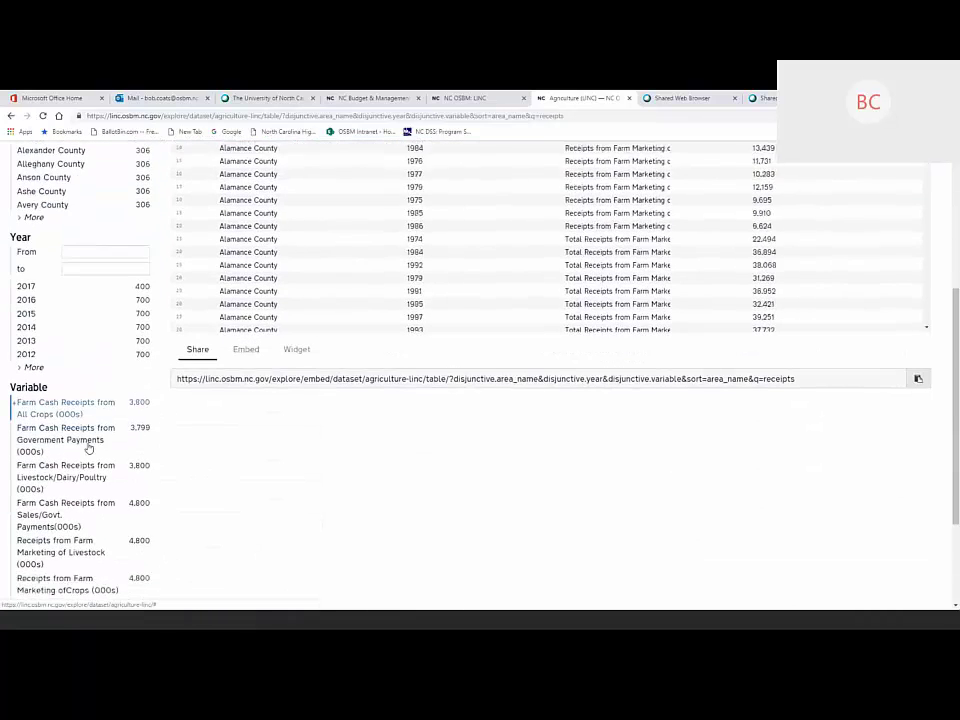
pyautogui.click(38, 528)
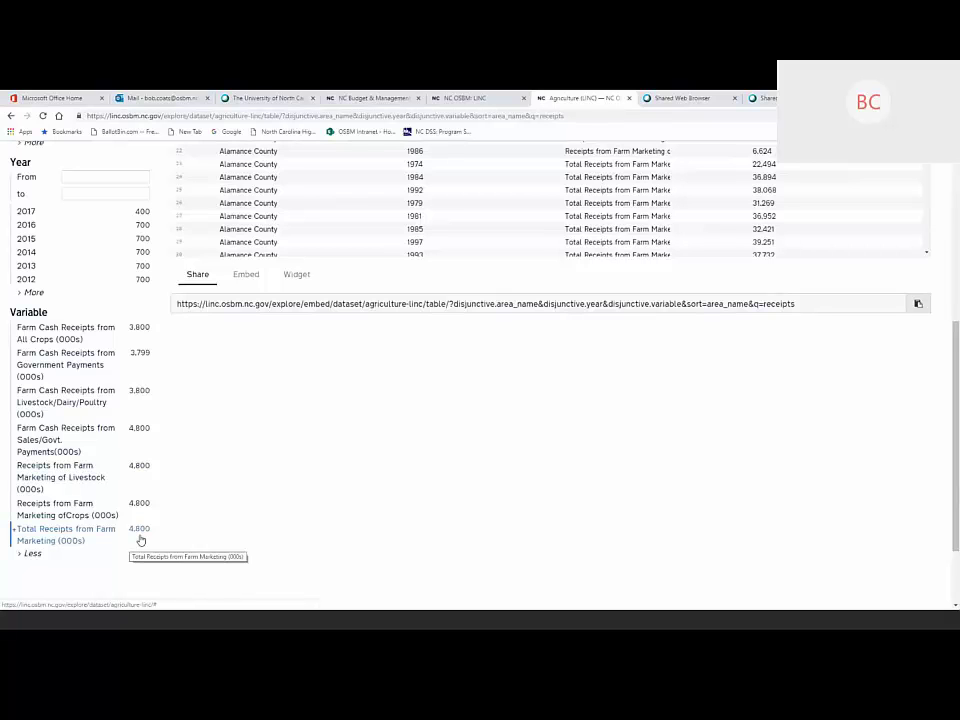
pyautogui.click(70, 535)
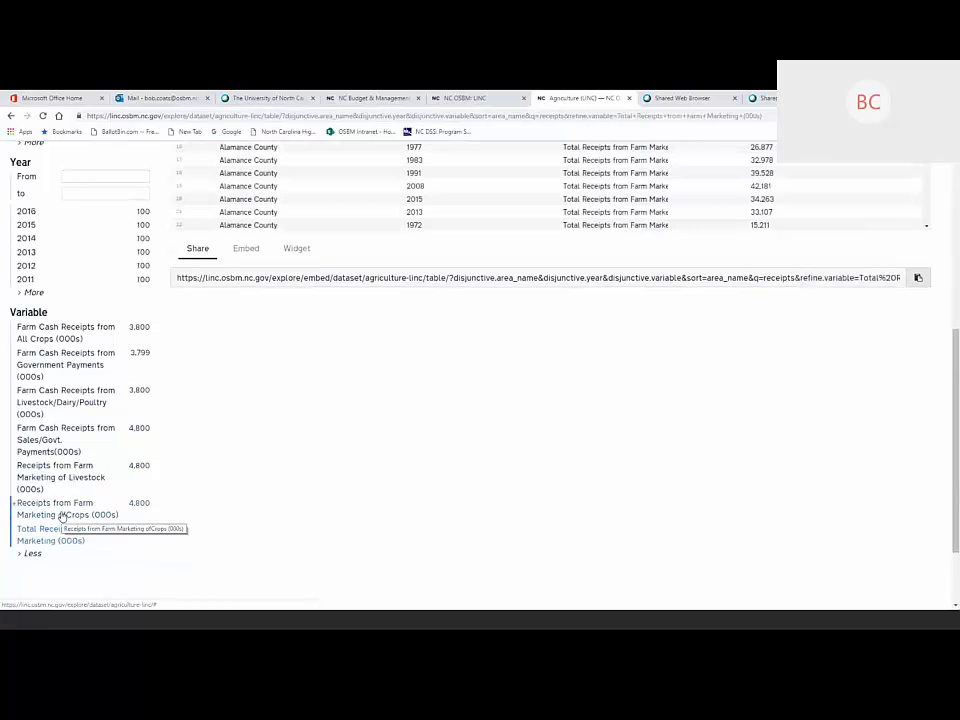
# Add Receipts from Farm Marketing ofCrops, Receipts from Farm Marketing of Livestock and Farm Cash Receipts from Sales/Govt. Payments to the Variable filters
pyautogui.click(62, 516)
pyautogui.click(57, 481)
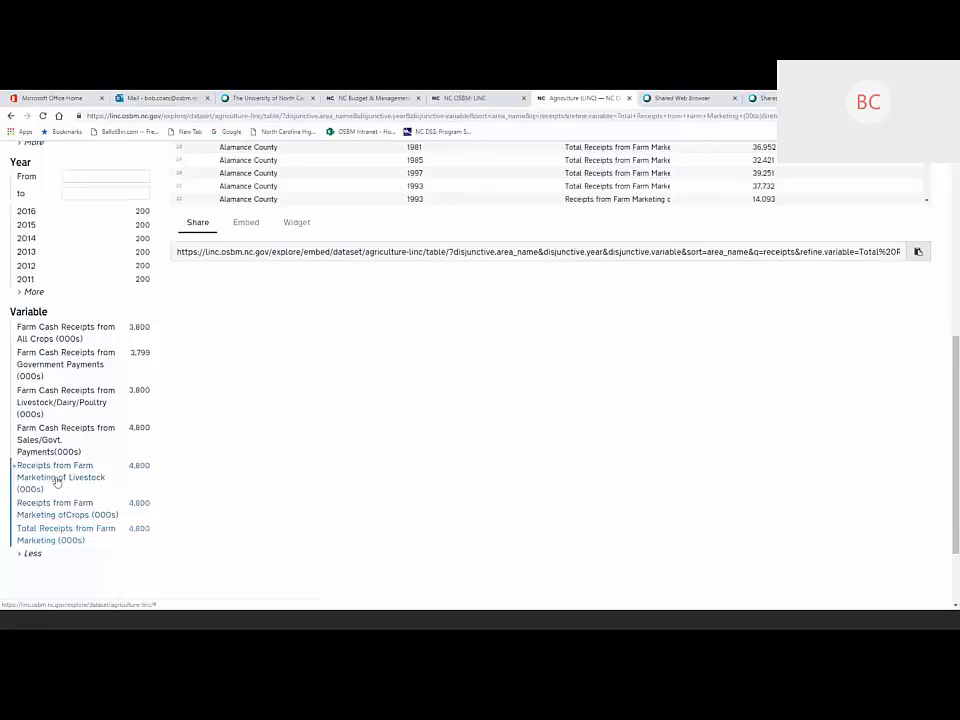
pyautogui.click(47, 452)
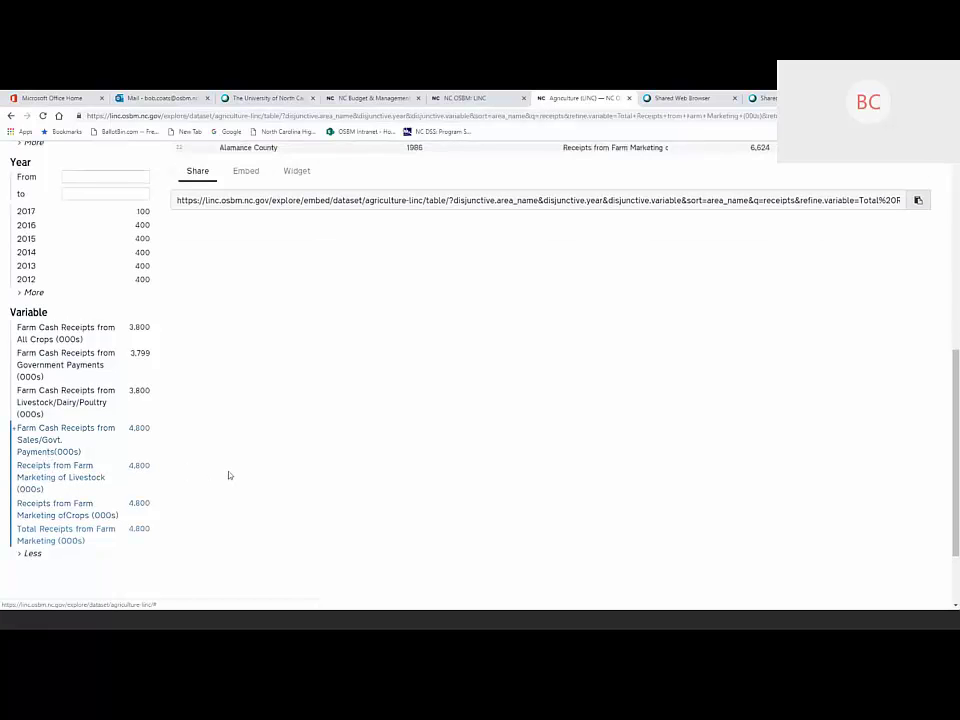
pyautogui.scroll(5, 253, 476)
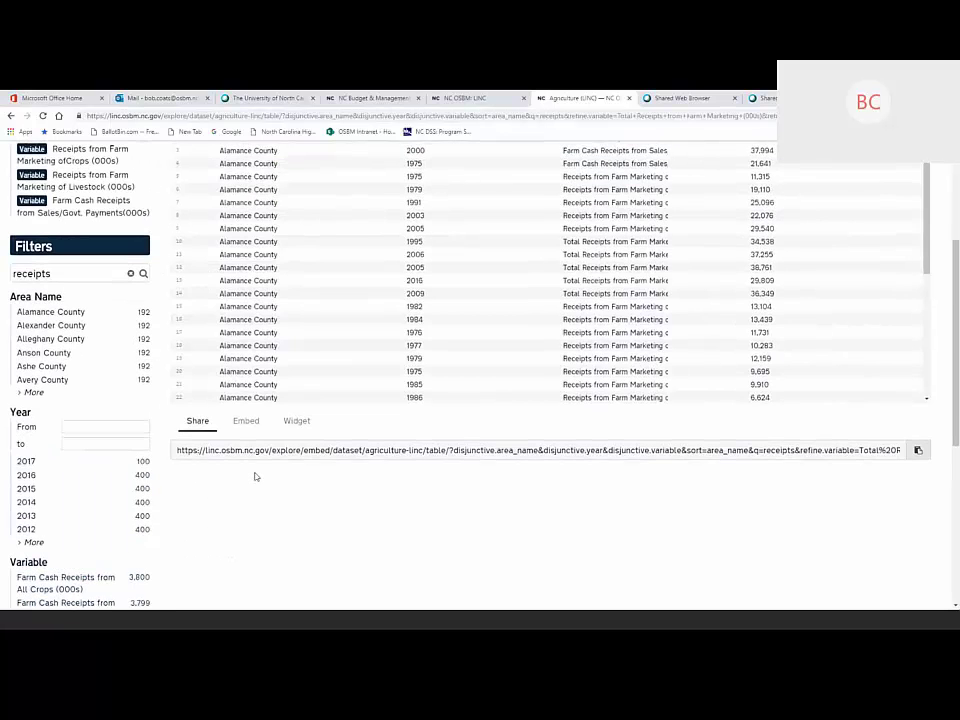
pyautogui.scroll(3, 254, 476)
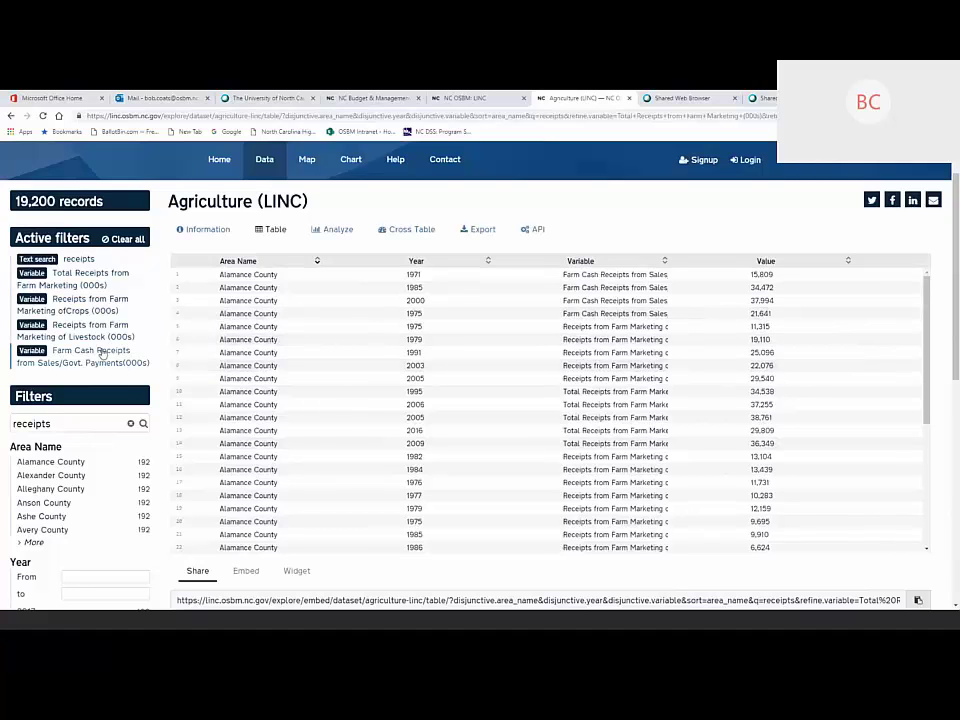
# Remove the "receipts" text search from the active filters and search the dataset's records for "granville" instead
pyautogui.click(94, 424)
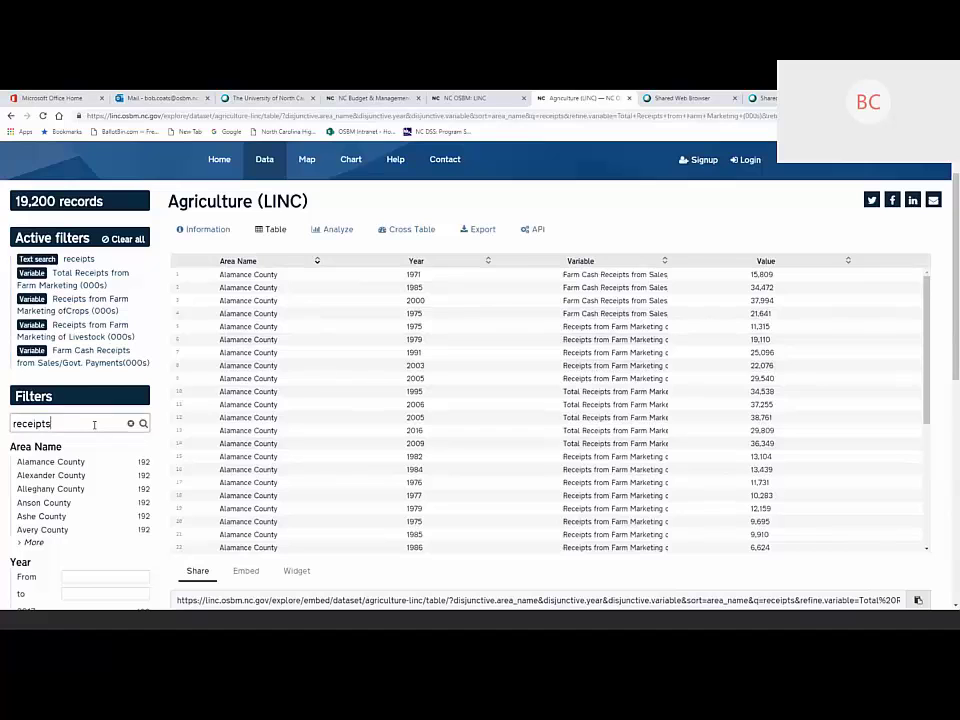
pyautogui.click(40, 262)
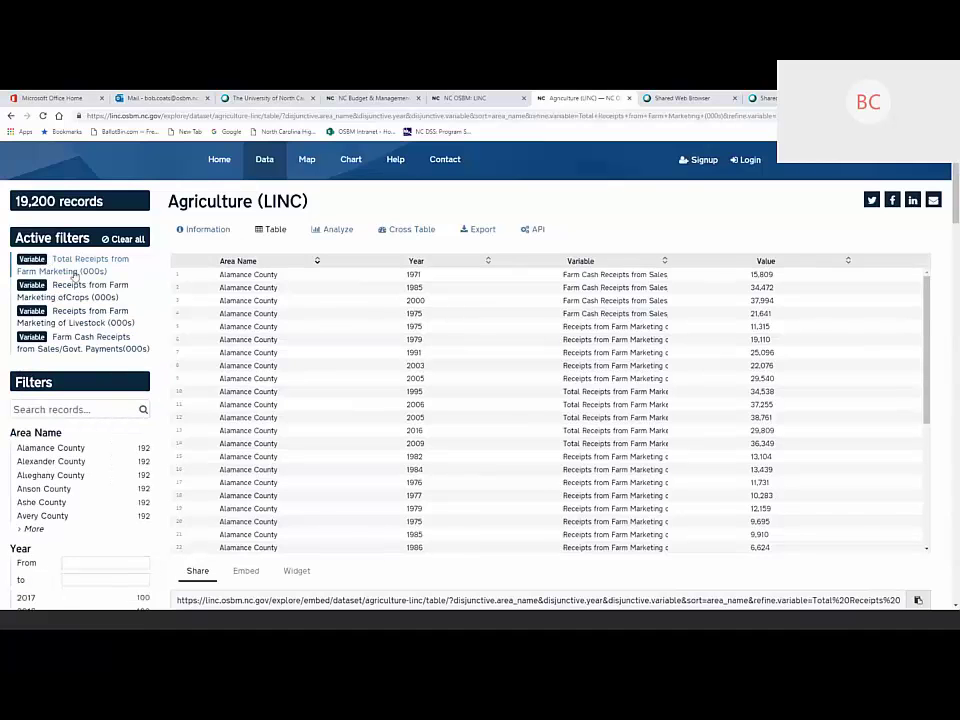
pyautogui.click(72, 409)
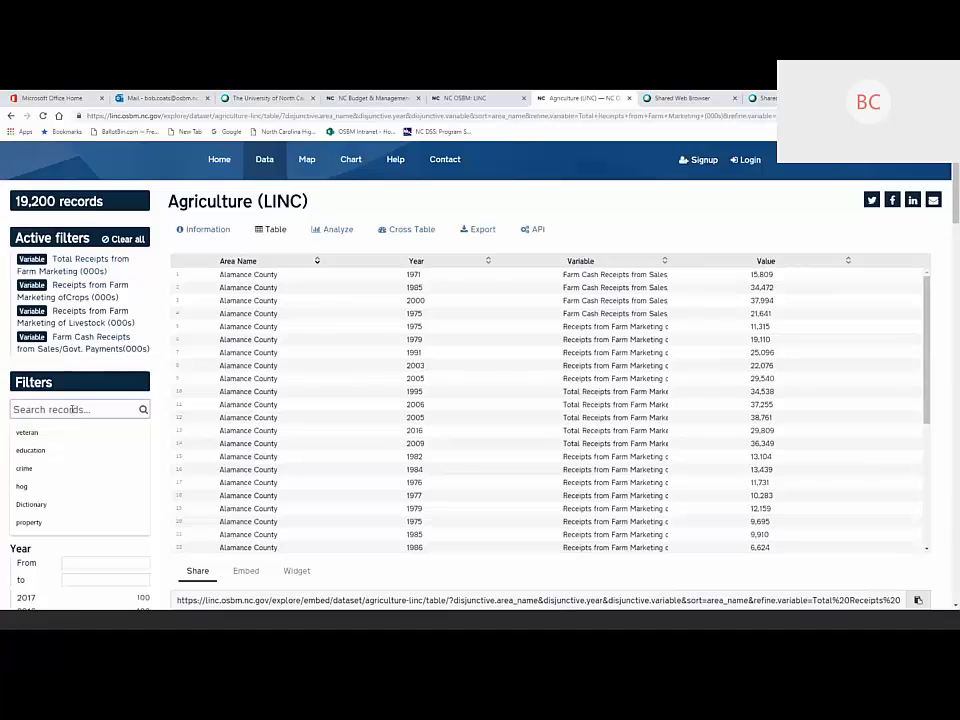
pyautogui.write('g')
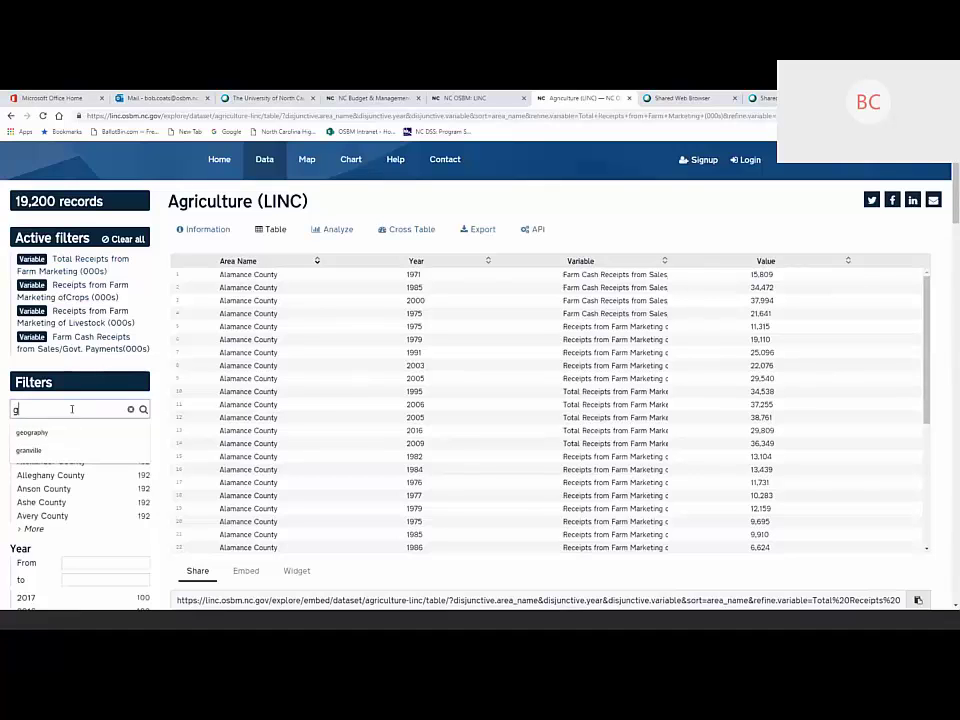
pyautogui.write('ranville')
pyautogui.click(105, 429)
pyautogui.click(143, 409)
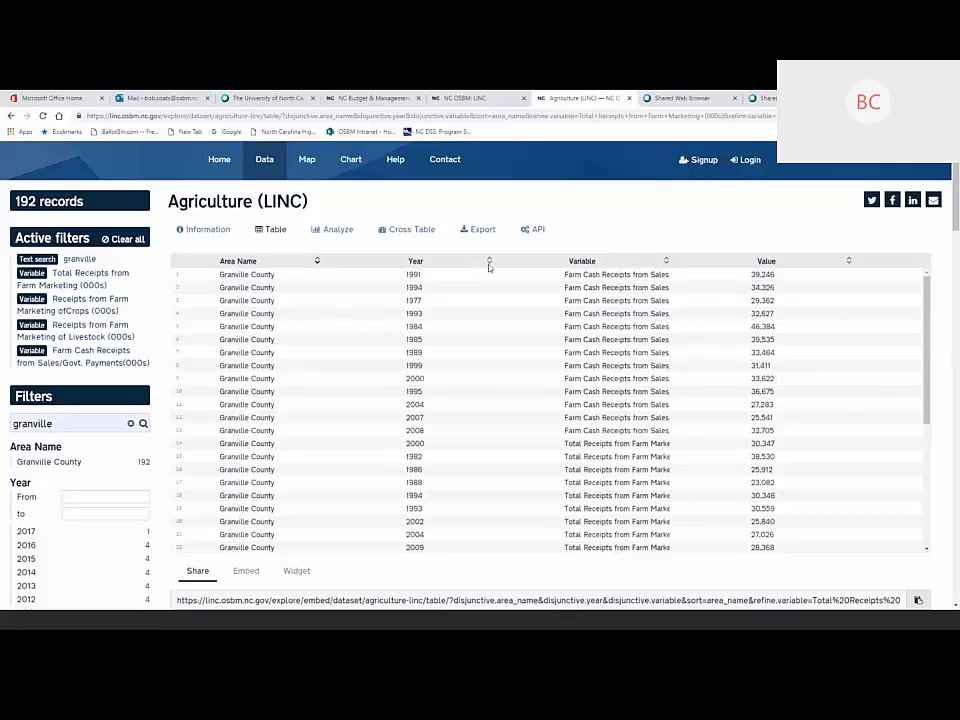
# Sort the Granville County records by Year and look through the table's rows
pyautogui.click(489, 262)
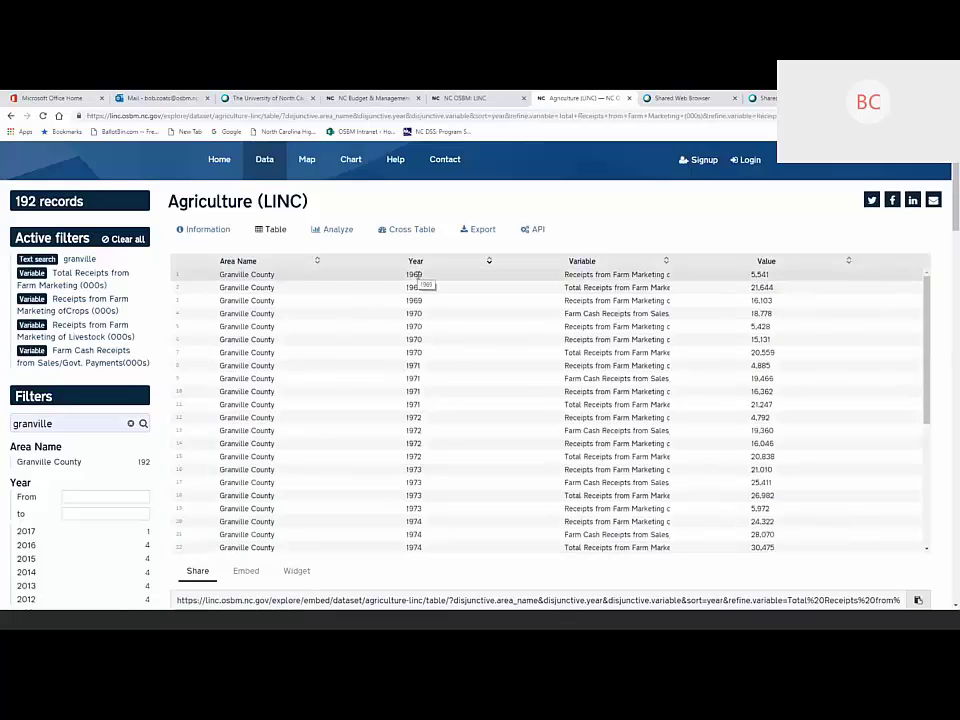
pyautogui.scroll(-5, 439, 328)
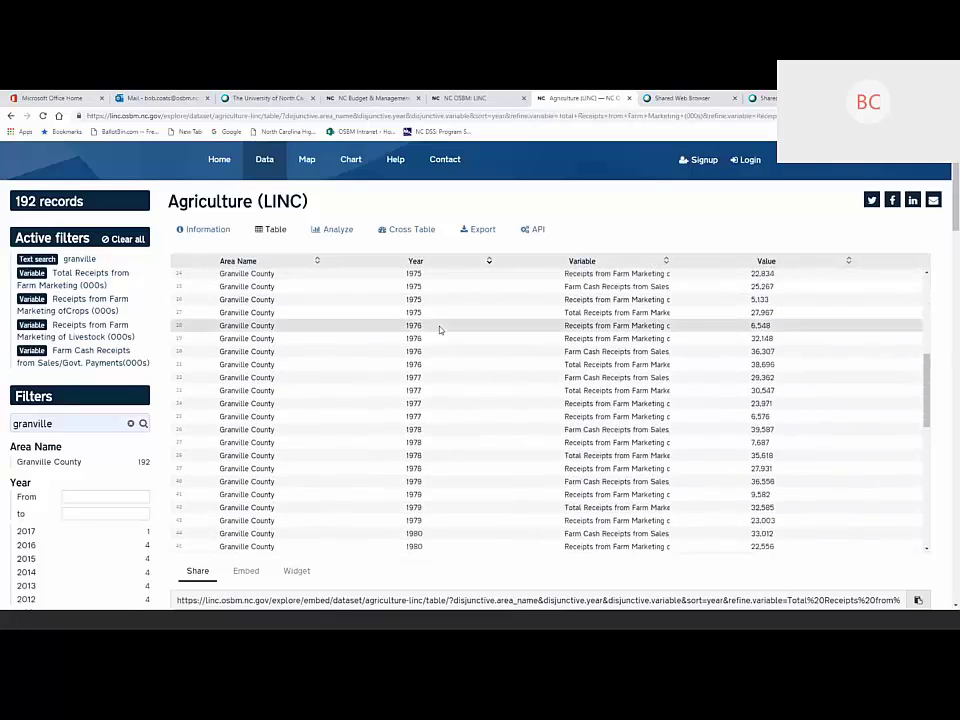
pyautogui.scroll(5, 439, 329)
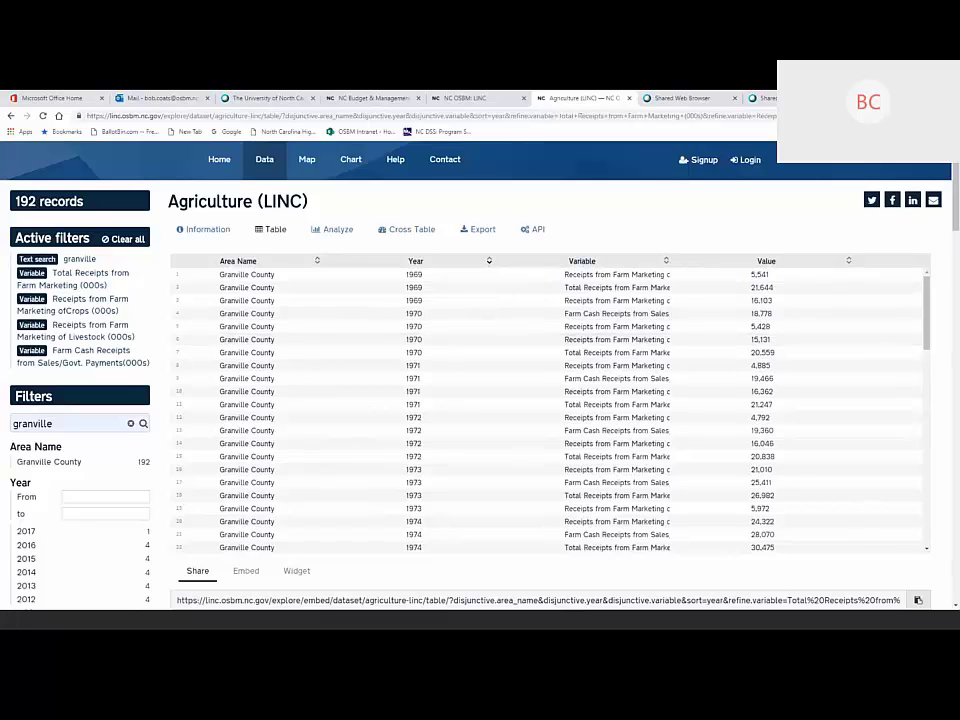
# Review the embed code and the widget code offered for sharing the filtered table
pyautogui.scroll(-2, 948, 255)
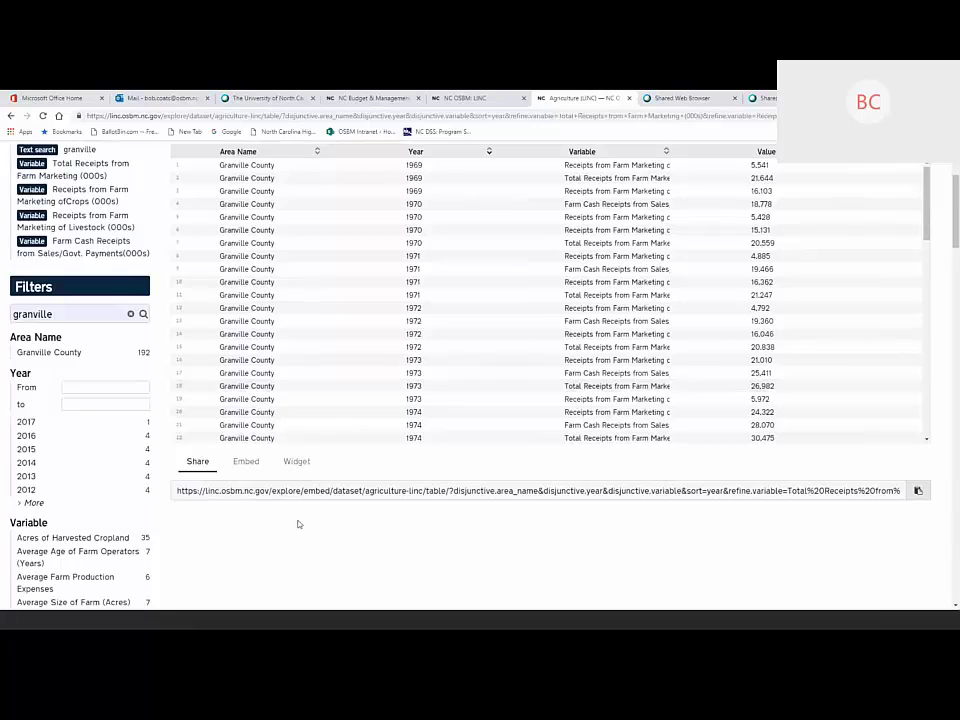
pyautogui.click(247, 462)
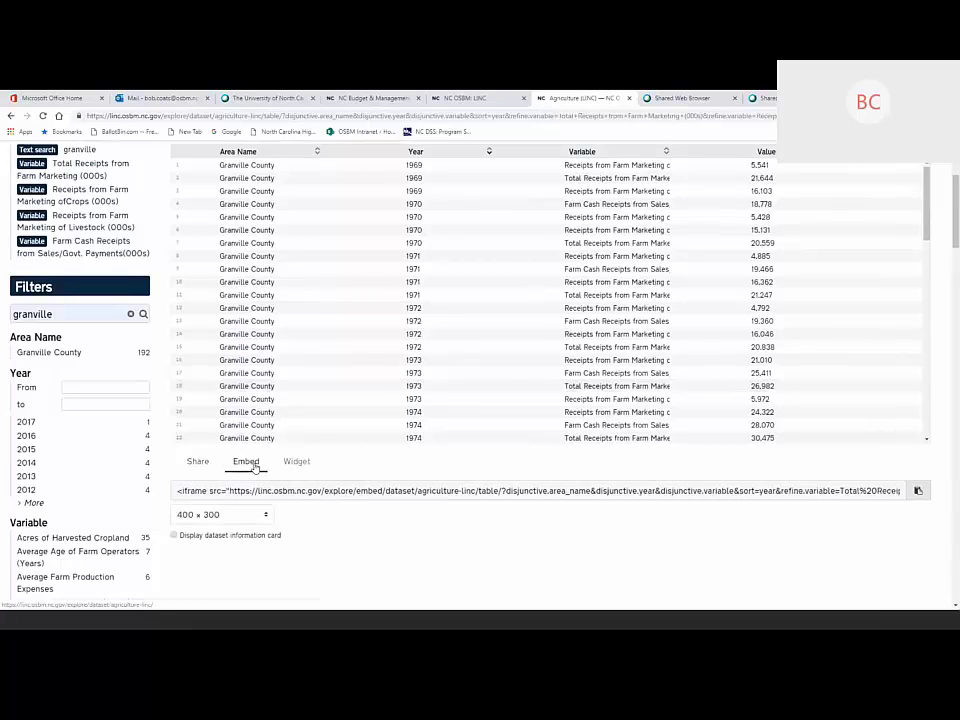
pyautogui.click(292, 464)
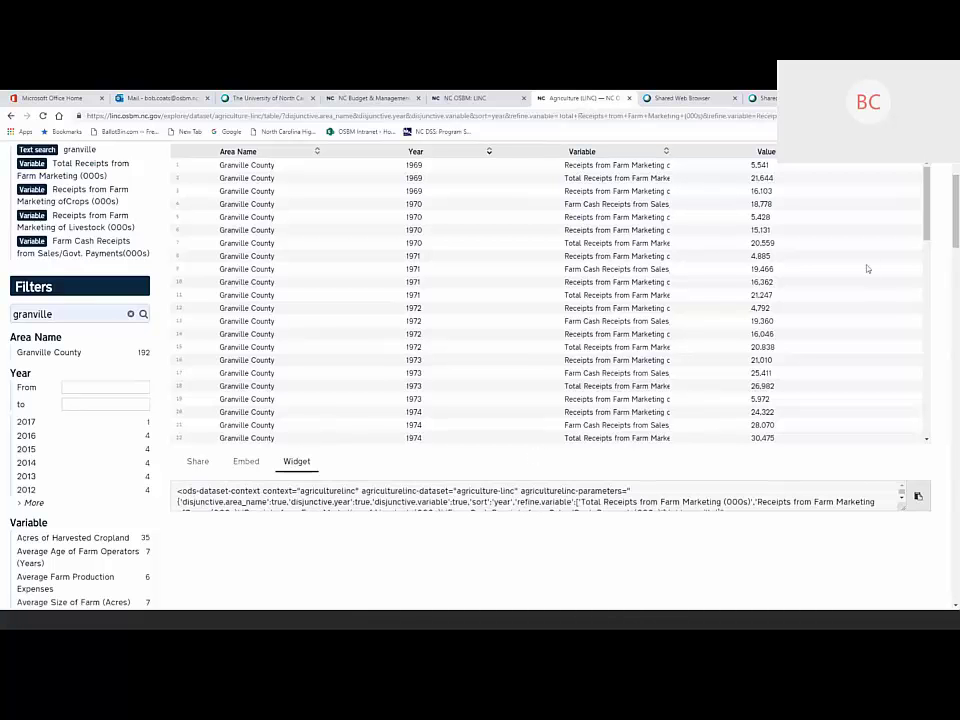
pyautogui.scroll(1, 957, 222)
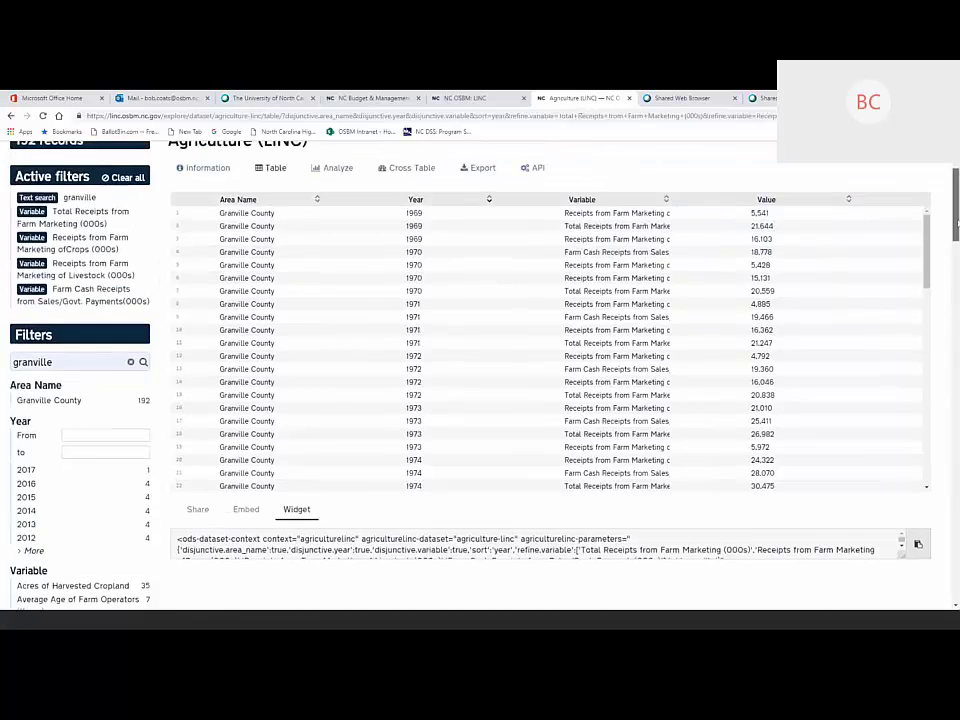
pyautogui.scroll(2, 957, 222)
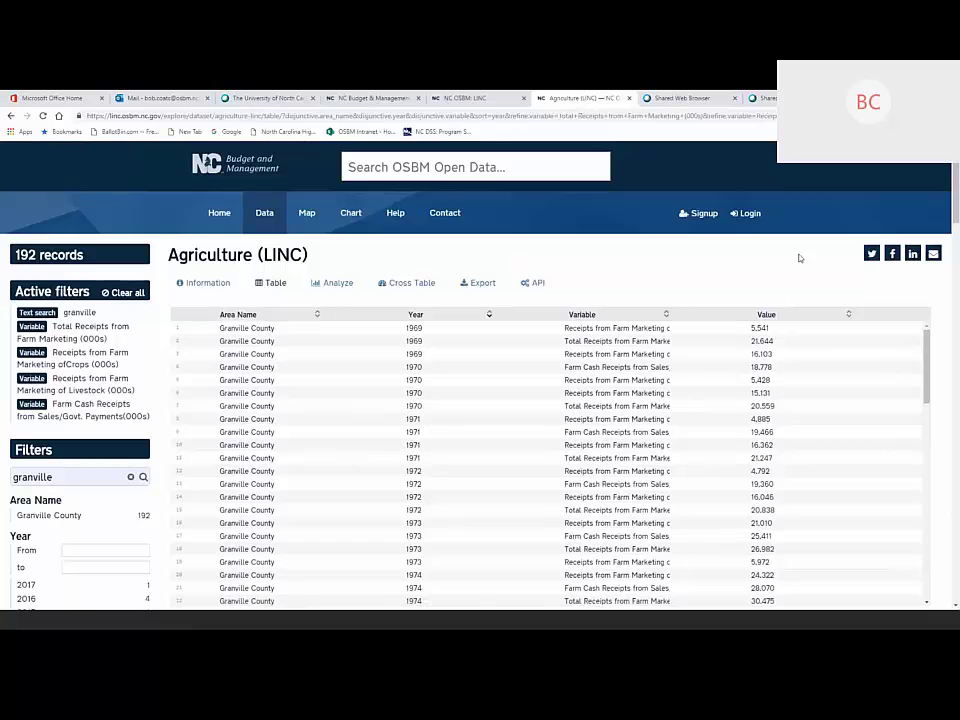
pyautogui.scroll(-1, 799, 258)
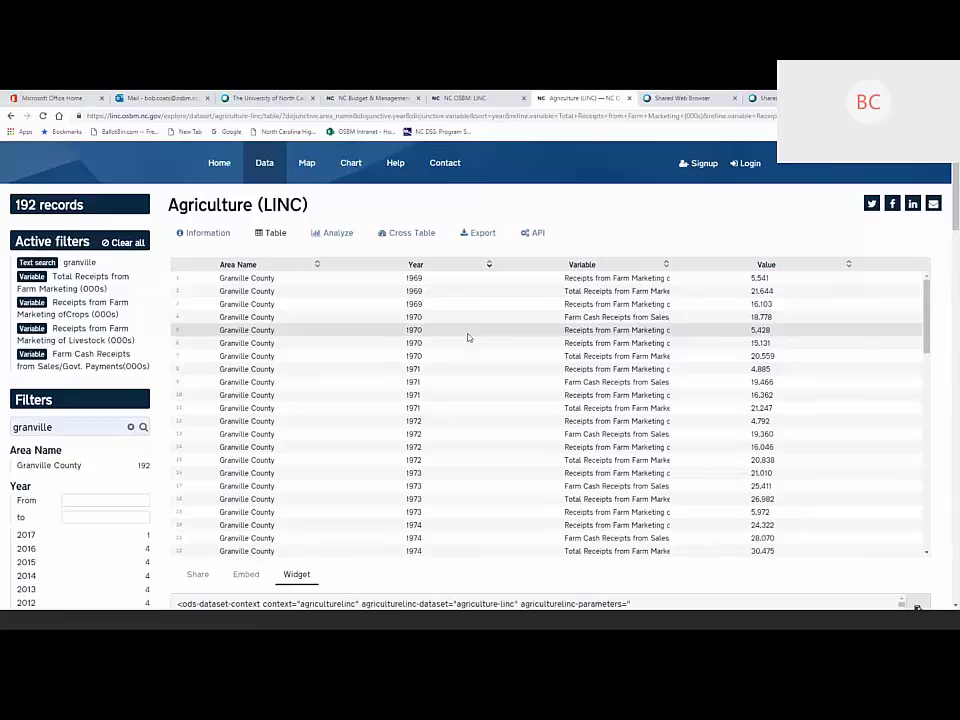
# Review the Agriculture dataset's information and its Submit a reuse section, and return to the table of records
pyautogui.click(223, 240)
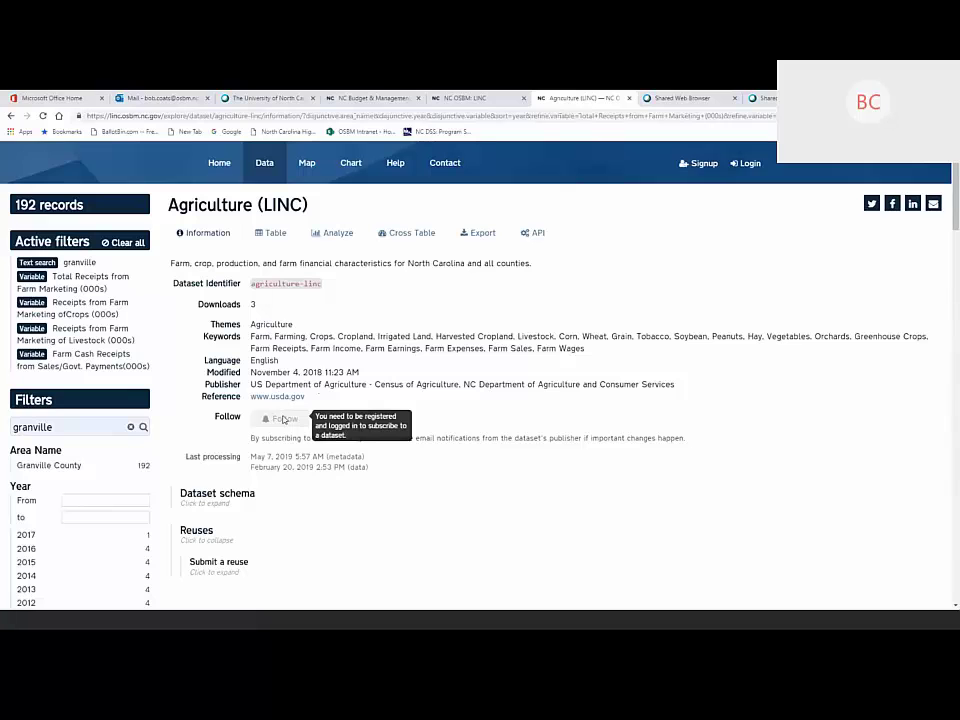
pyautogui.scroll(-1, 278, 421)
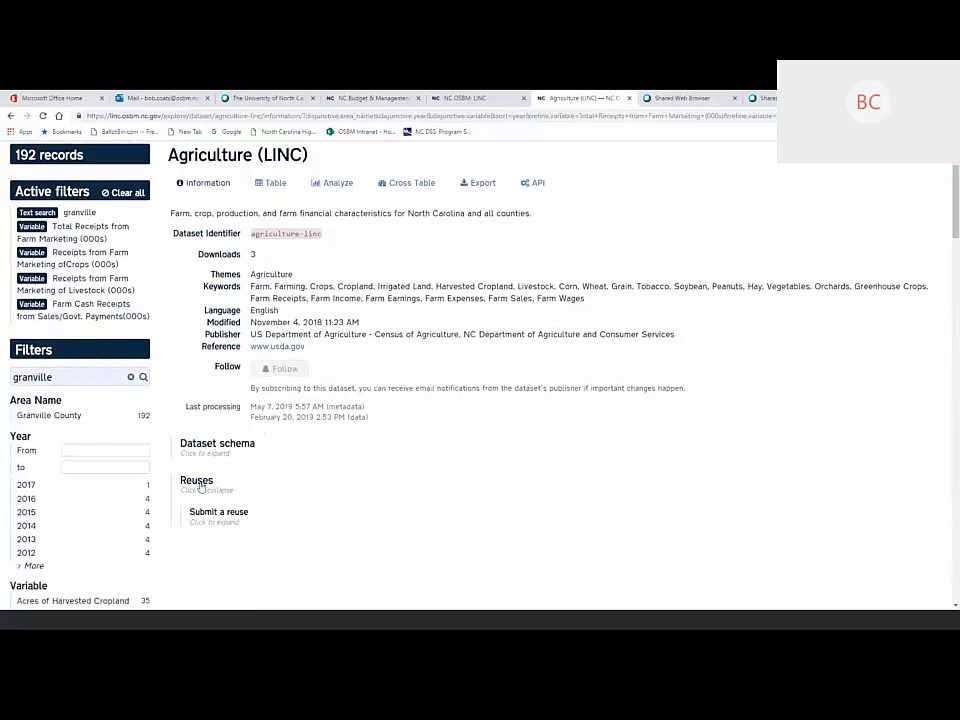
pyautogui.click(221, 514)
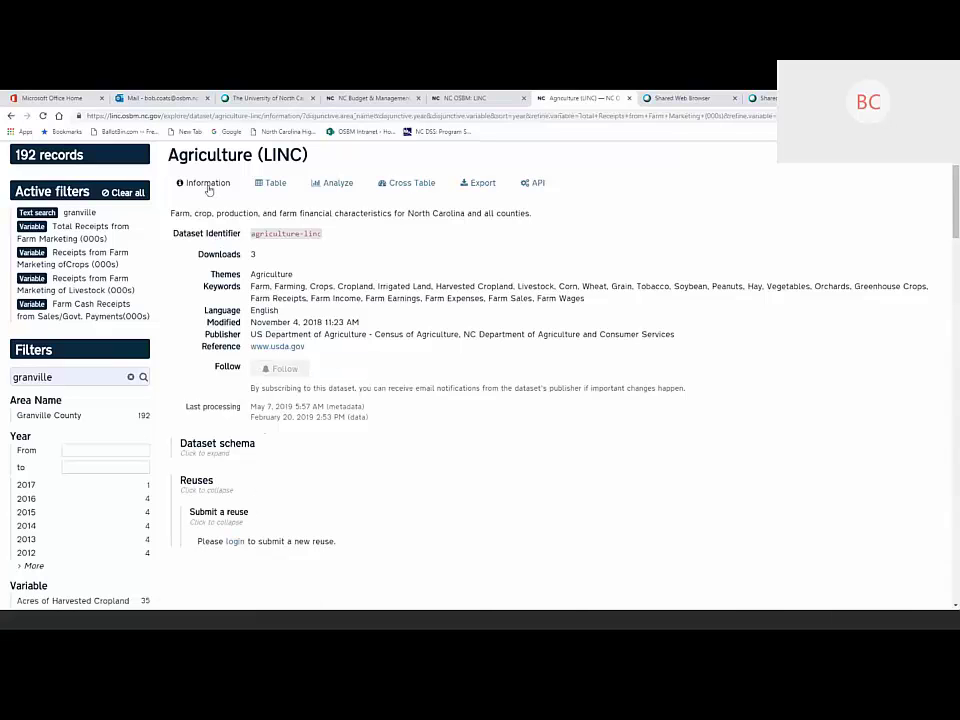
pyautogui.click(272, 188)
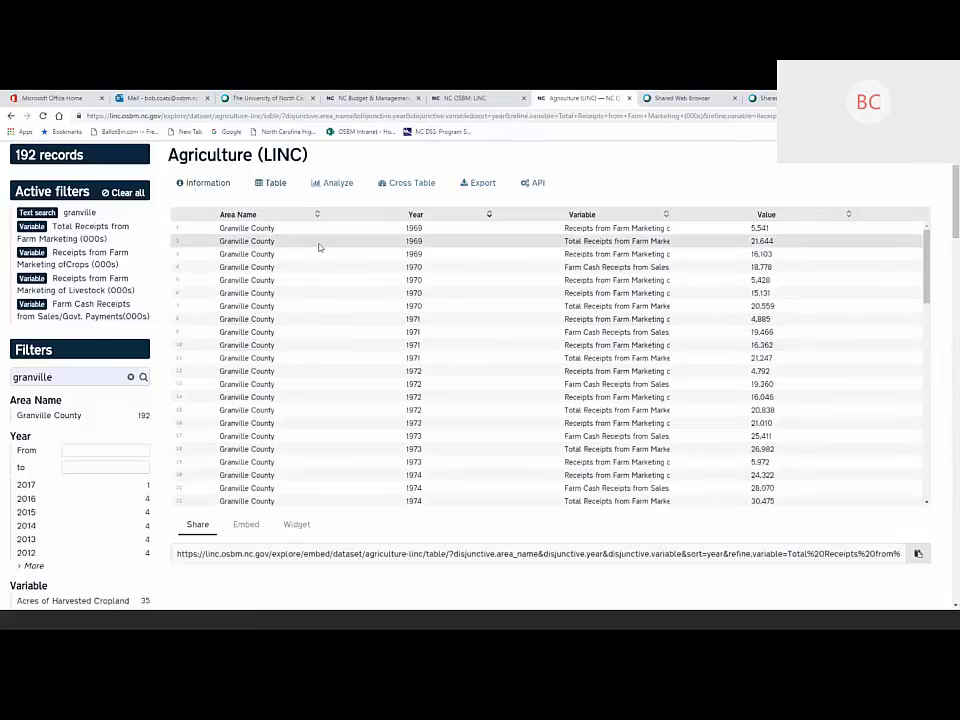
# Chart the filtered records in the Analyze view with Year on the X axis and the series broken down by Variable
pyautogui.click(334, 186)
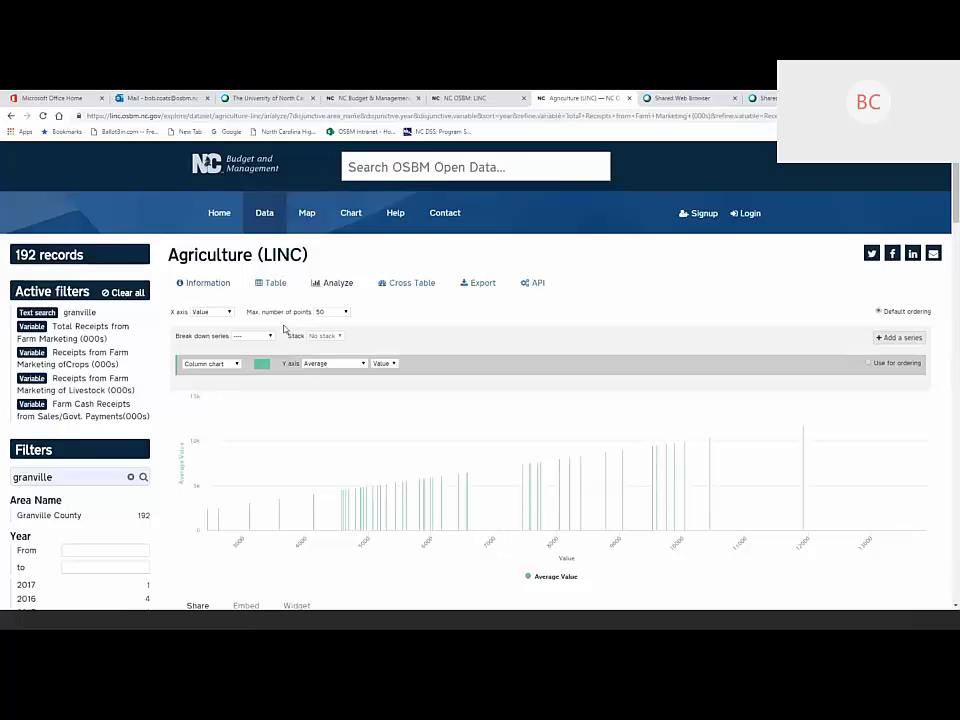
pyautogui.click(210, 314)
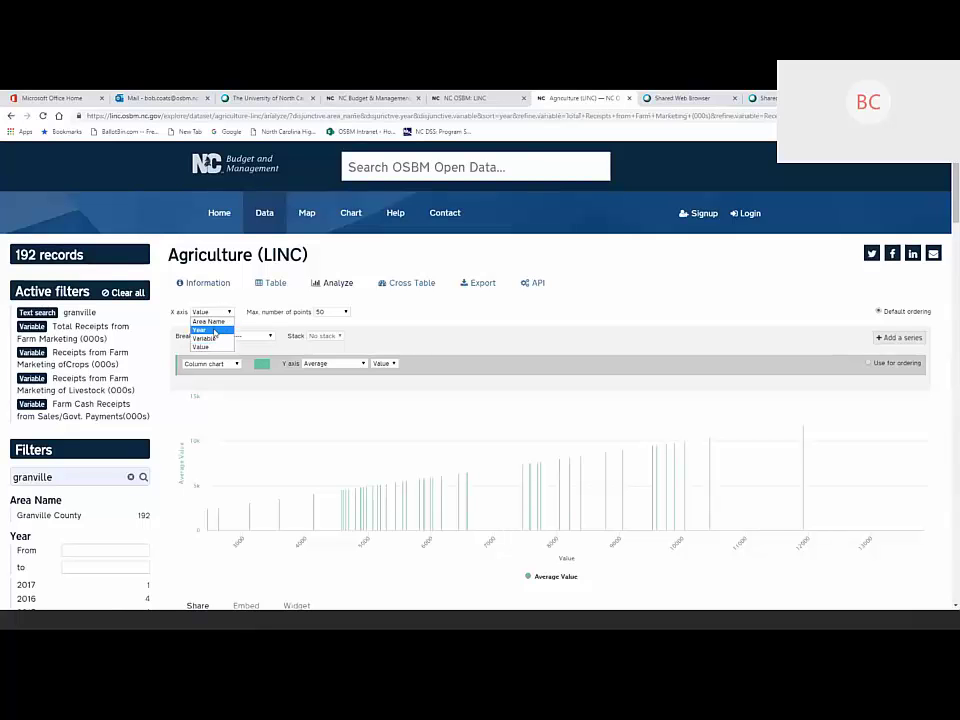
pyautogui.click(214, 330)
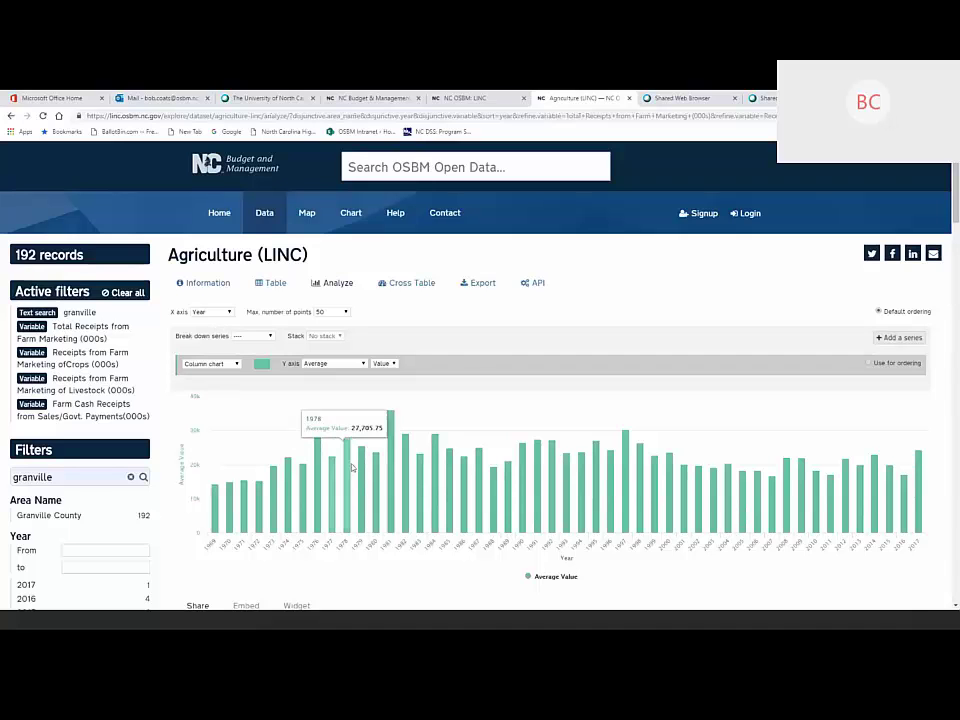
pyautogui.click(266, 336)
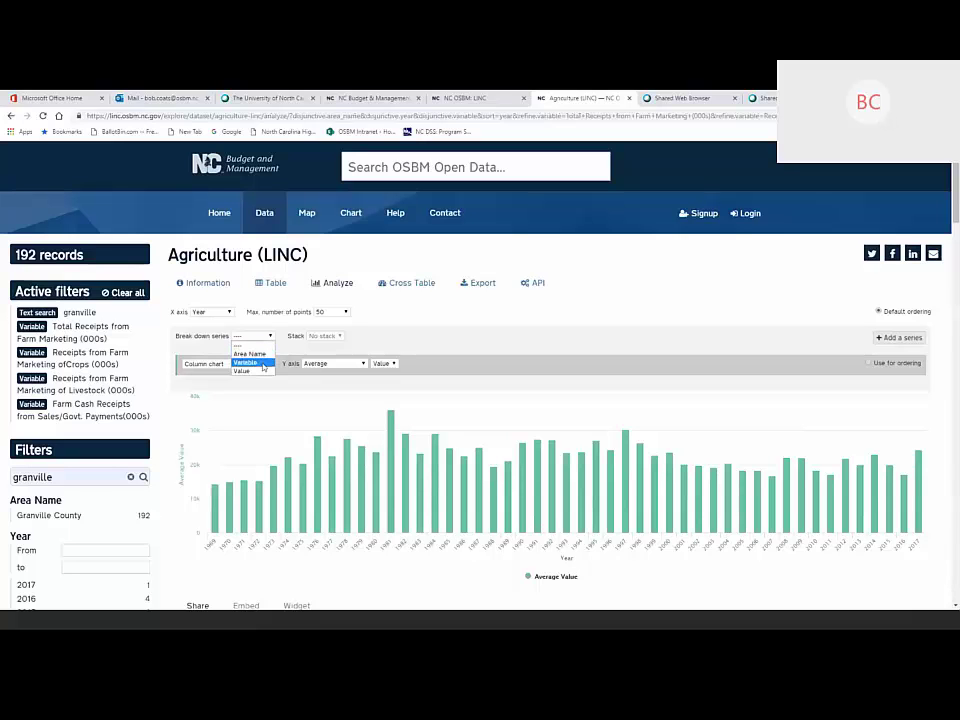
pyautogui.click(264, 363)
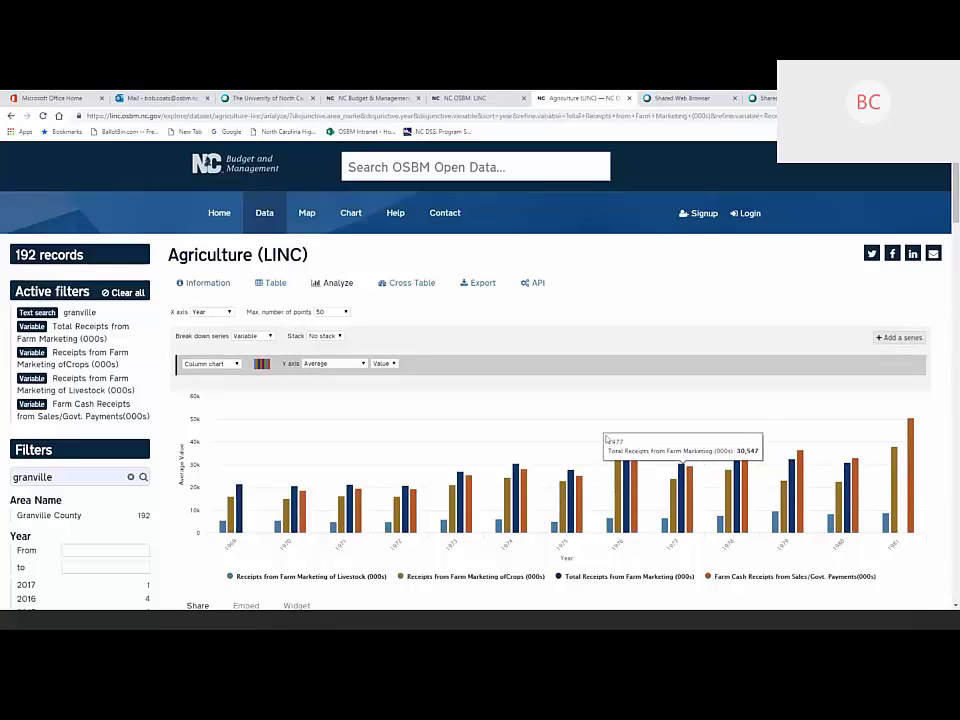
# Raise the chart's maximum number of points to 100 and finally to 200, and inspect the plotted yearly values
pyautogui.click(346, 314)
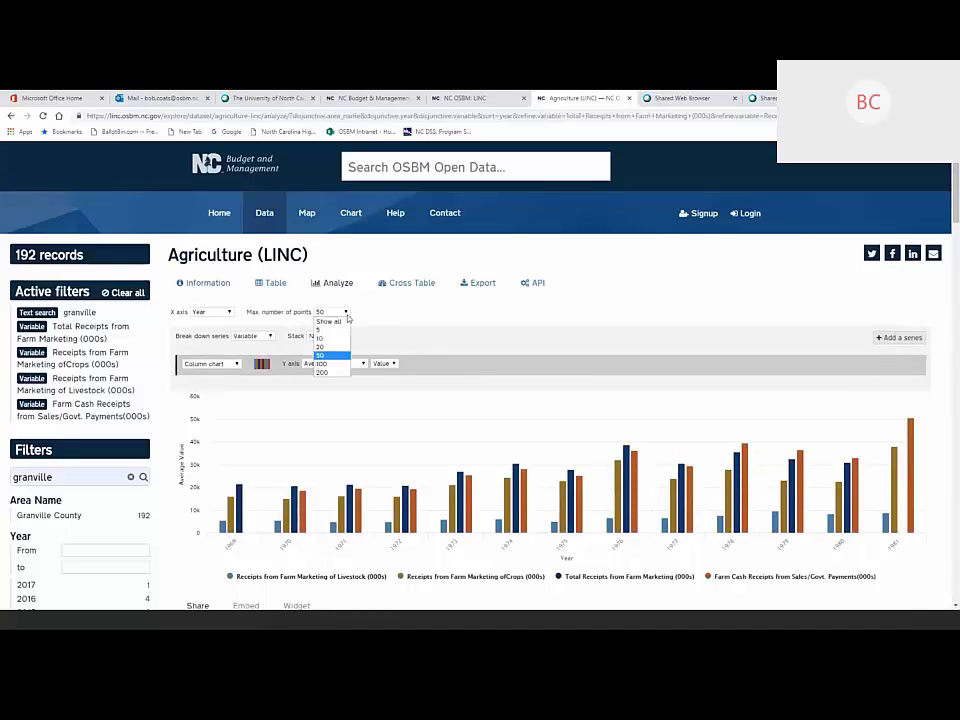
pyautogui.click(339, 365)
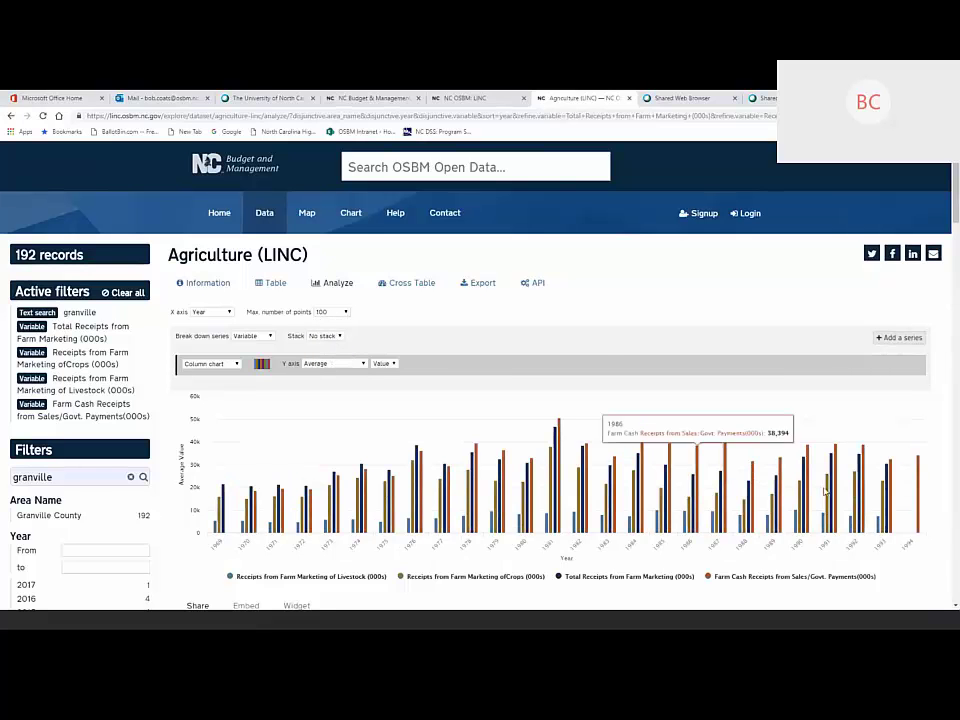
pyautogui.click(345, 313)
pyautogui.click(322, 372)
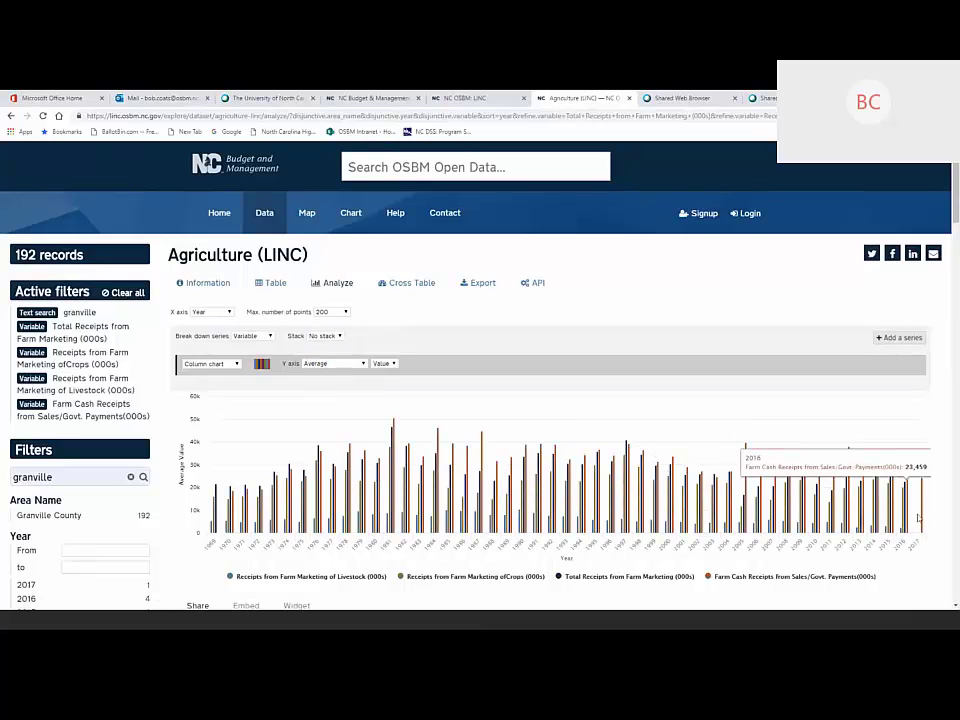
pyautogui.moveTo(726, 498)
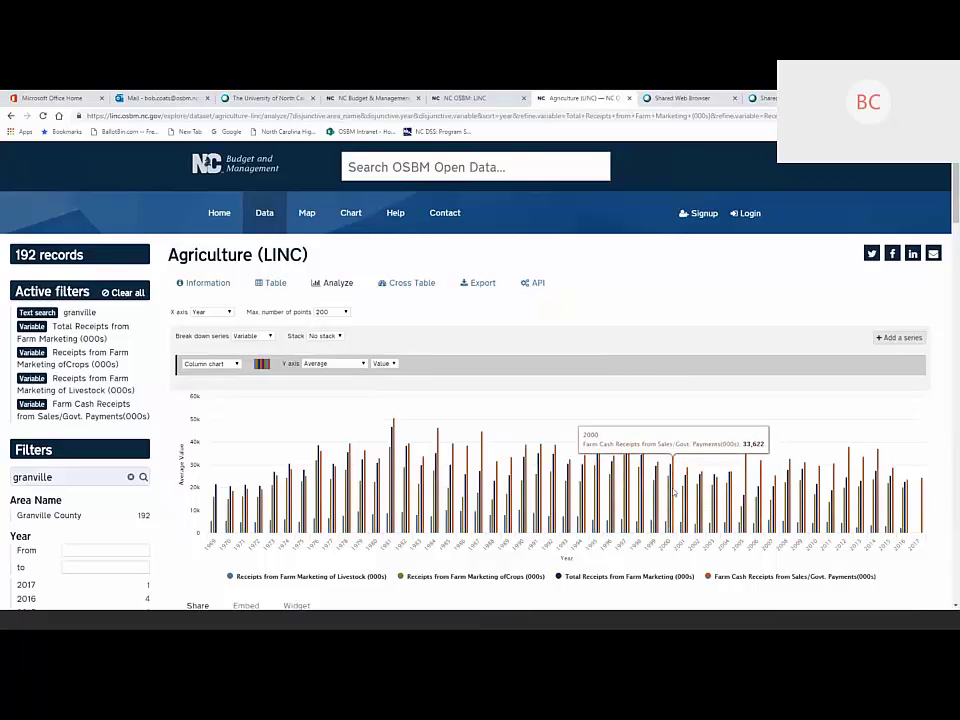
# Change the column chart to a Line chart and apply the bright palette that starts with red, blue and green
pyautogui.click(237, 364)
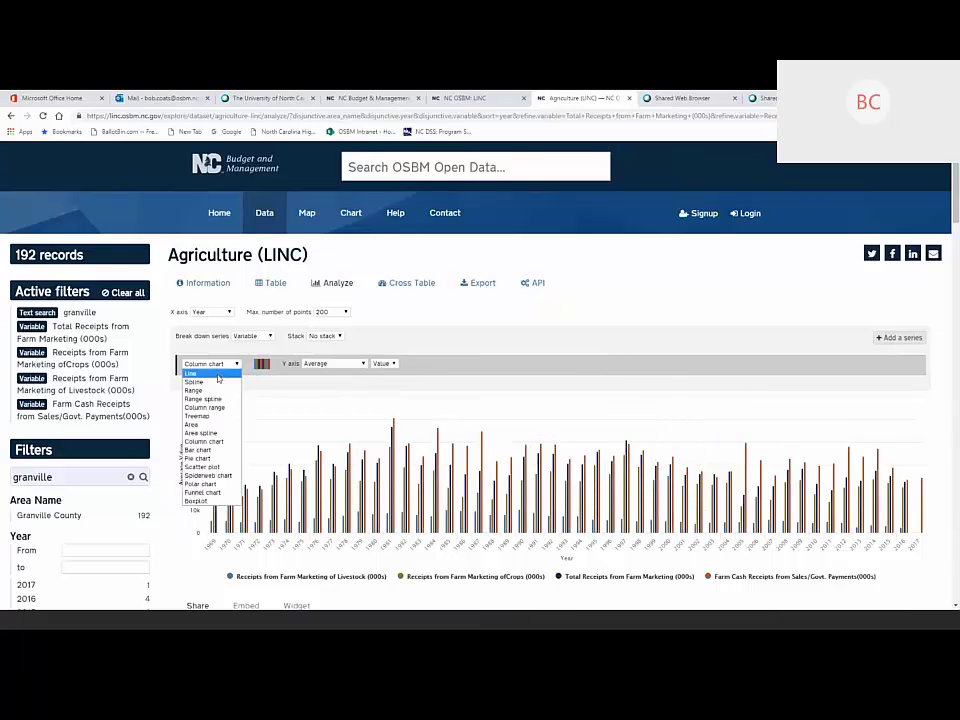
pyautogui.click(216, 374)
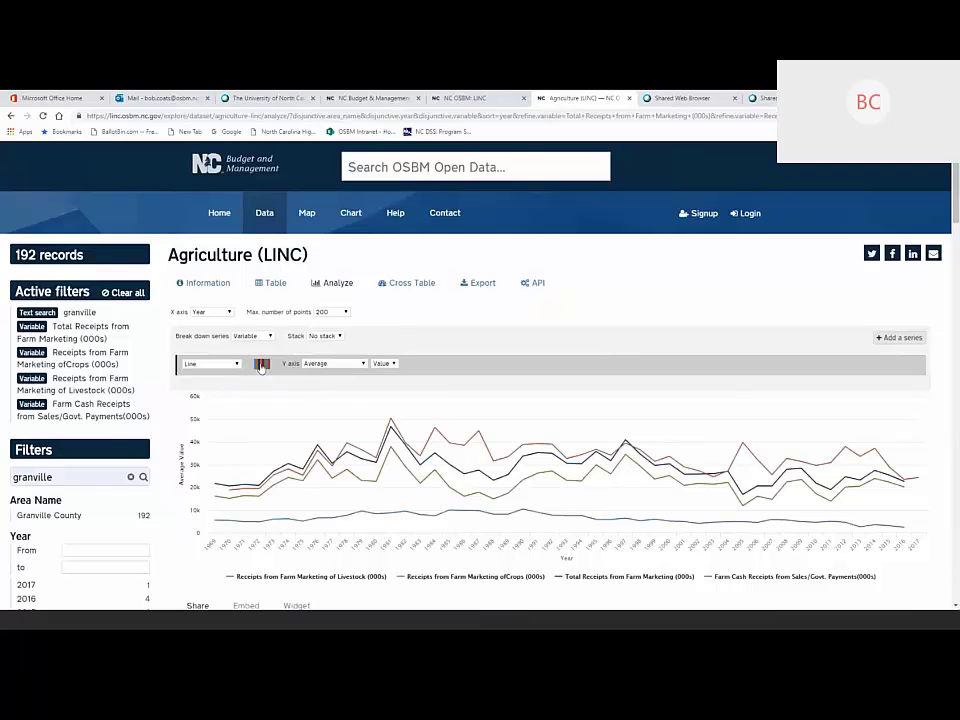
pyautogui.click(261, 365)
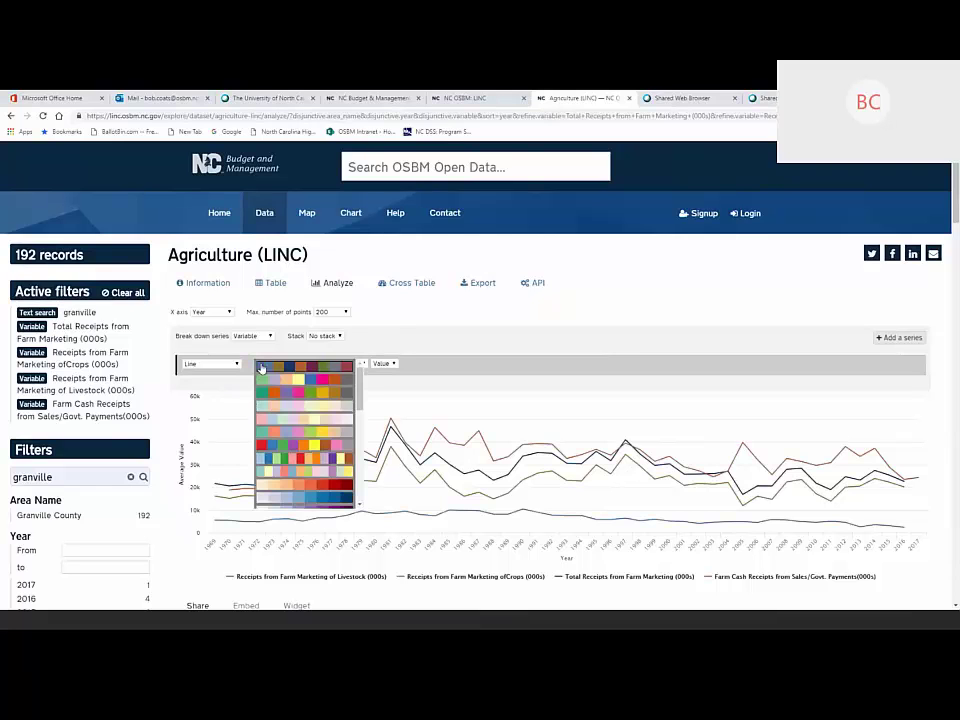
pyautogui.click(268, 446)
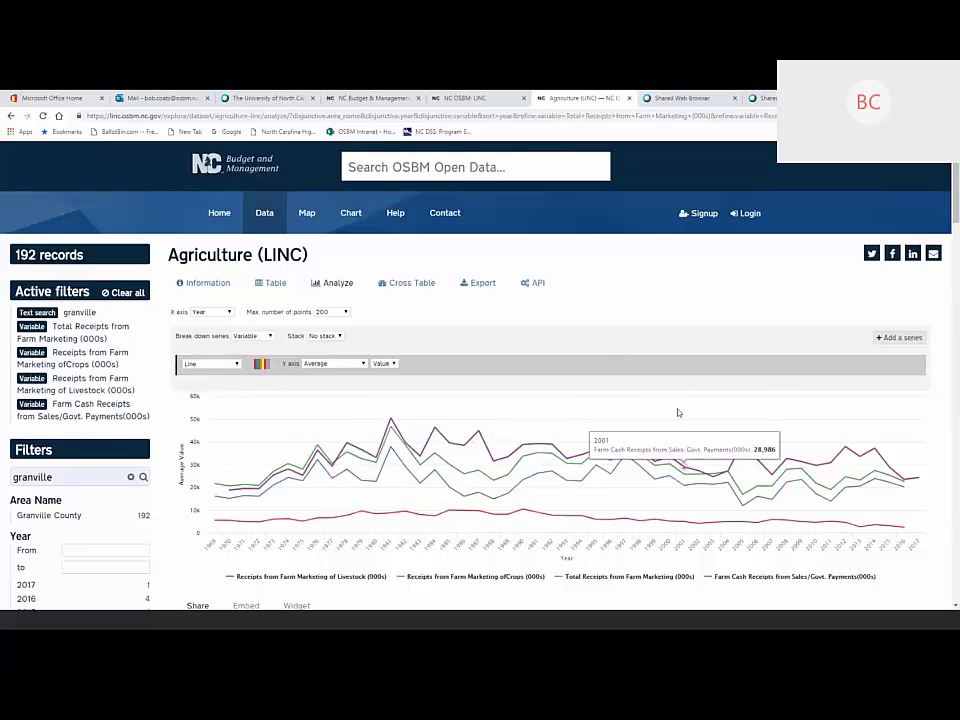
# Review the available chart types and inspect yearly values on the line chart, keeping the Line type
pyautogui.scroll(-1, 678, 412)
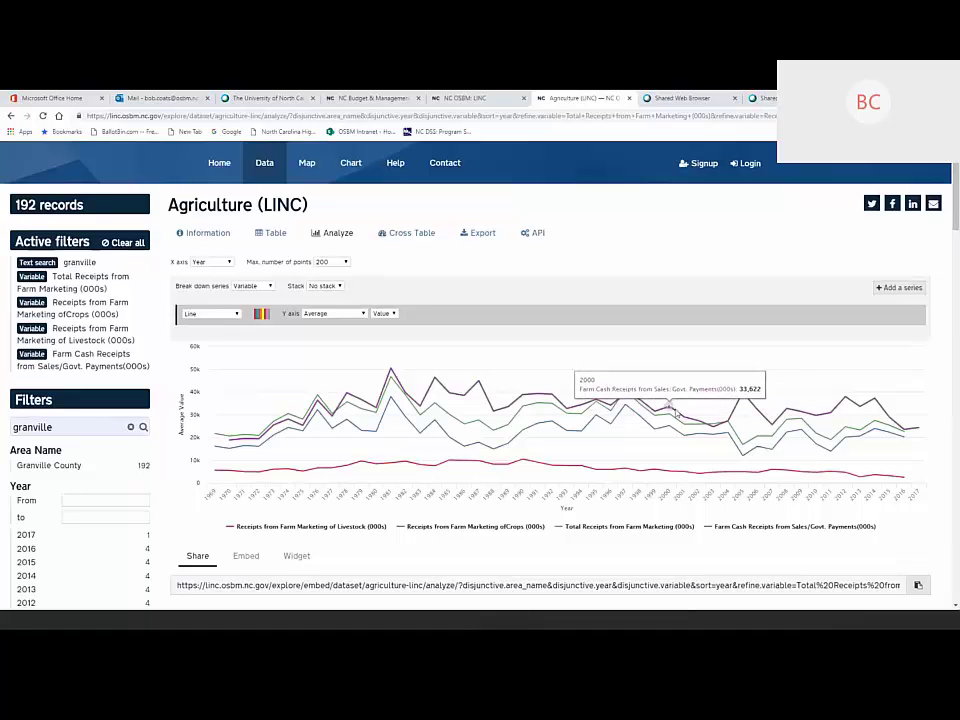
pyautogui.click(237, 314)
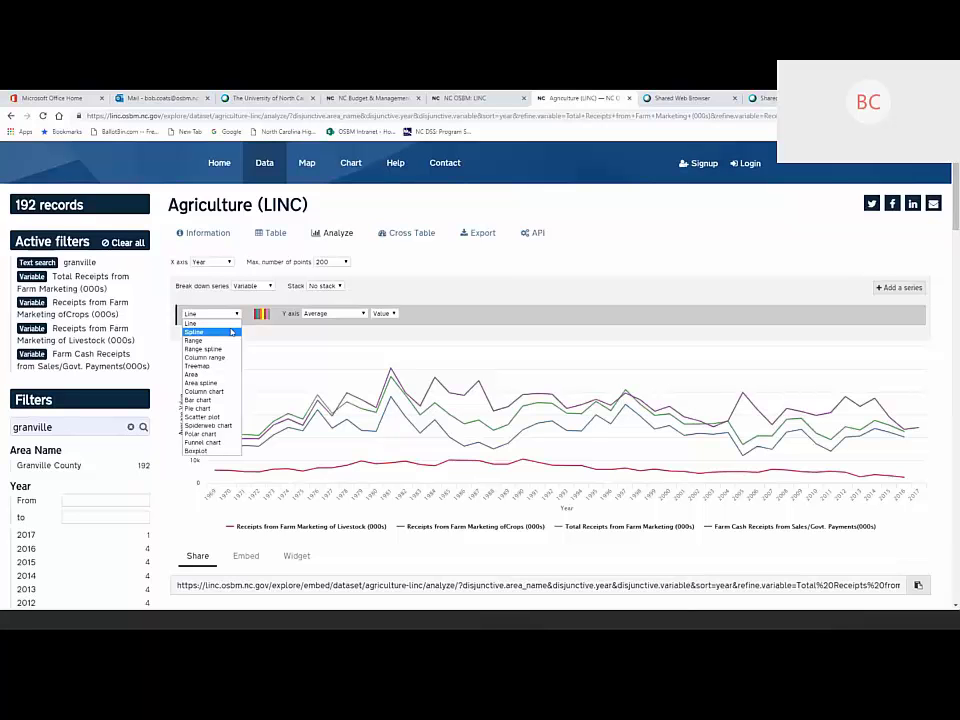
pyautogui.click(290, 350)
pyautogui.scroll(-1, 288, 348)
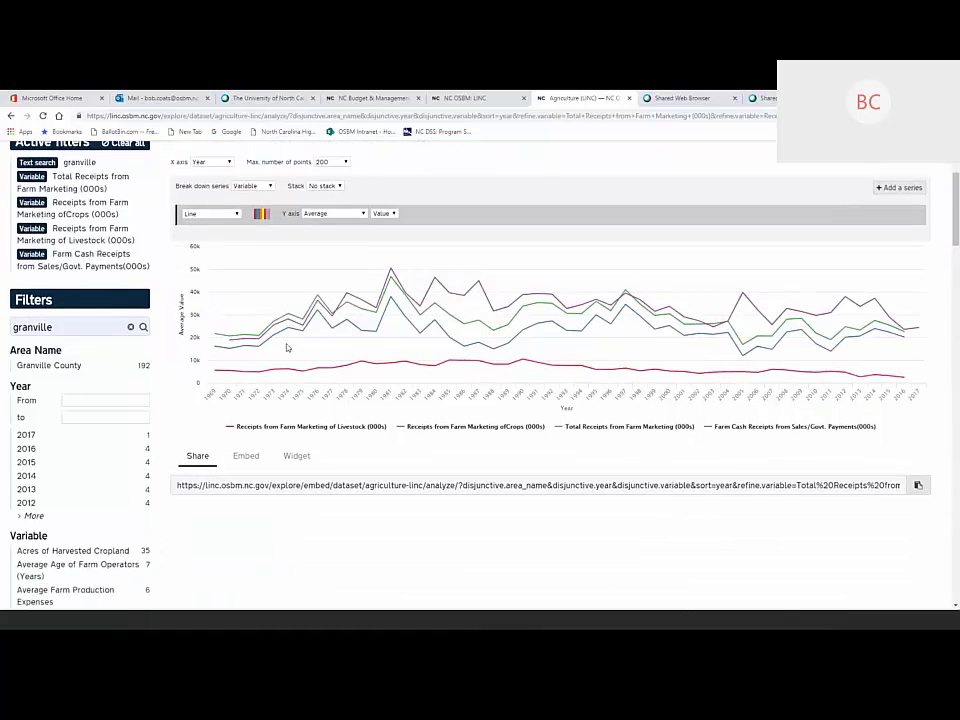
pyautogui.moveTo(287, 347)
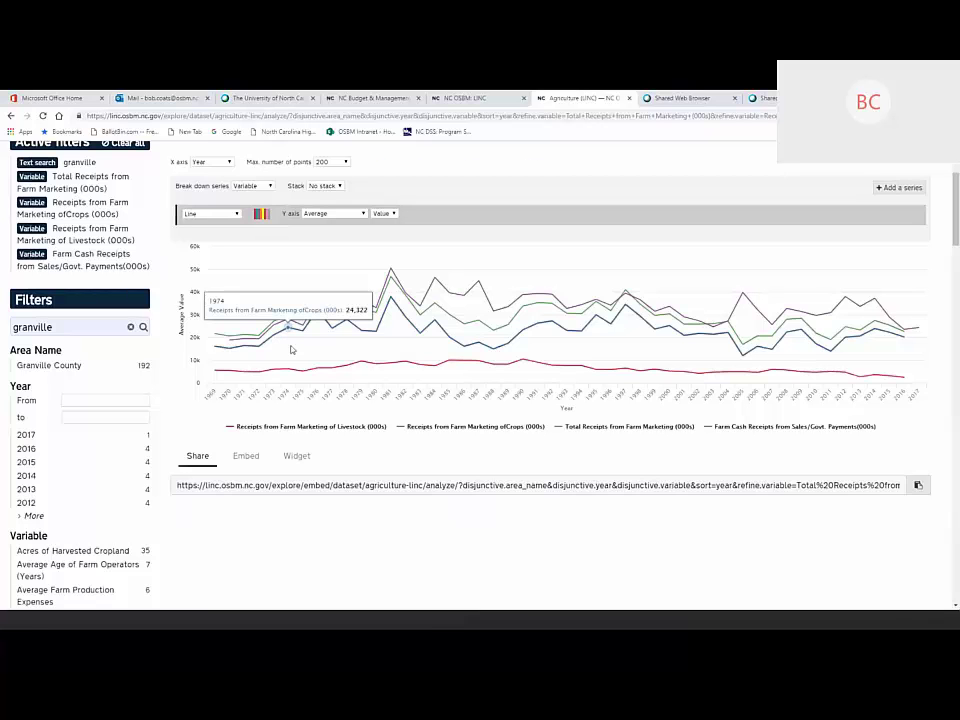
pyautogui.scroll(2, 287, 347)
pyautogui.scroll(-1, 294, 353)
pyautogui.moveTo(388, 462)
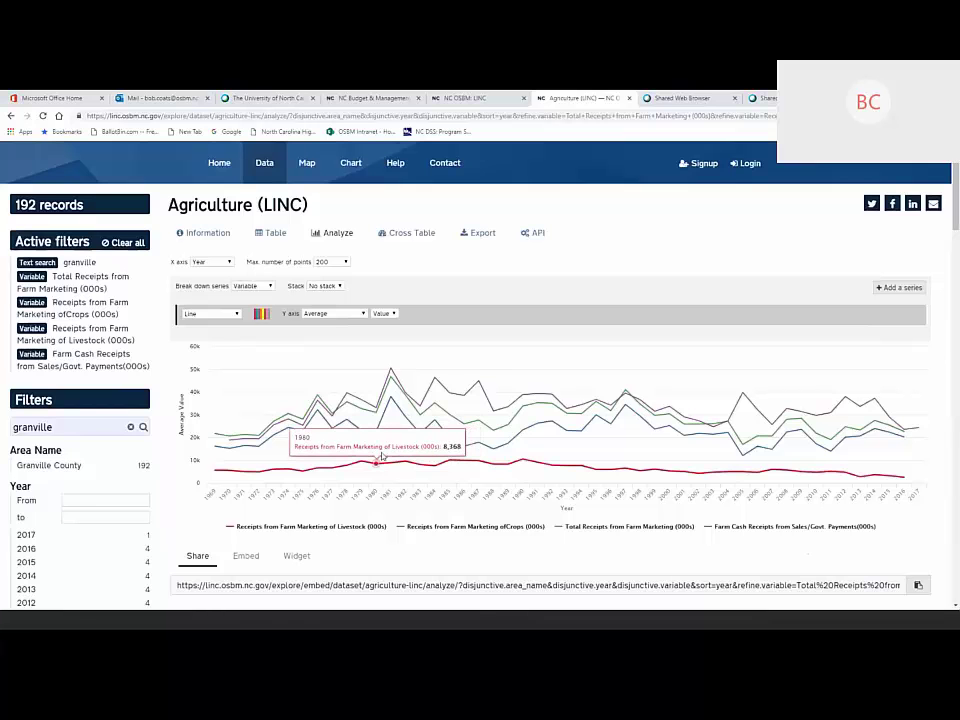
pyautogui.scroll(-1, 388, 462)
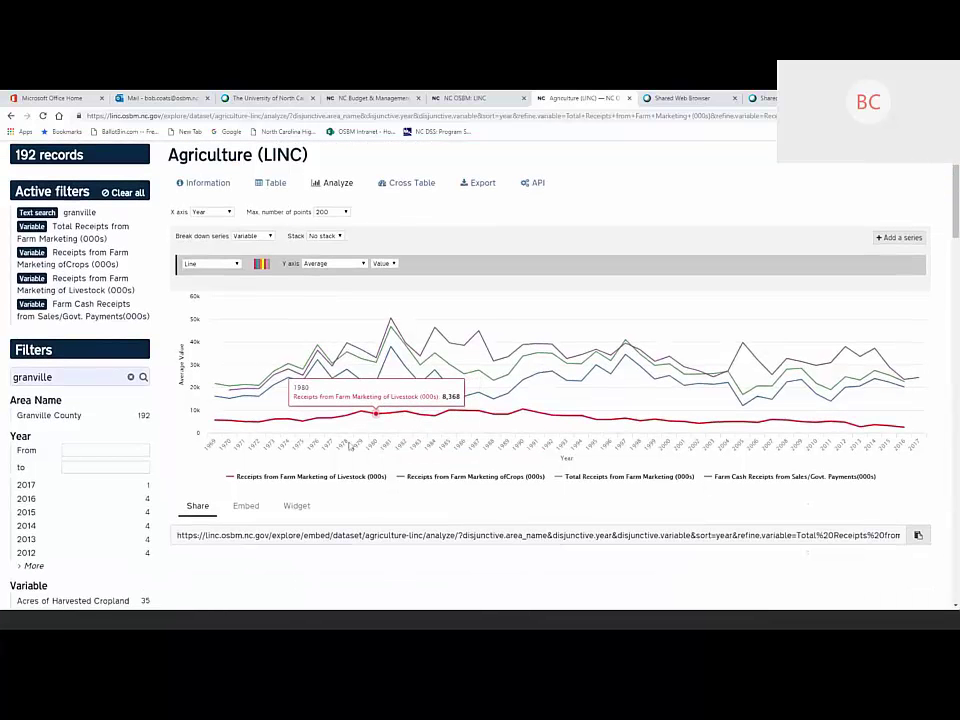
# Copy the Agriculture chart's share link and display its Widget code for embedding
pyautogui.click(917, 535)
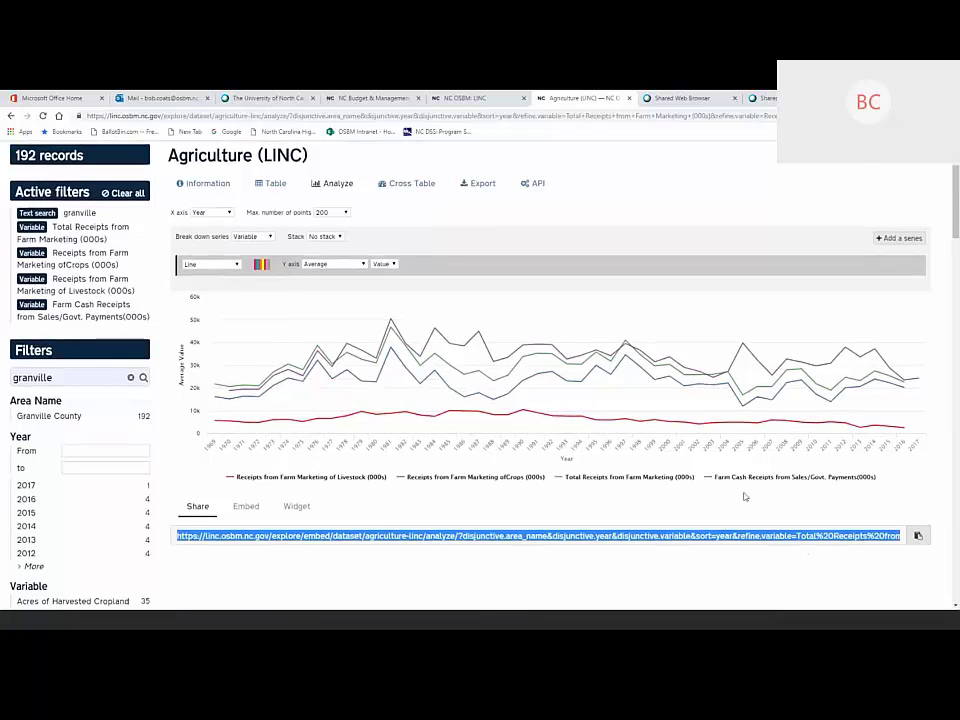
pyautogui.scroll(1, 744, 495)
pyautogui.moveTo(597, 409)
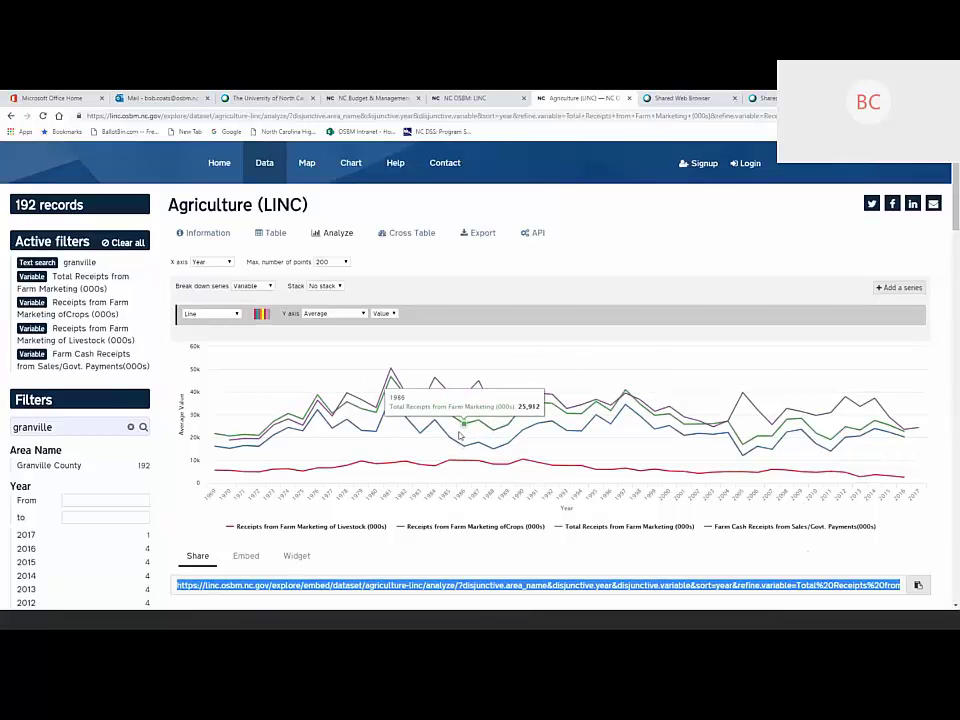
pyautogui.click(298, 556)
pyautogui.scroll(-1, 320, 545)
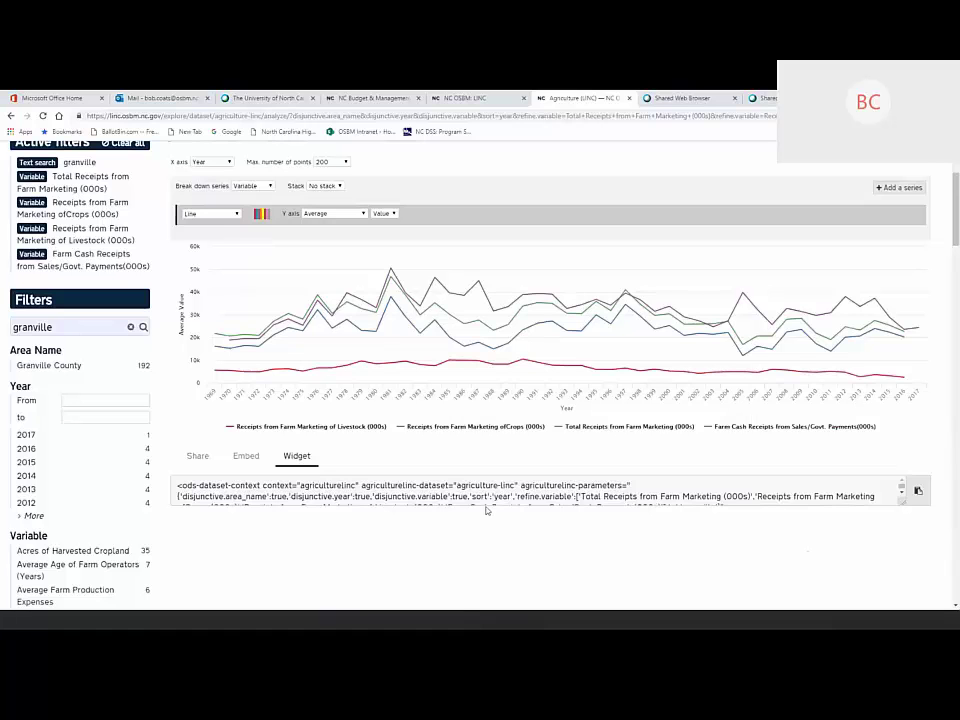
pyautogui.moveTo(539, 388)
pyautogui.scroll(2, 558, 457)
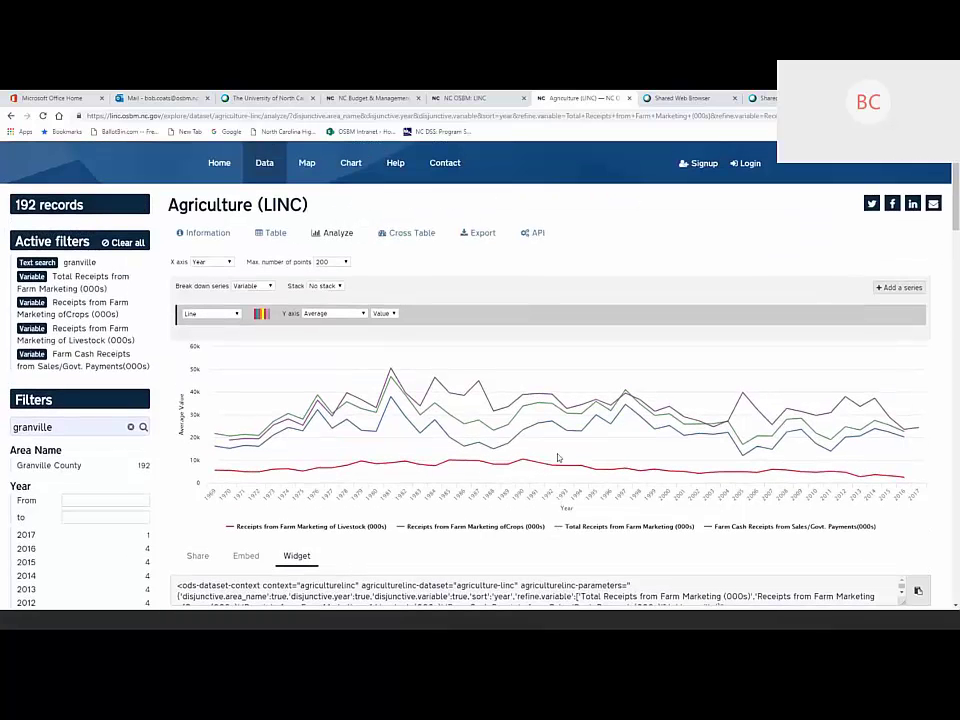
pyautogui.moveTo(487, 392)
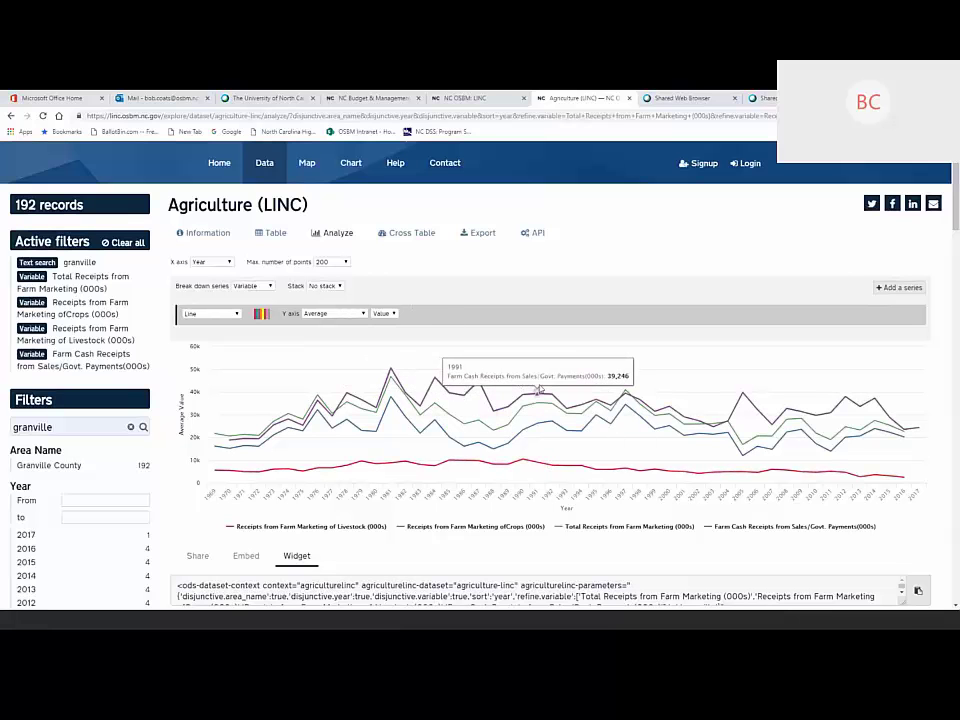
# Show the filtered records as a Cross Table and remove the granville text search filter
pyautogui.click(410, 234)
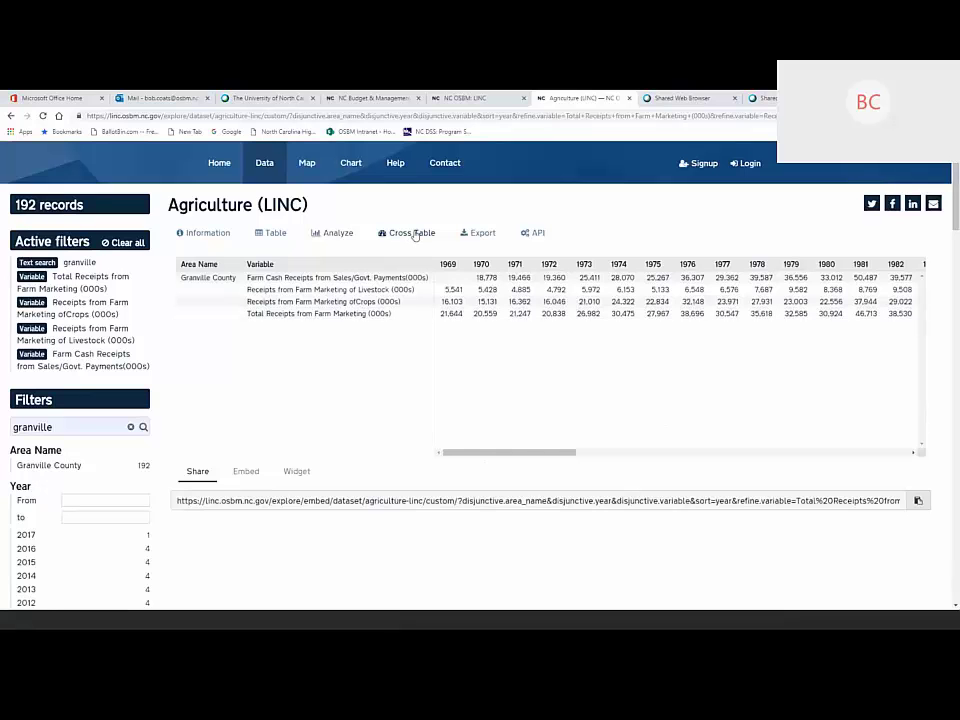
pyautogui.moveTo(416, 234); pyautogui.dragTo(499, 454)
pyautogui.moveTo(498, 454); pyautogui.dragTo(476, 444)
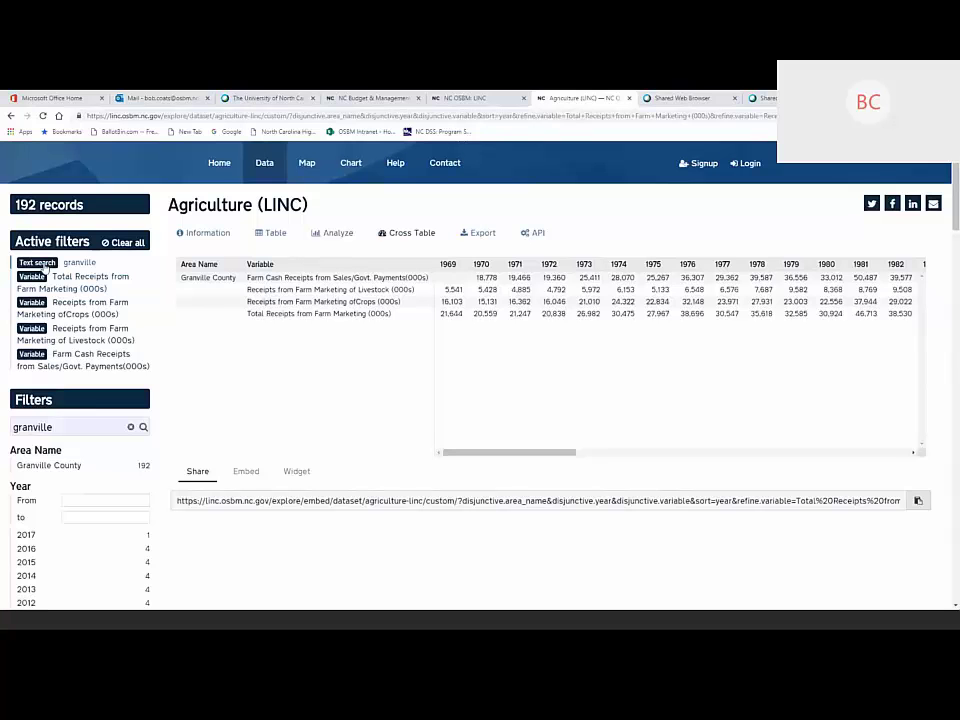
pyautogui.click(44, 265)
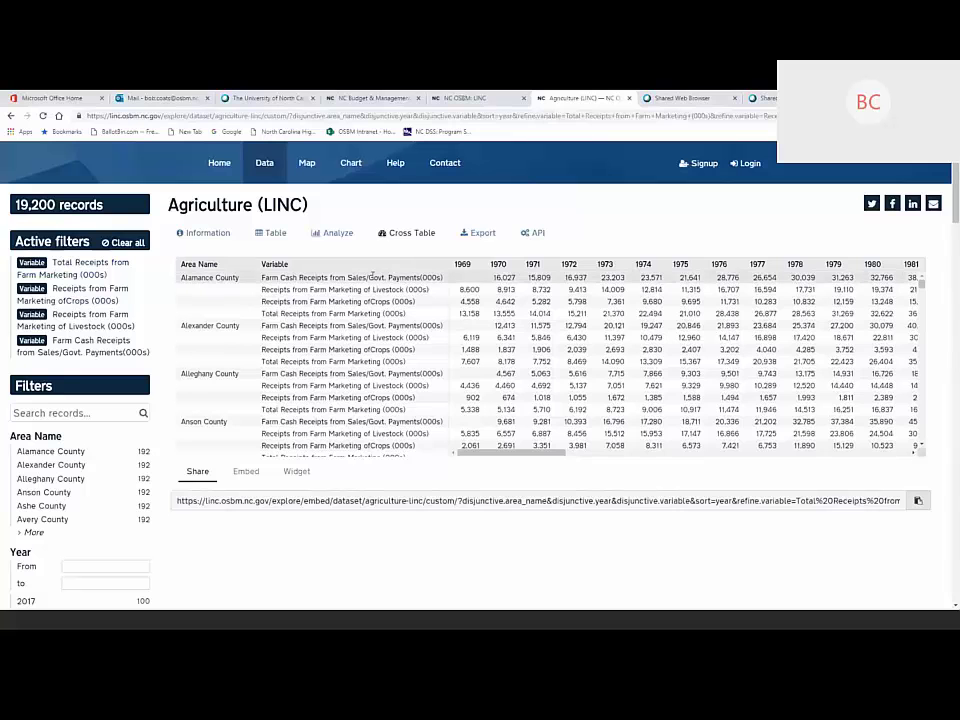
# Review the Agriculture dataset's Export formats and API console, and return to the Cross Table
pyautogui.click(484, 234)
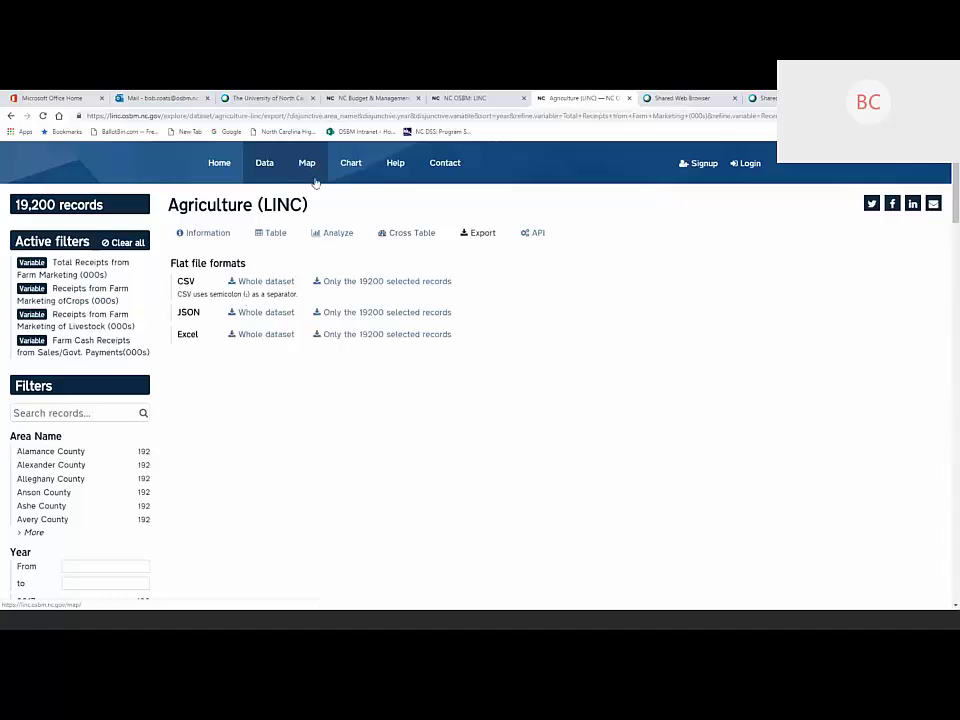
pyautogui.click(535, 233)
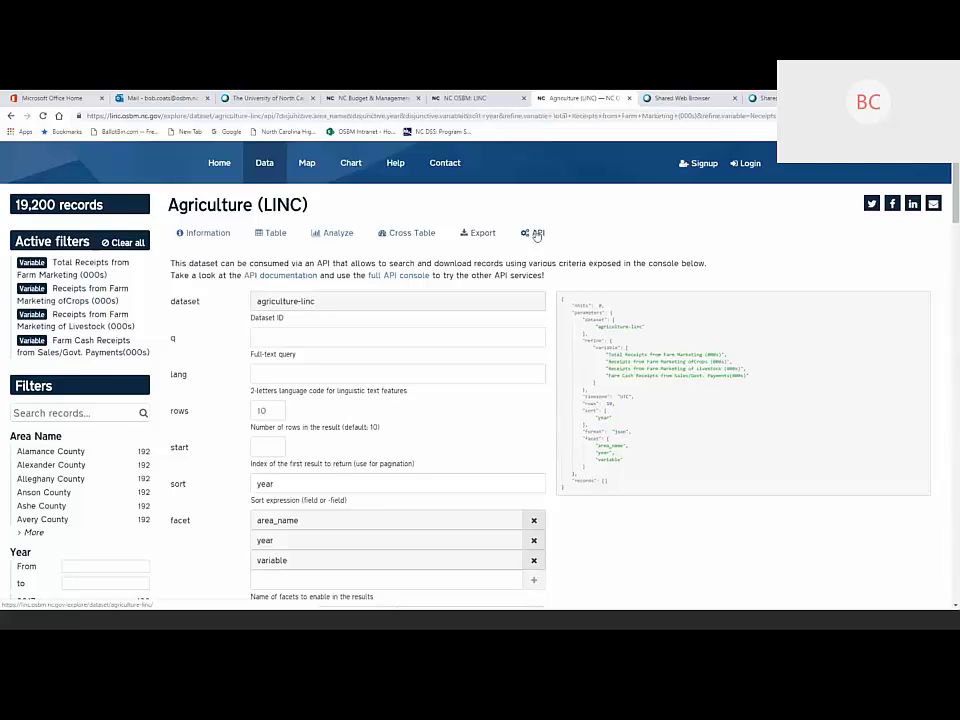
pyautogui.click(423, 235)
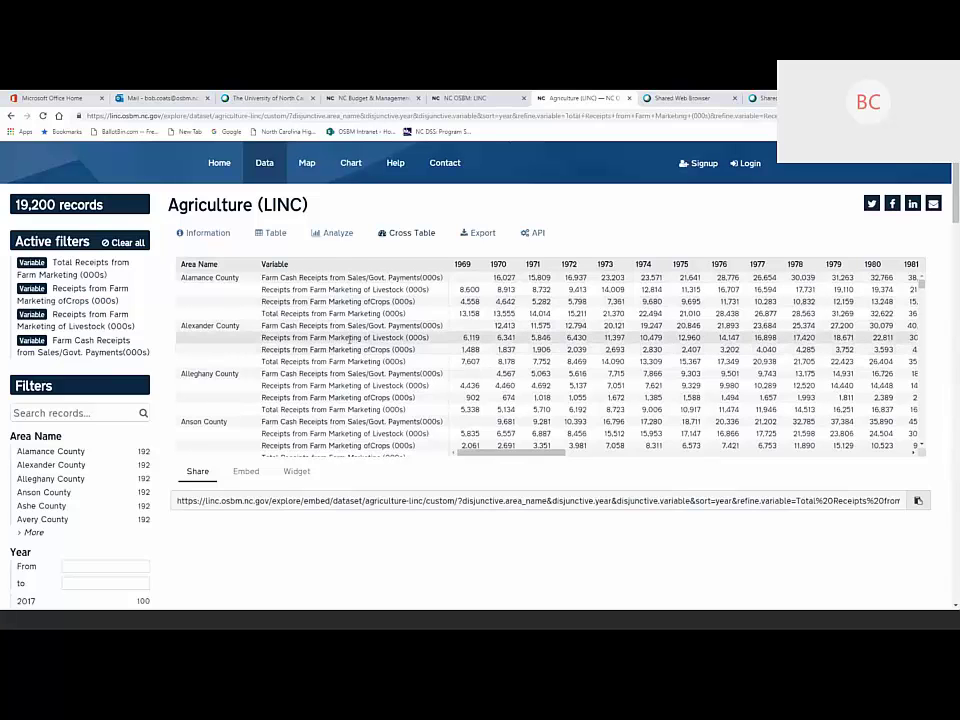
# Go through the home page to the data catalog, search for Dictionary and open the Data Dictionary (LINC) dataset
pyautogui.click(216, 166)
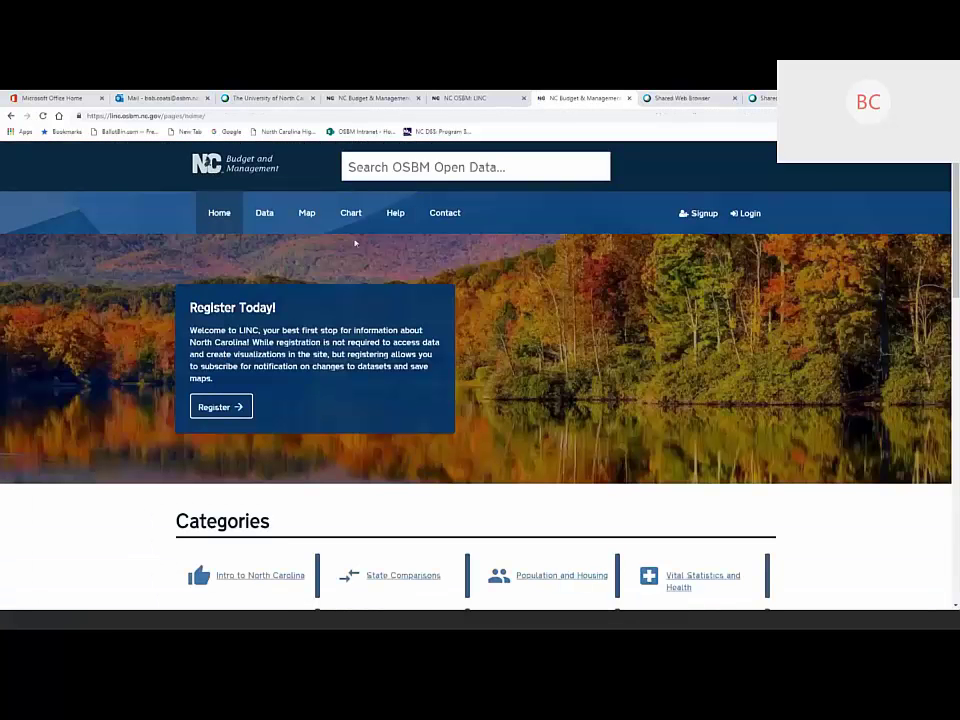
pyautogui.click(270, 215)
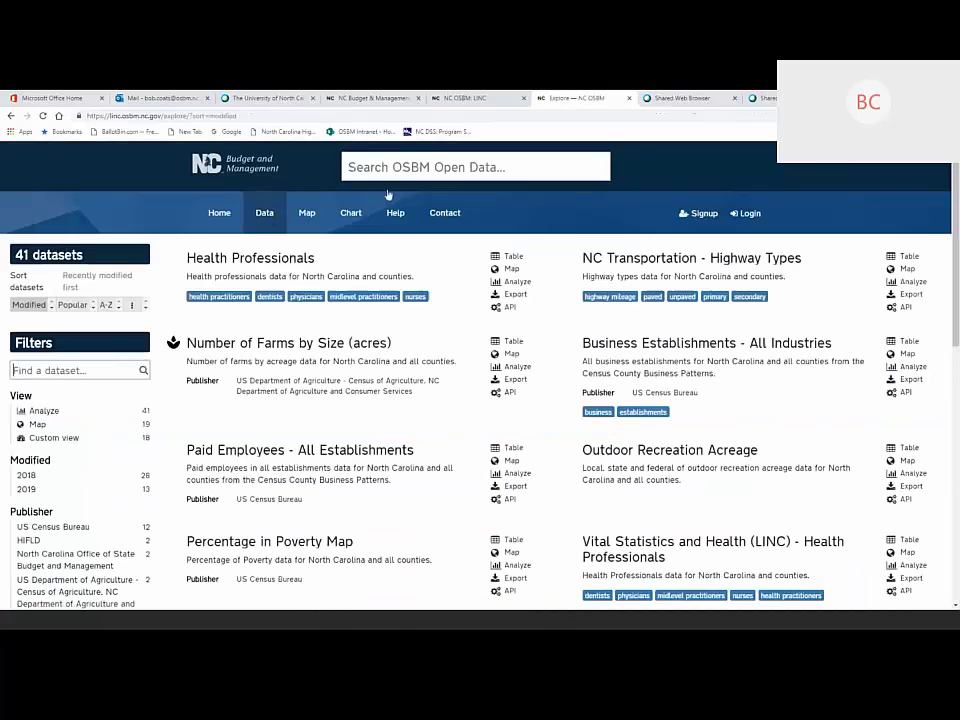
pyautogui.click(428, 167)
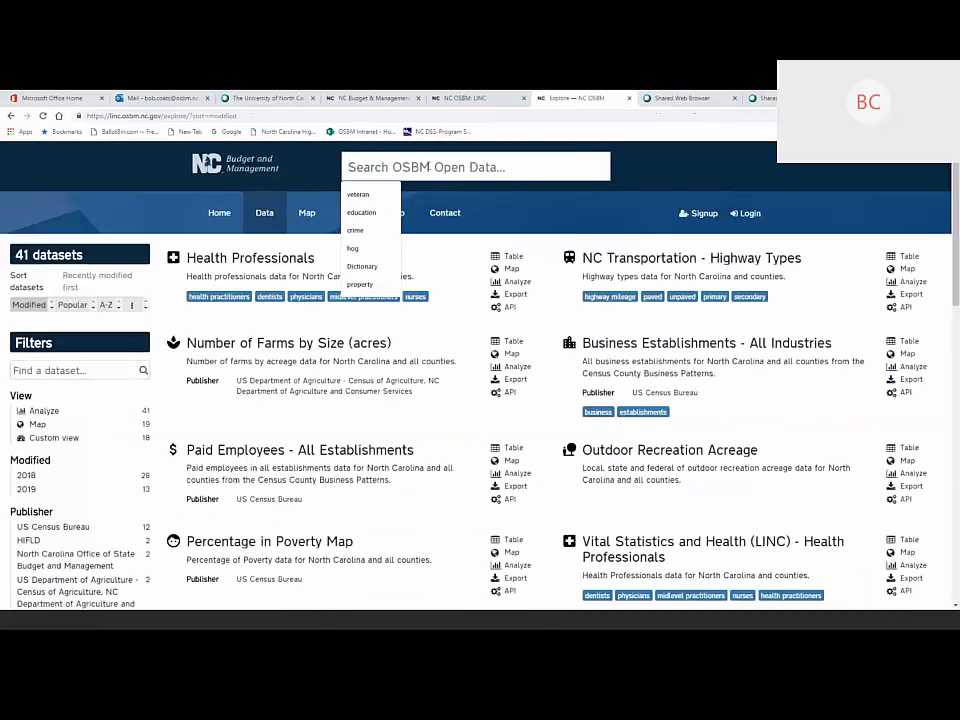
pyautogui.write('dictionary')
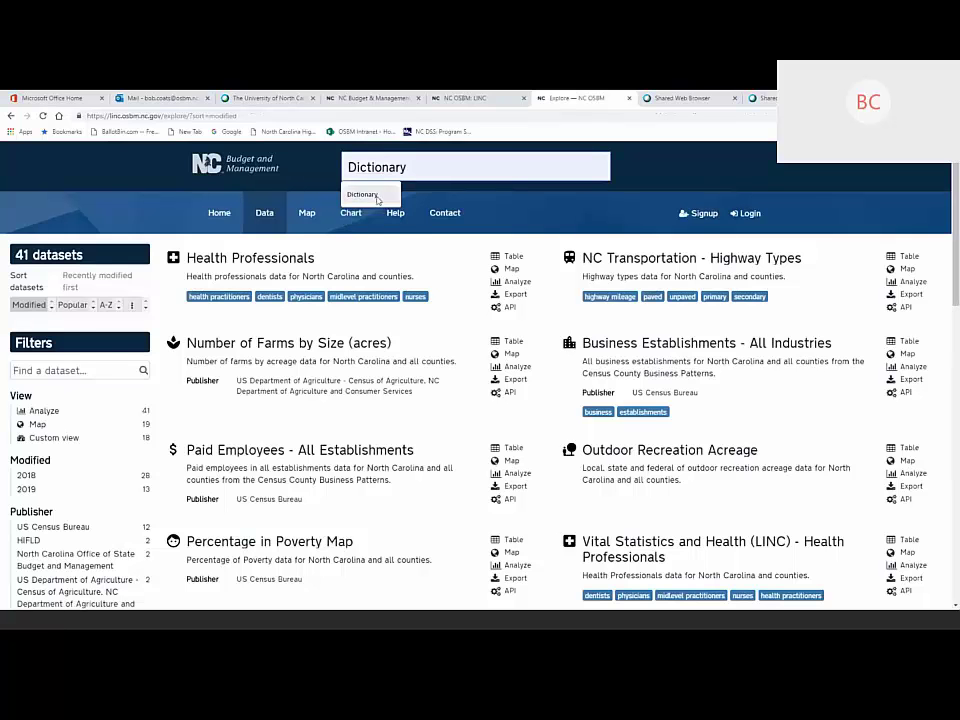
pyautogui.click(377, 199)
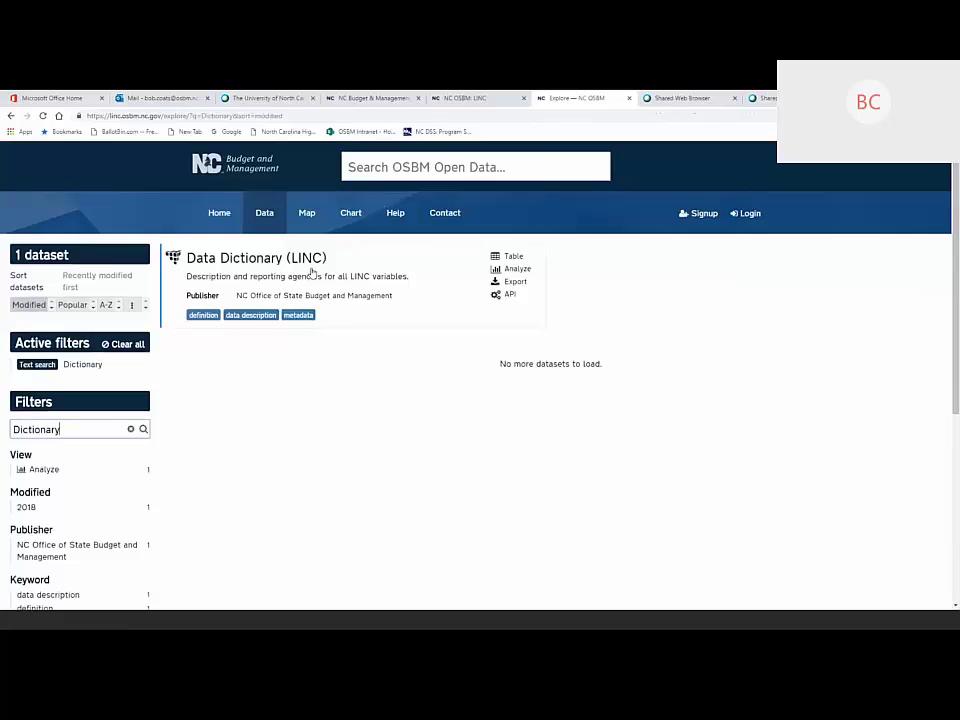
pyautogui.click(312, 272)
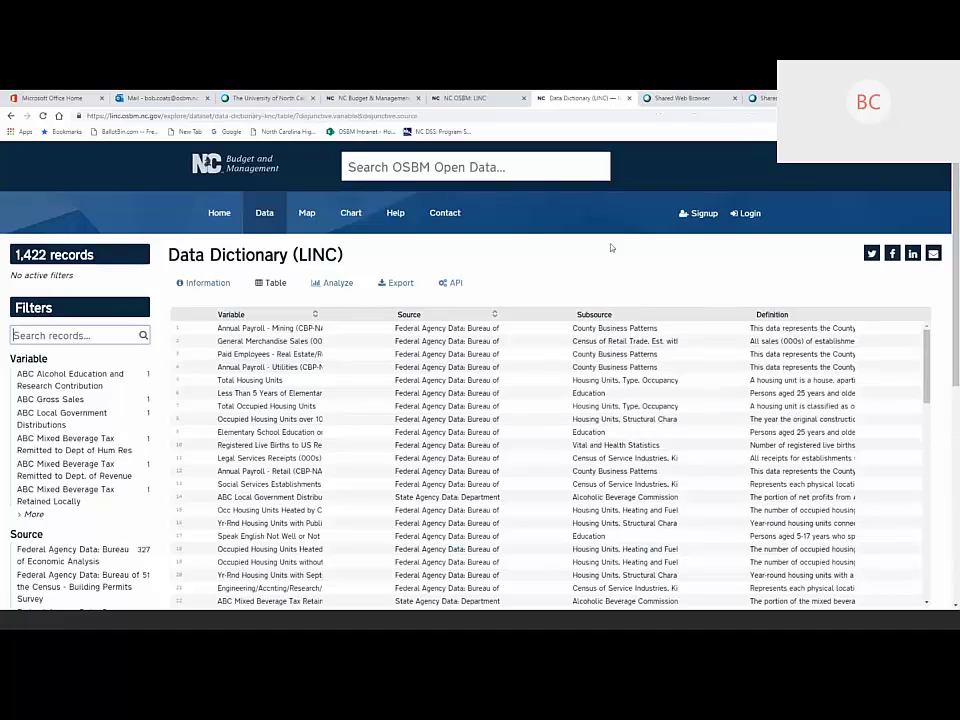
# Return to the data catalog, sort the datasets alphabetically and open Agriculture (LINC)
pyautogui.click(265, 215)
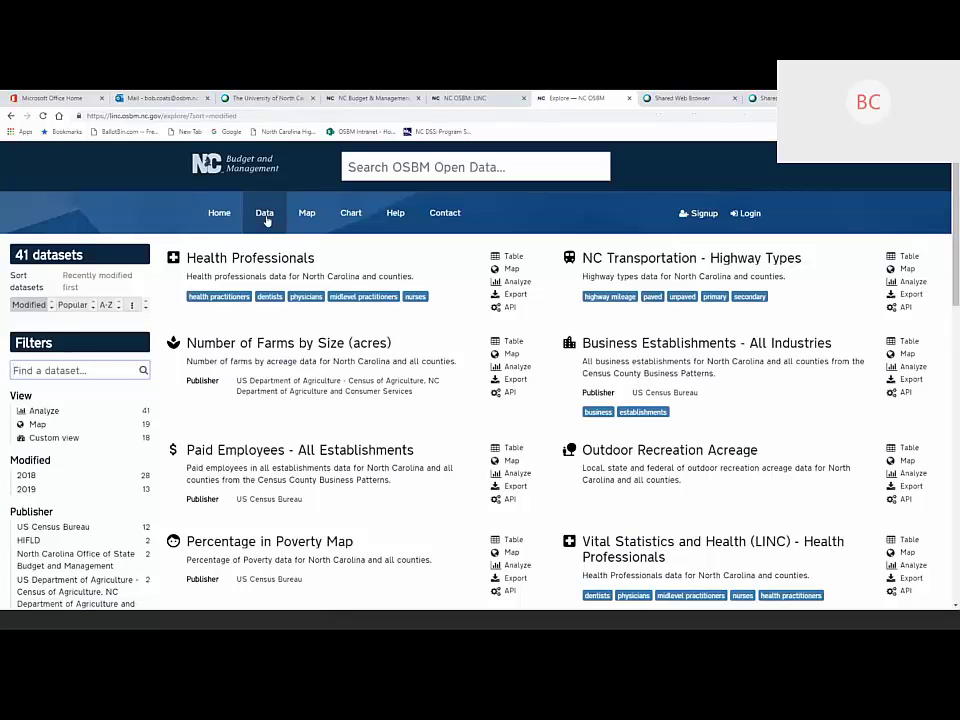
pyautogui.click(106, 303)
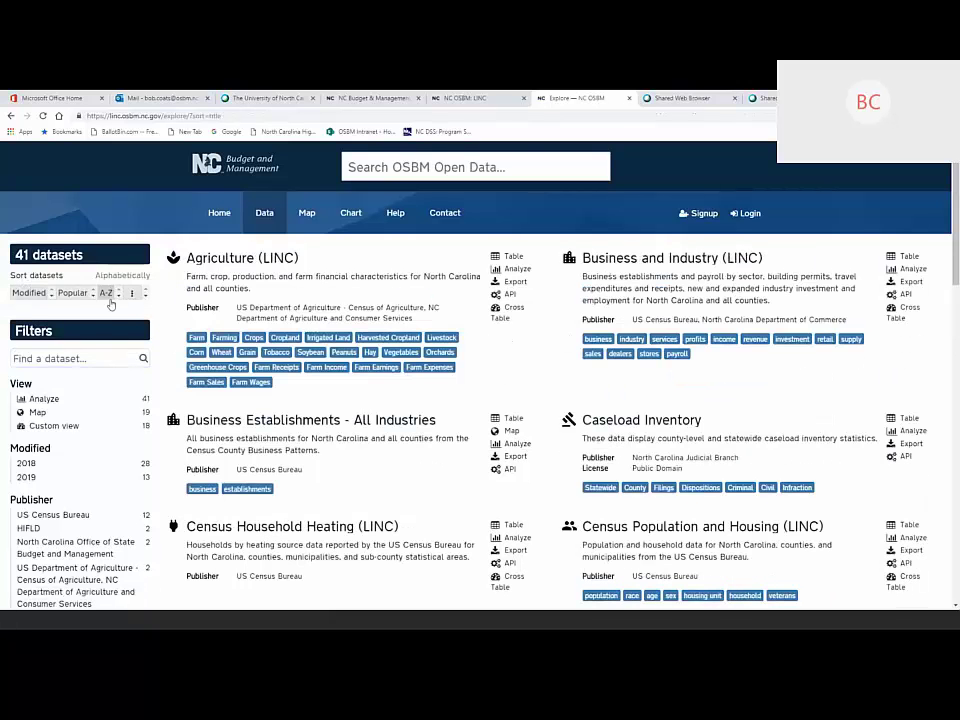
pyautogui.click(252, 289)
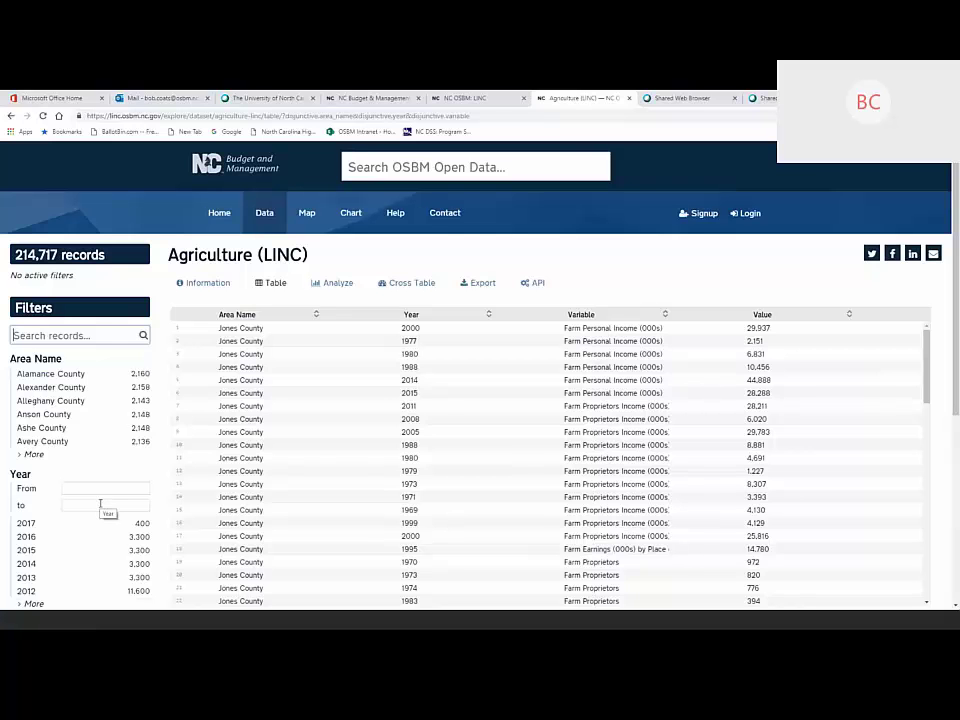
# Search the data catalog for education, open the Education dataset and look through its records and filter categories
pyautogui.click(261, 214)
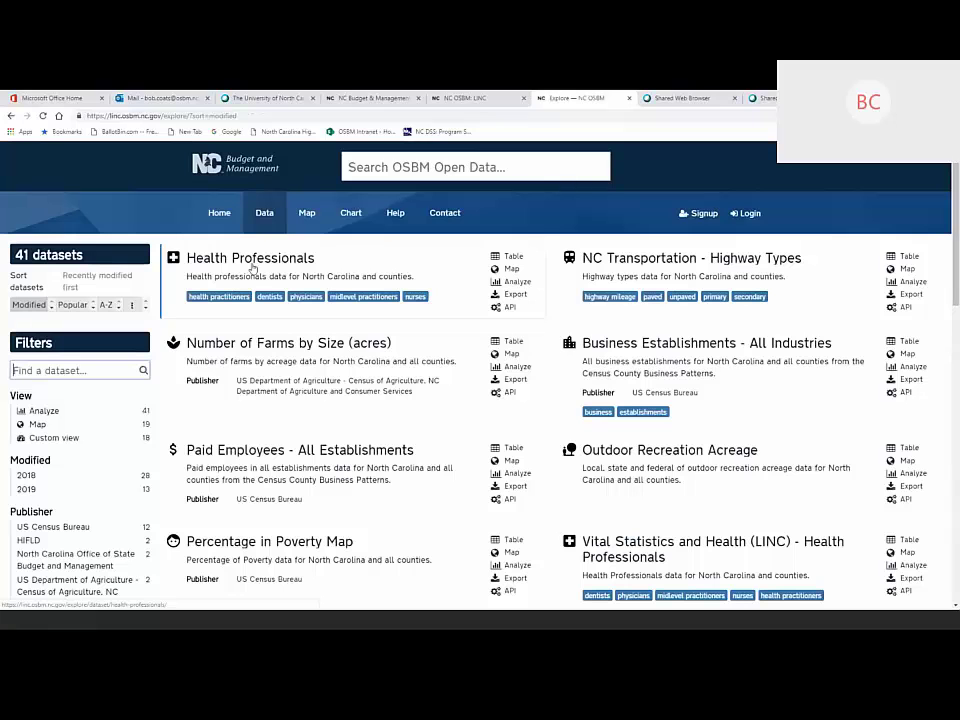
pyautogui.click(68, 371)
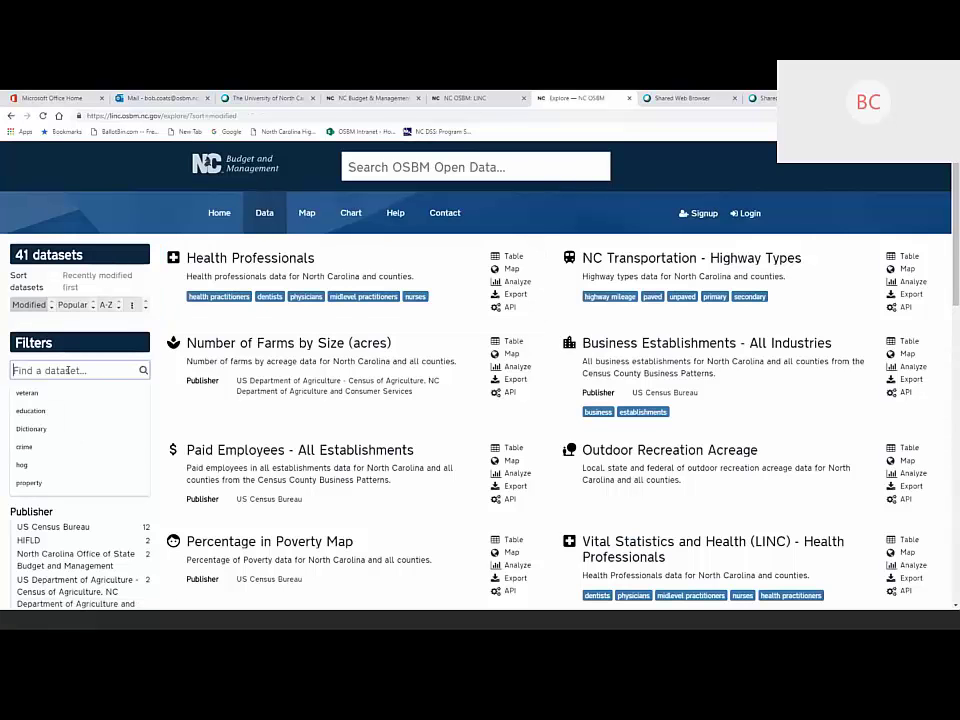
pyautogui.click(38, 411)
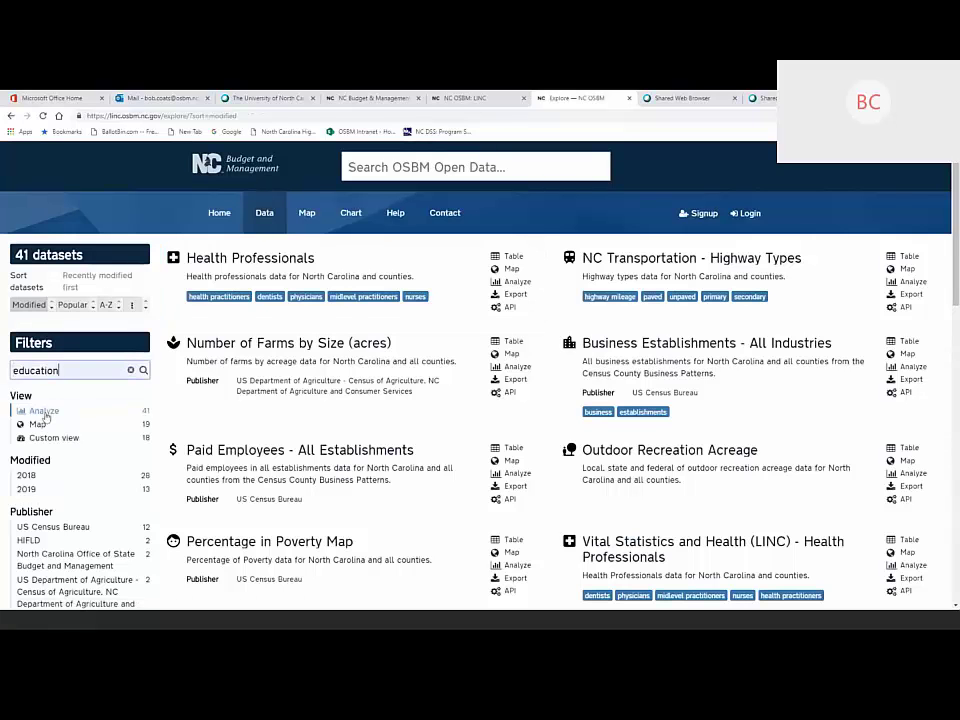
pyautogui.click(142, 370)
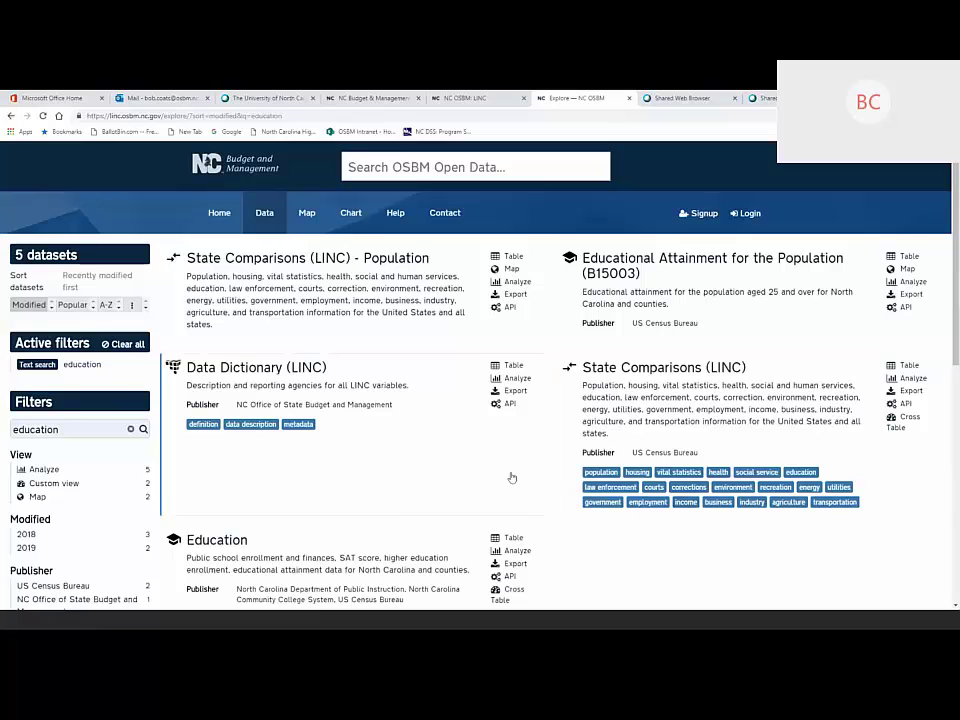
pyautogui.scroll(-1, 352, 521)
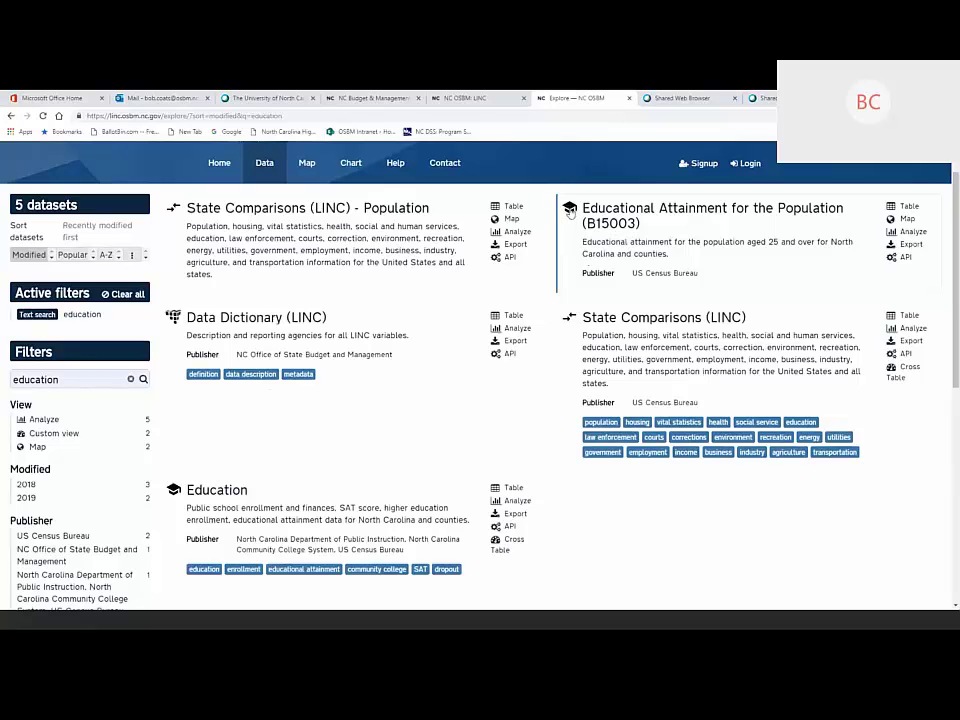
pyautogui.click(362, 533)
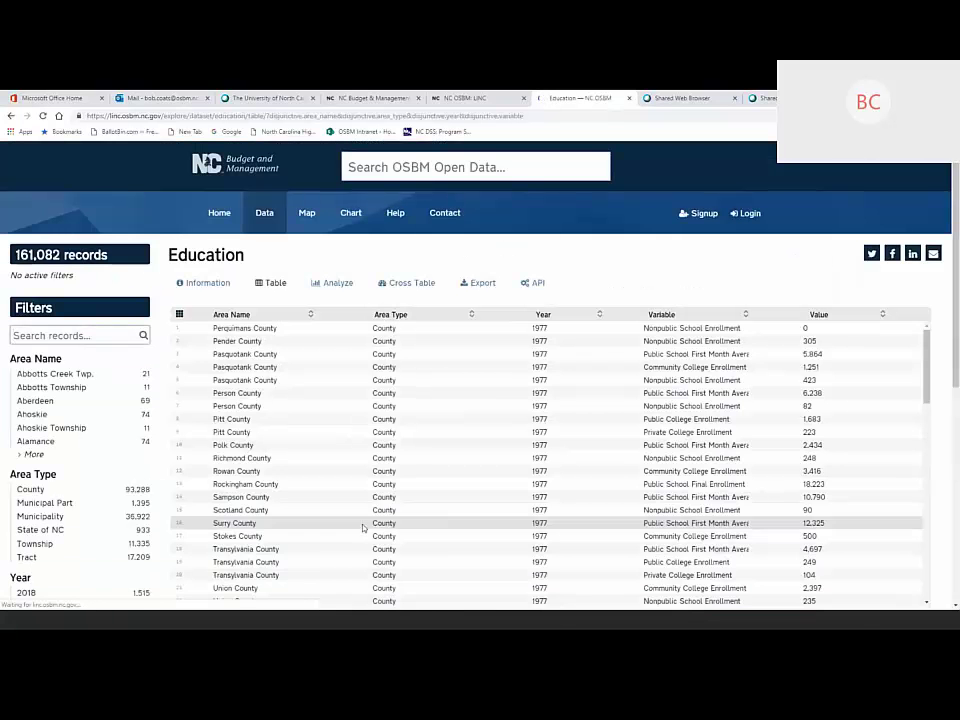
pyautogui.scroll(-5, 300, 480)
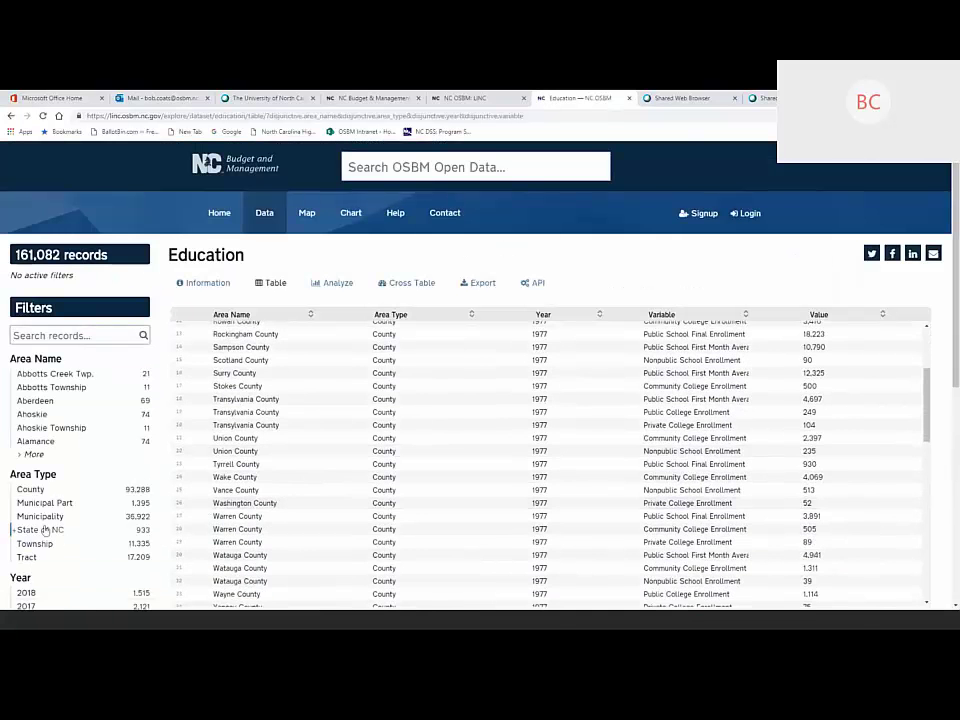
pyautogui.scroll(-2, 56, 497)
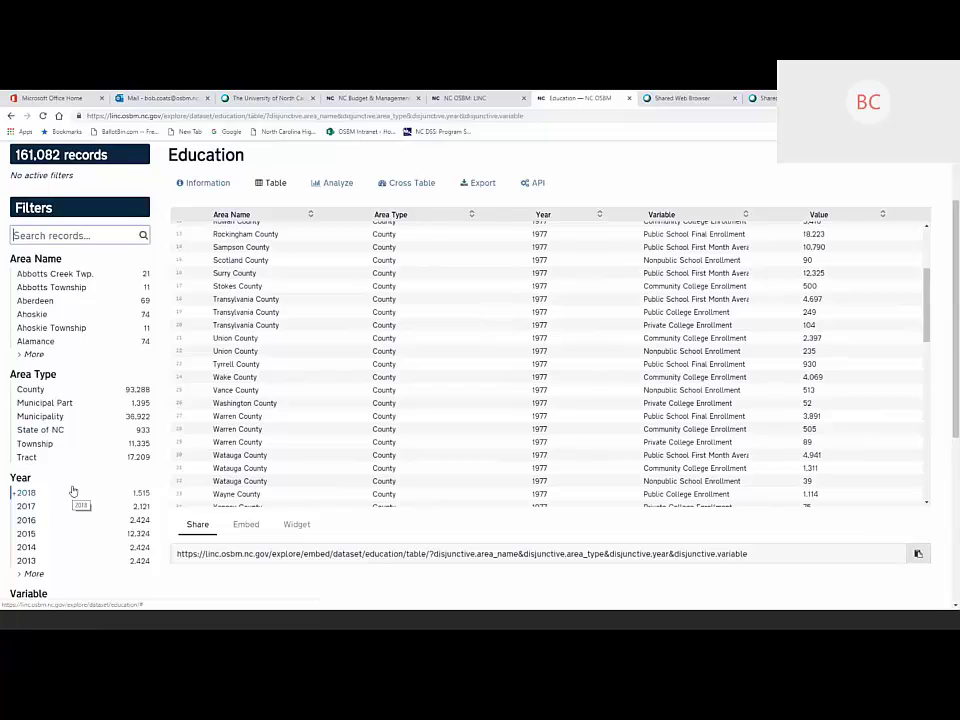
pyautogui.scroll(1, 72, 490)
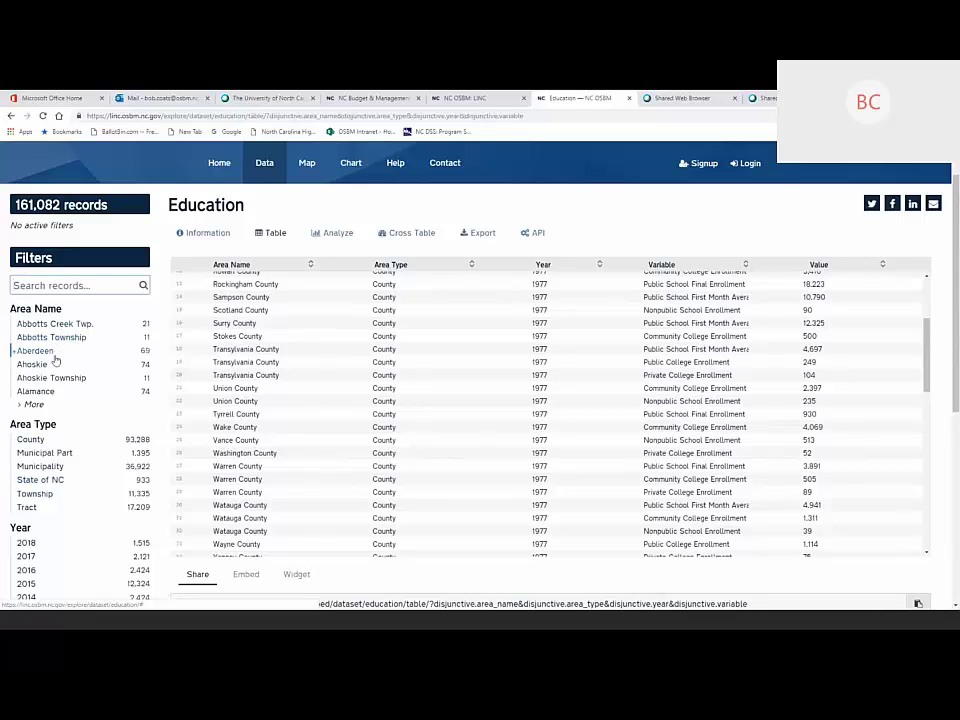
# Try the Municipal Part and Municipality area type filters on the Education records, clear both, and filter by Municipality only
pyautogui.click(45, 453)
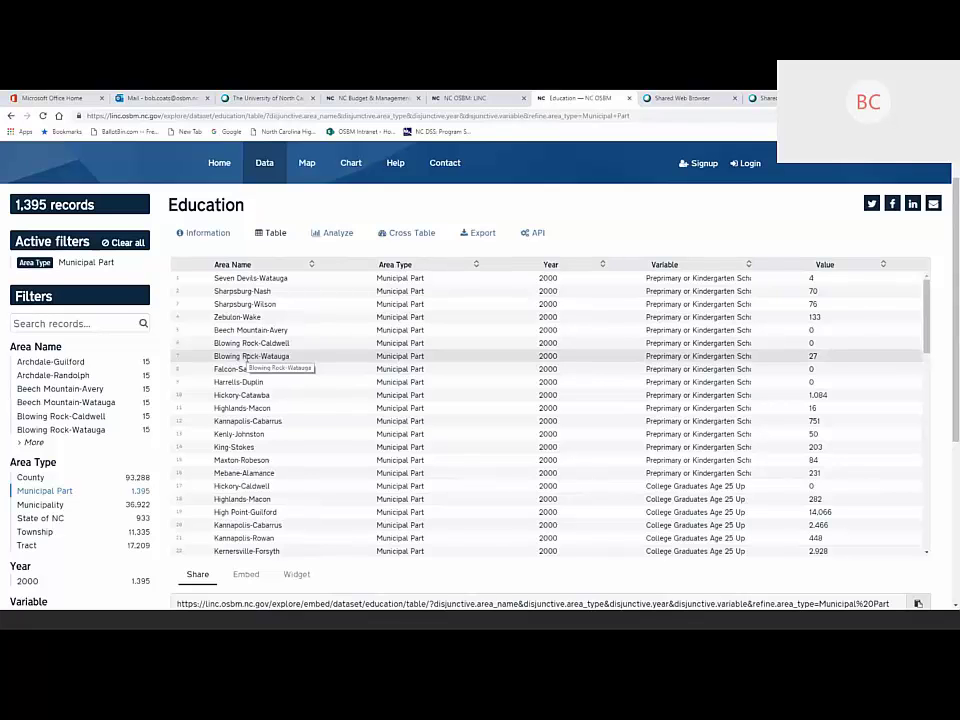
pyautogui.click(52, 505)
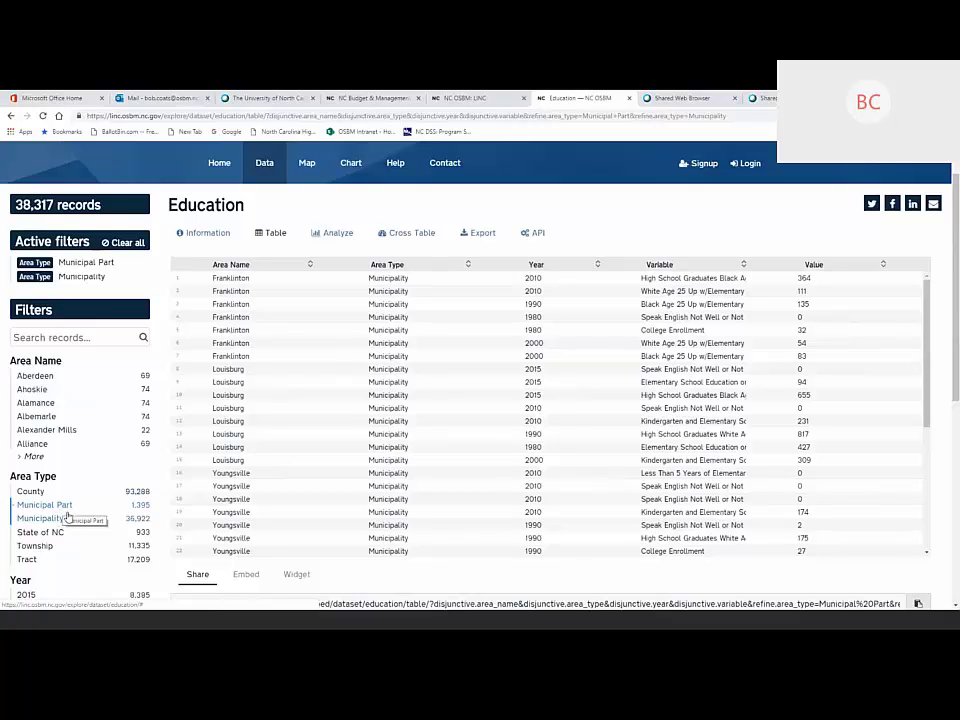
pyautogui.click(35, 262)
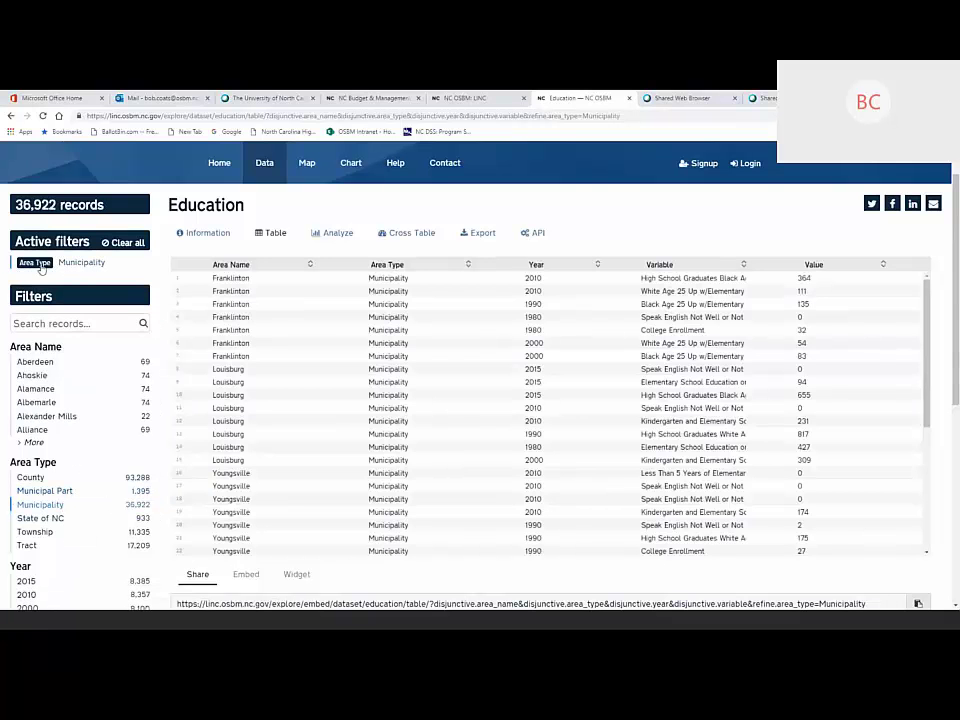
pyautogui.click(33, 262)
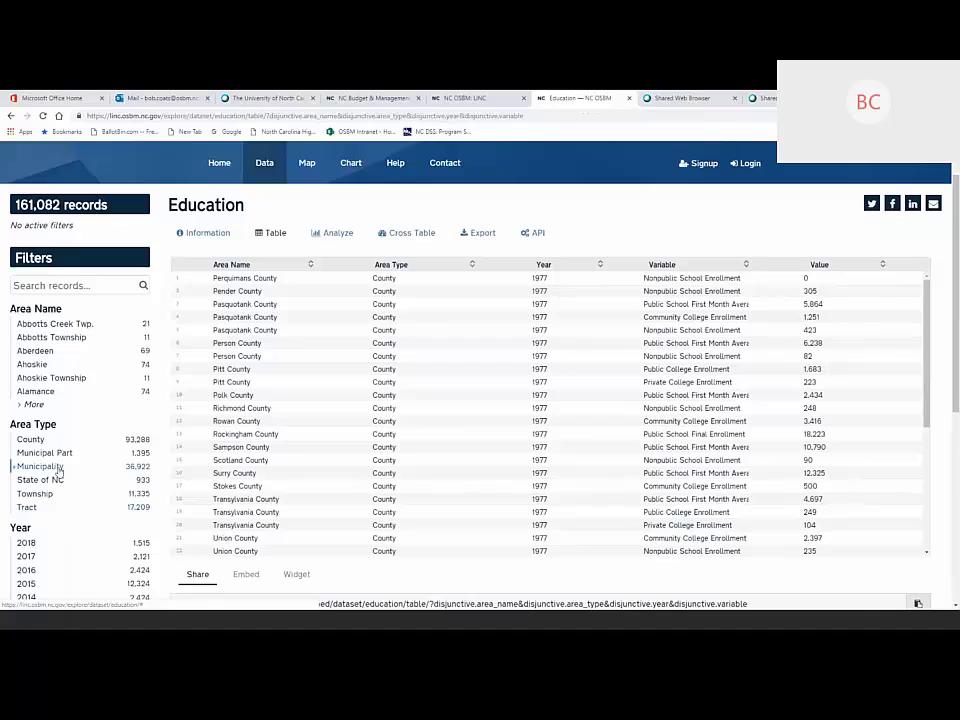
pyautogui.click(55, 467)
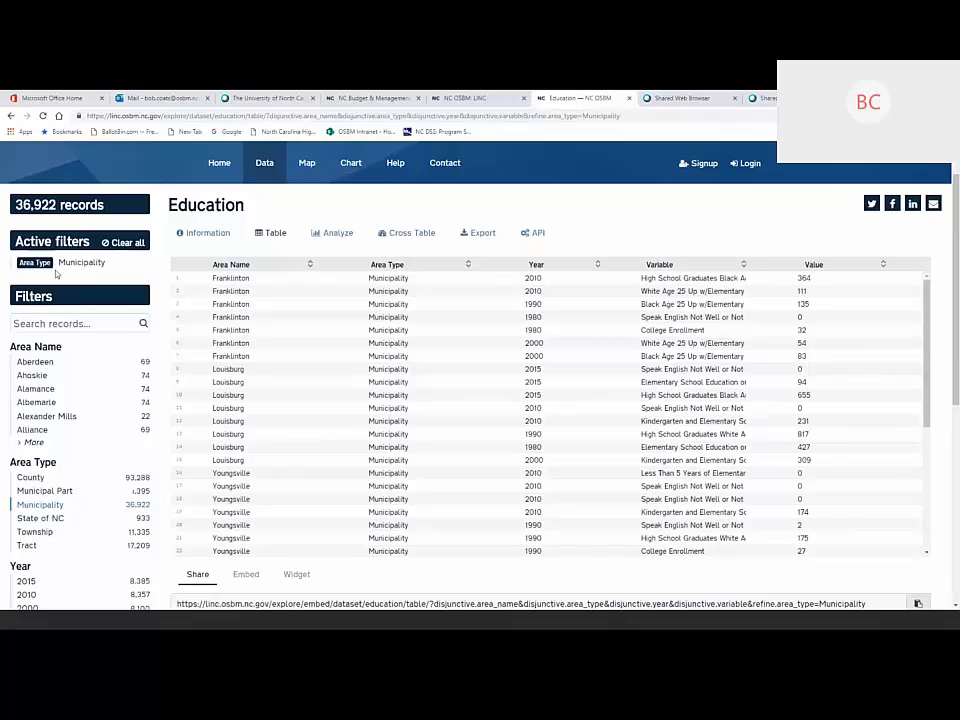
# Go through the data catalog to the map builder and add the Health Professionals dataset to a new map
pyautogui.click(265, 165)
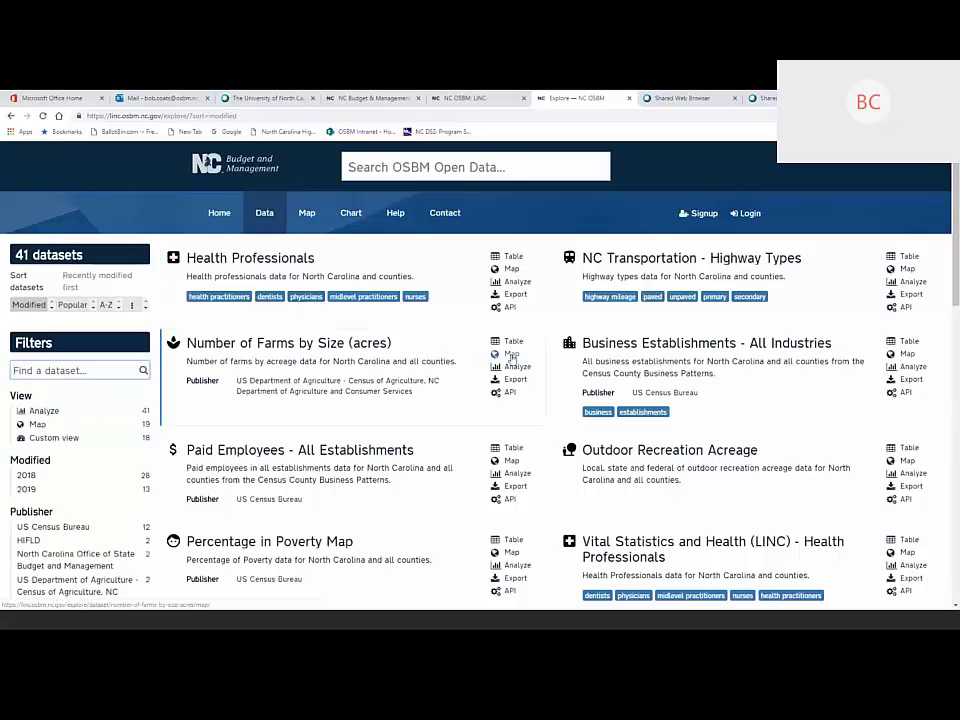
pyautogui.click(310, 214)
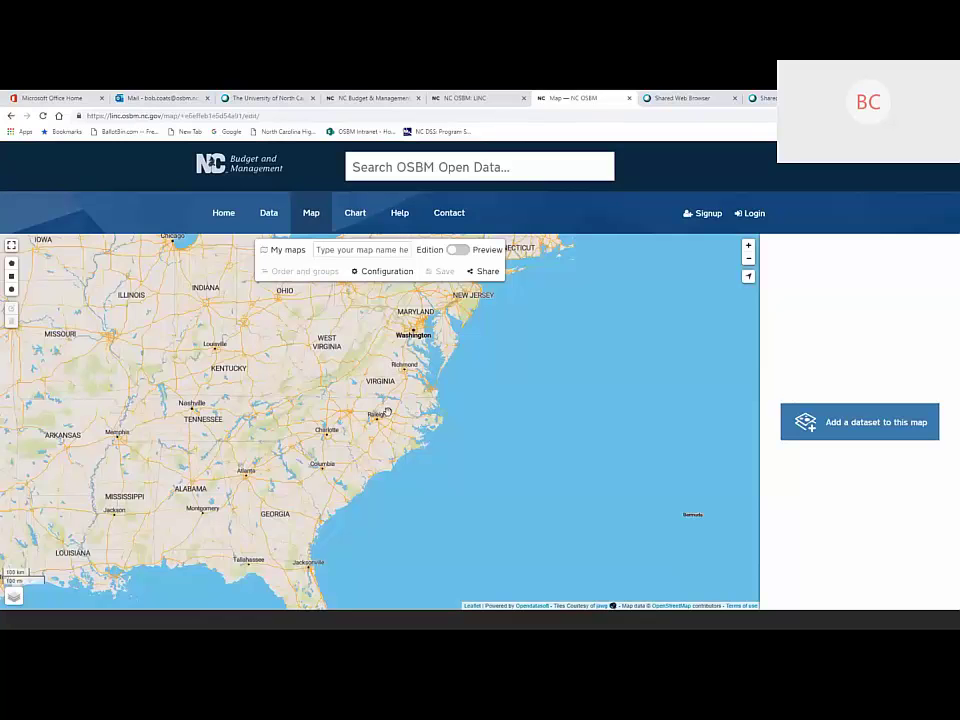
pyautogui.click(827, 426)
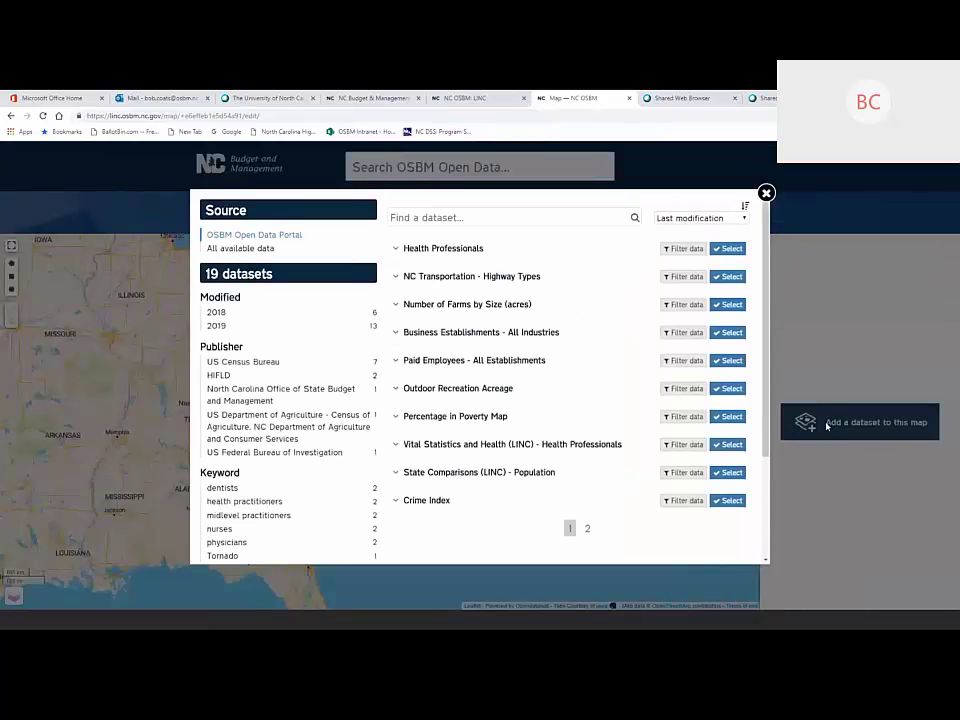
pyautogui.click(731, 249)
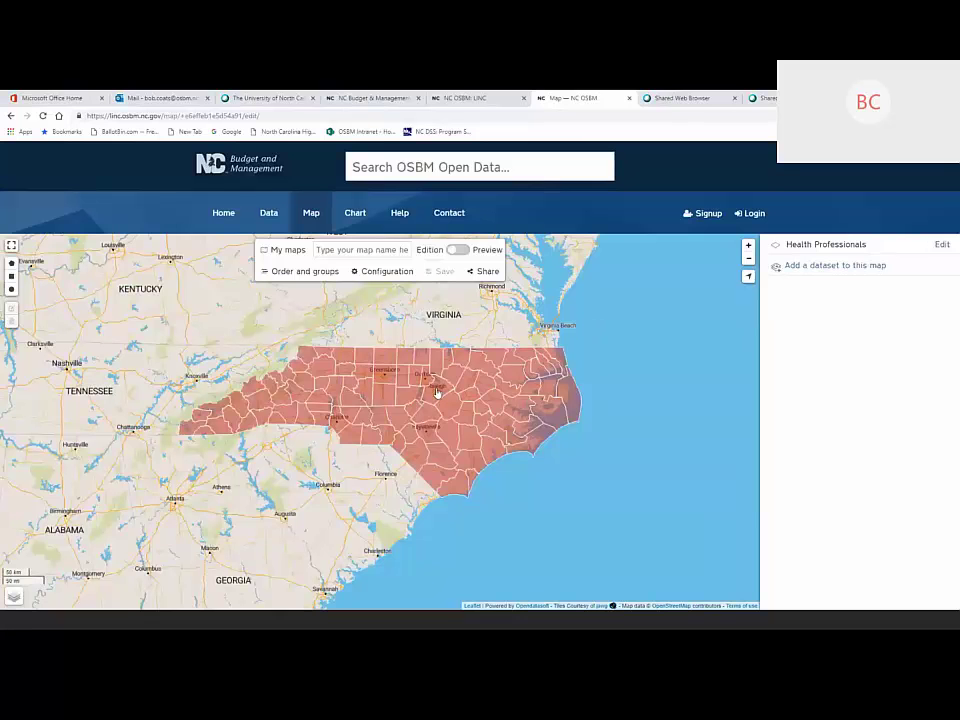
# Page through Chatham County's health professional records on the map and review the map's configuration options
pyautogui.click(406, 398)
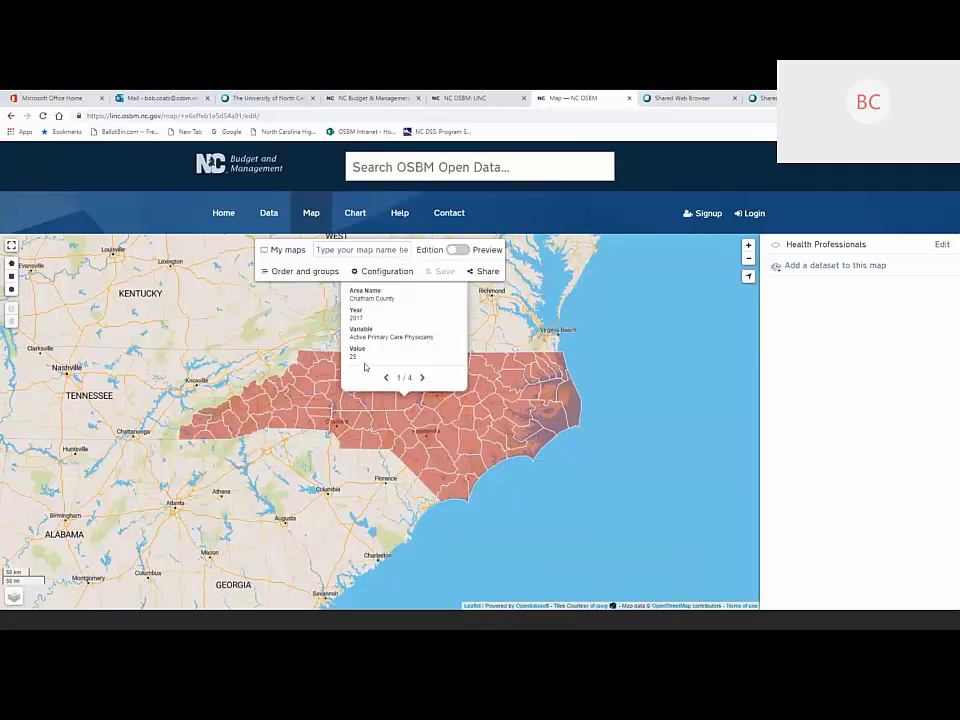
pyautogui.click(422, 379)
pyautogui.click(422, 379)
pyautogui.click(422, 379)
pyautogui.click(384, 272)
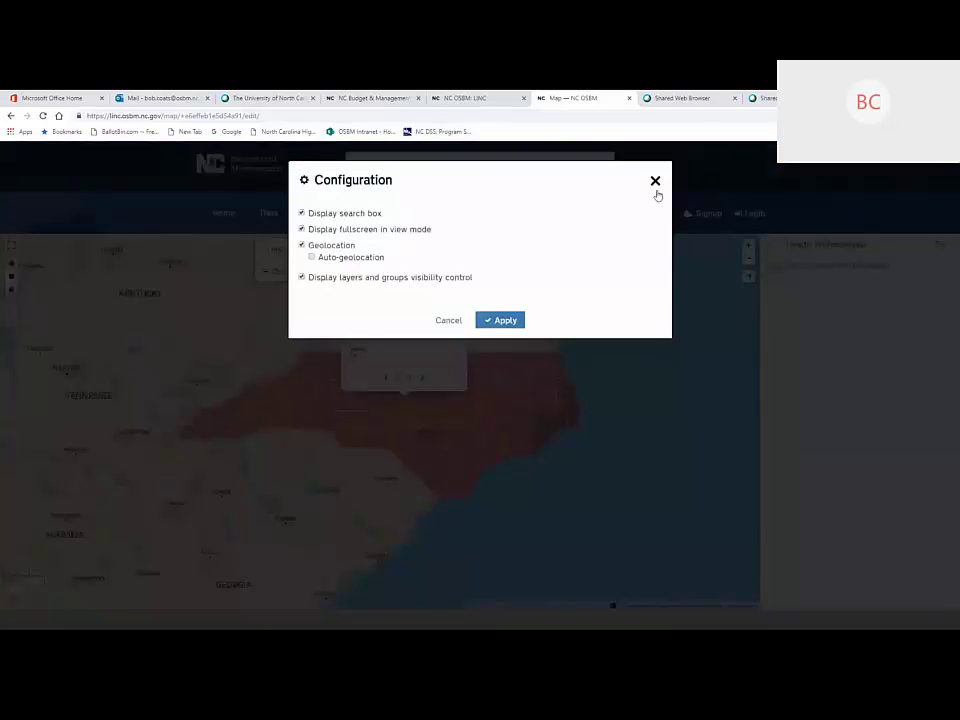
pyautogui.click(656, 182)
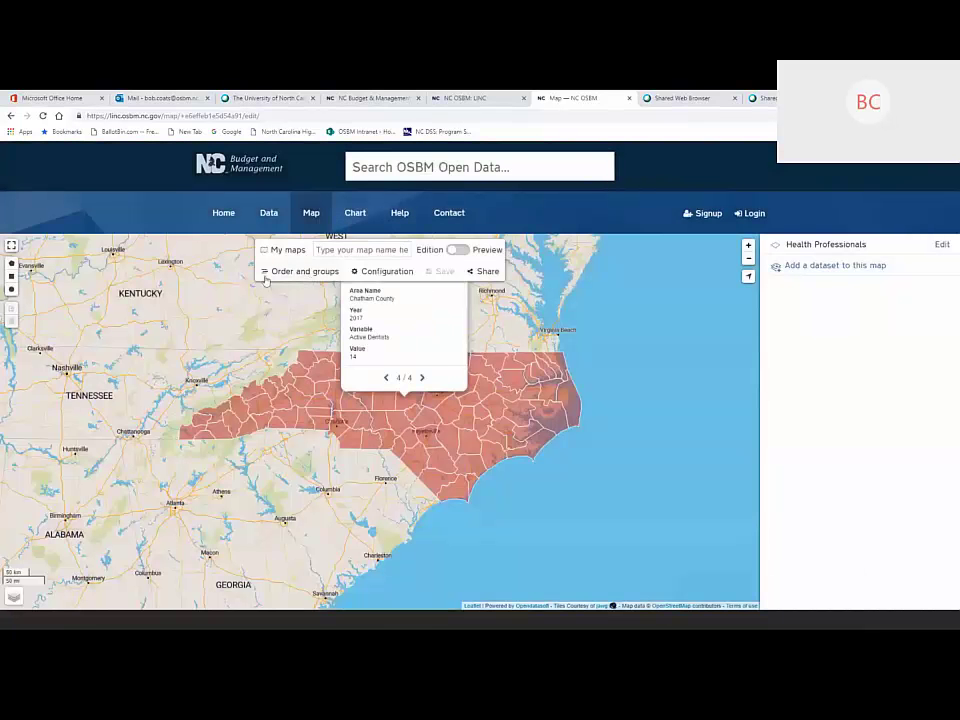
pyautogui.click(357, 249)
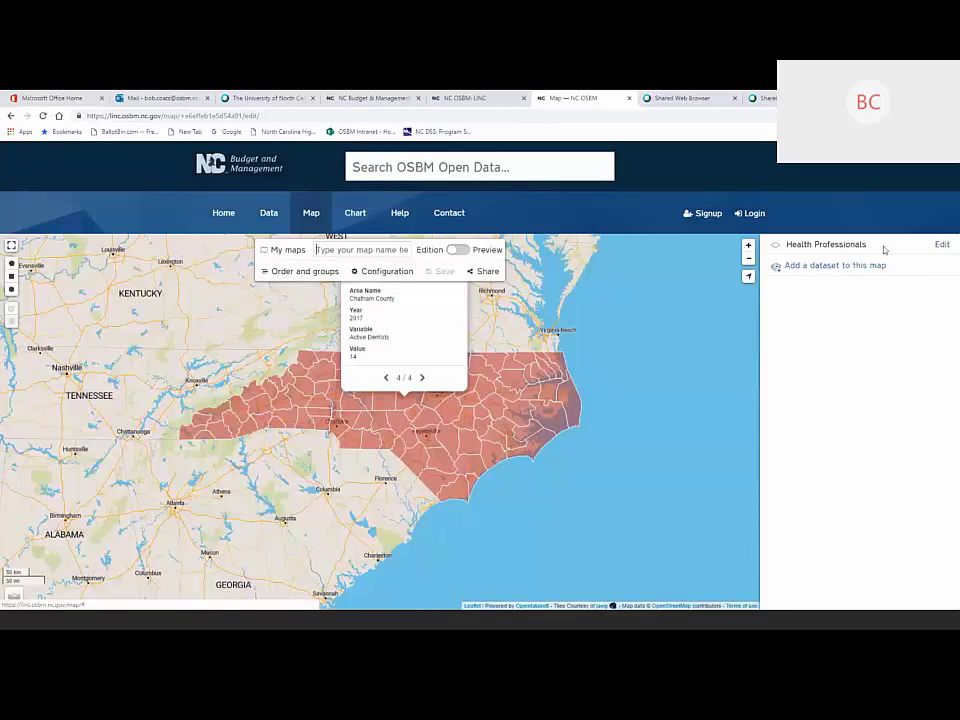
# Open the Health Professionals layer for editing and preview its records matching nurse, without applying the filter
pyautogui.click(940, 250)
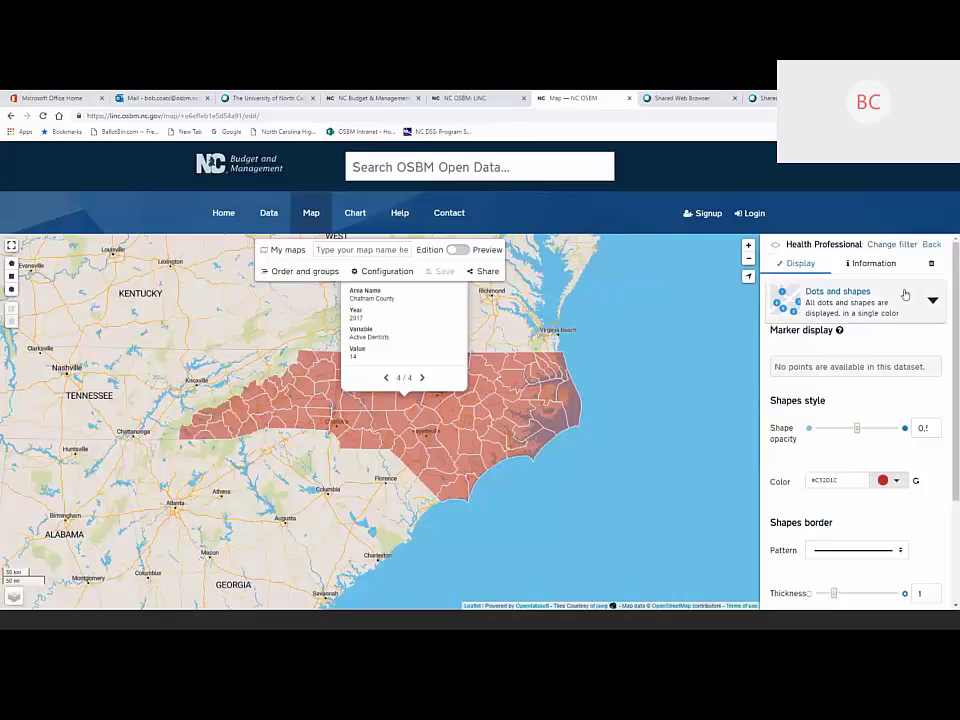
pyautogui.click(893, 245)
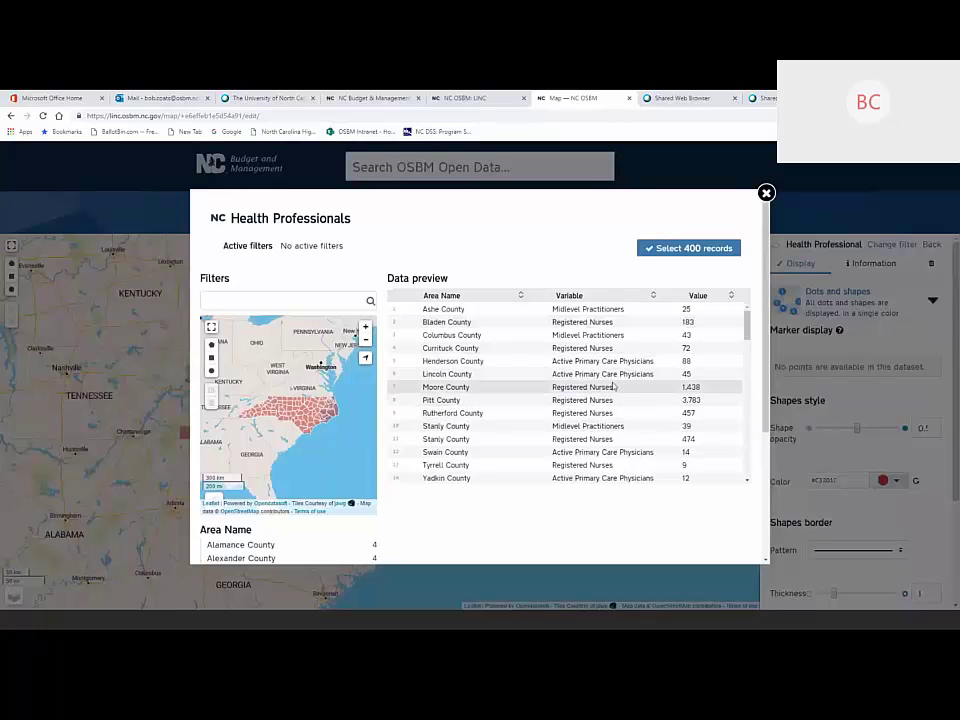
pyautogui.click(275, 301)
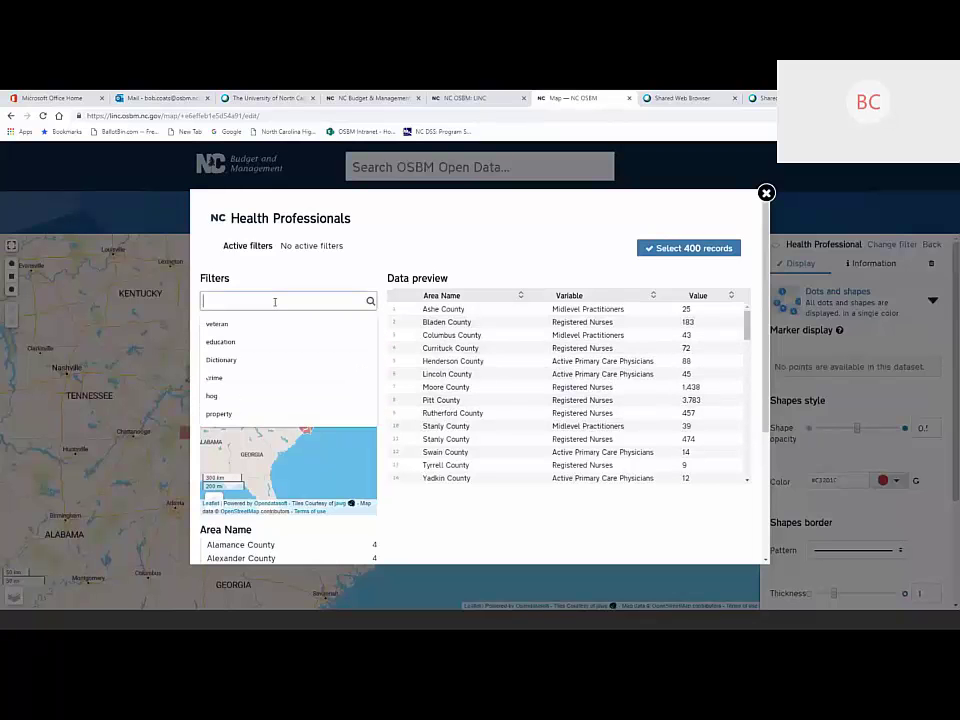
pyautogui.write('nurse')
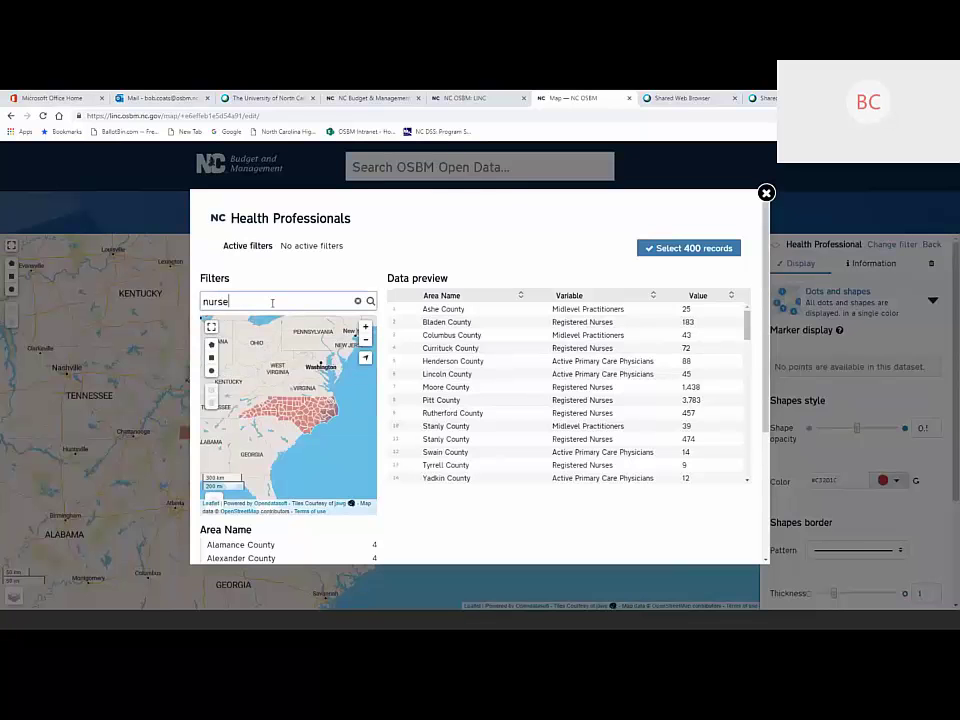
pyautogui.press('Return')
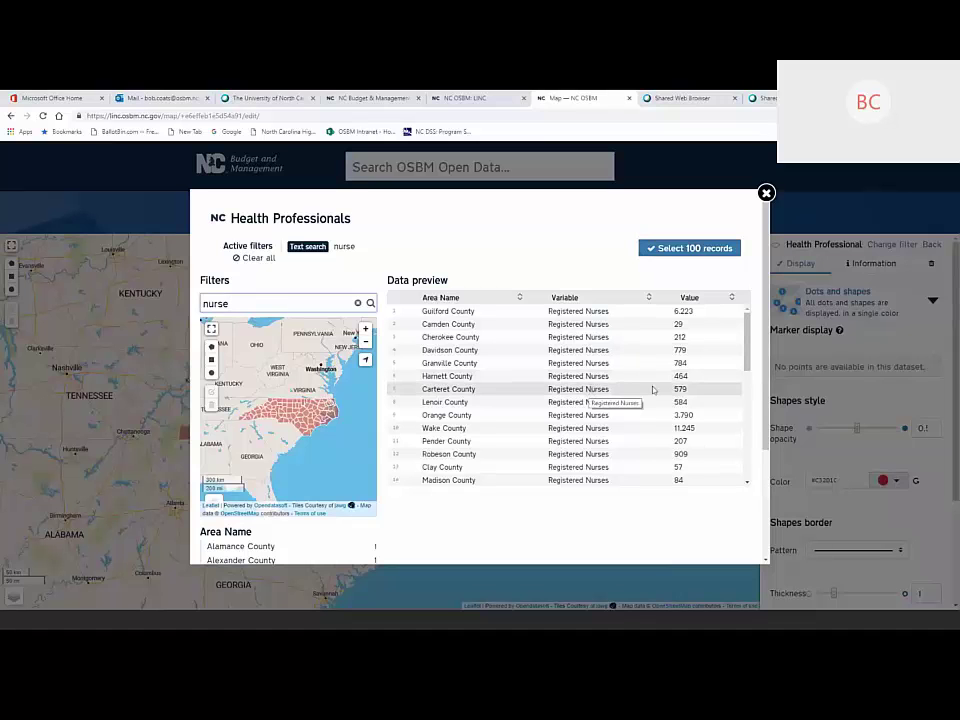
pyautogui.click(766, 193)
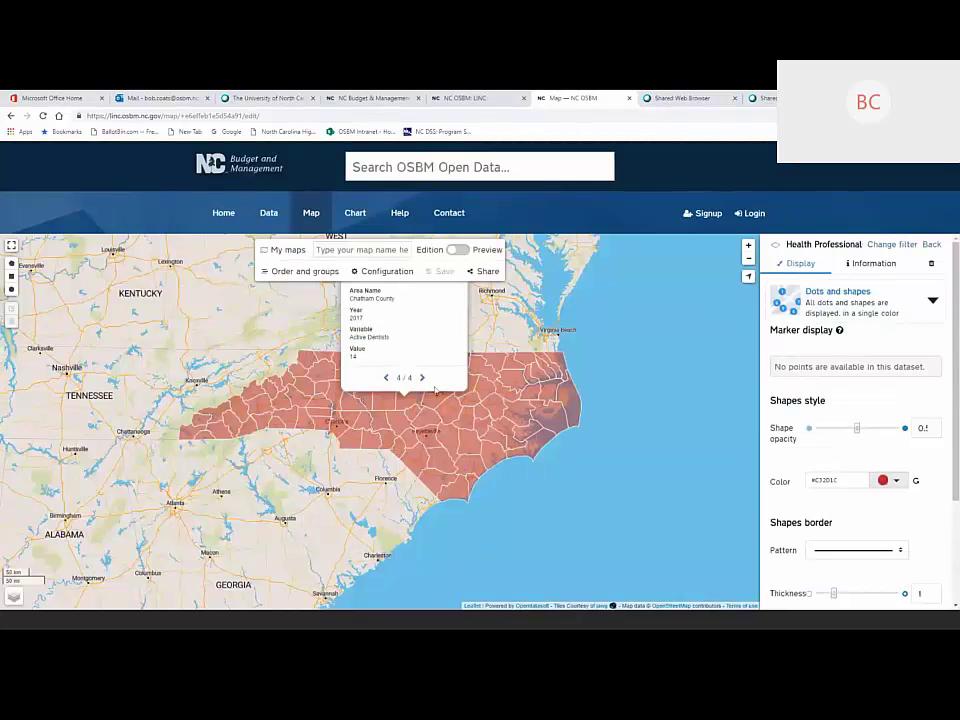
# Filter the Health Professionals layer by the text nurse and apply the matching records to the map
pyautogui.click(906, 244)
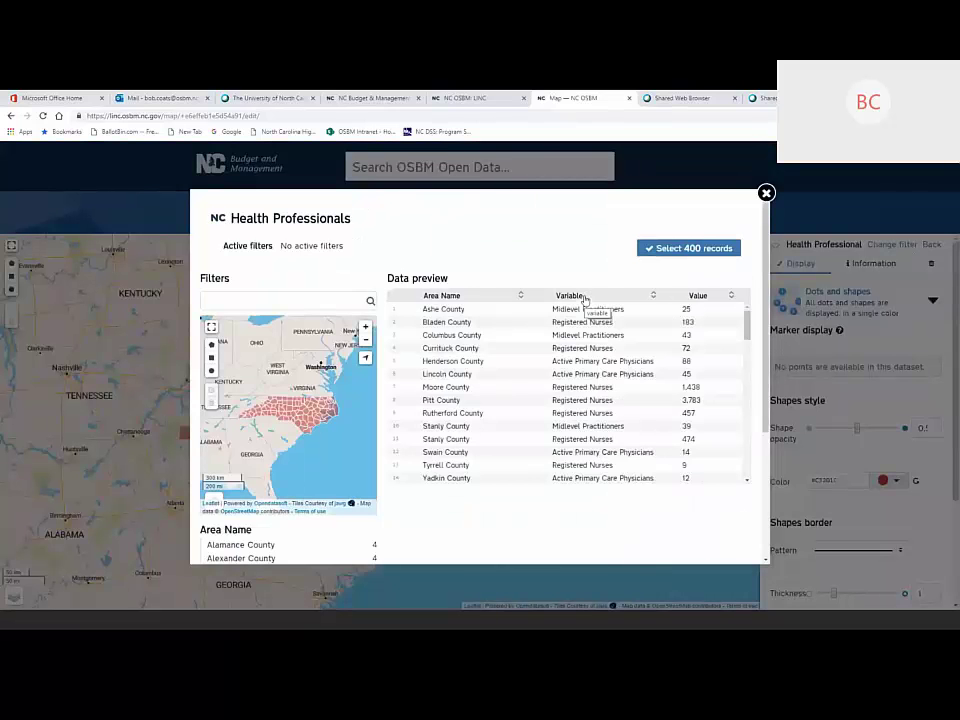
pyautogui.click(325, 302)
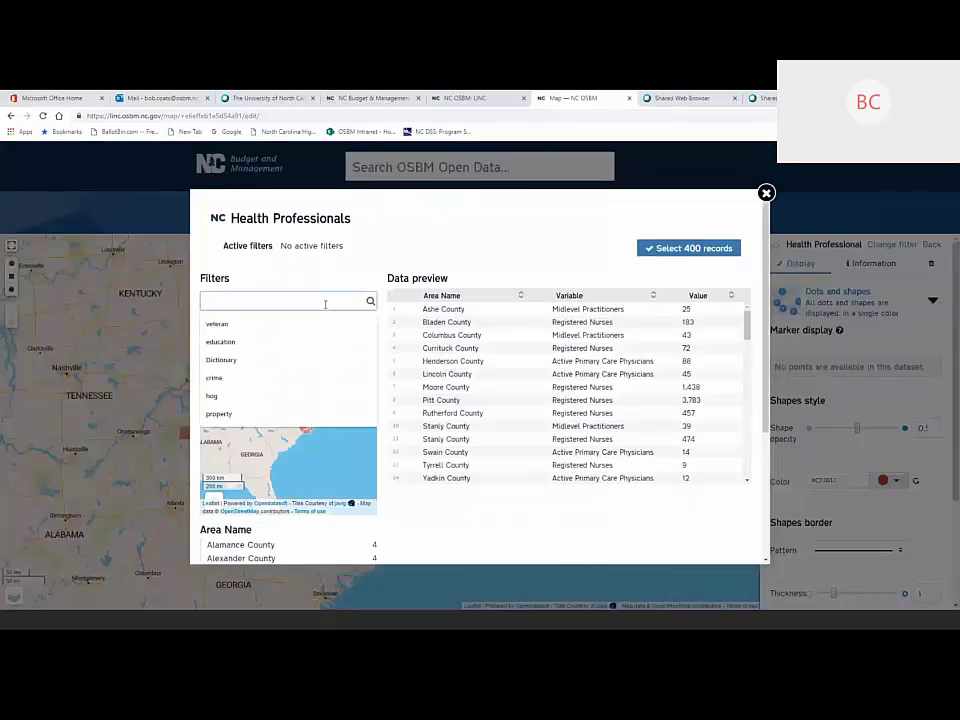
pyautogui.write('nurse')
pyautogui.press('Return')
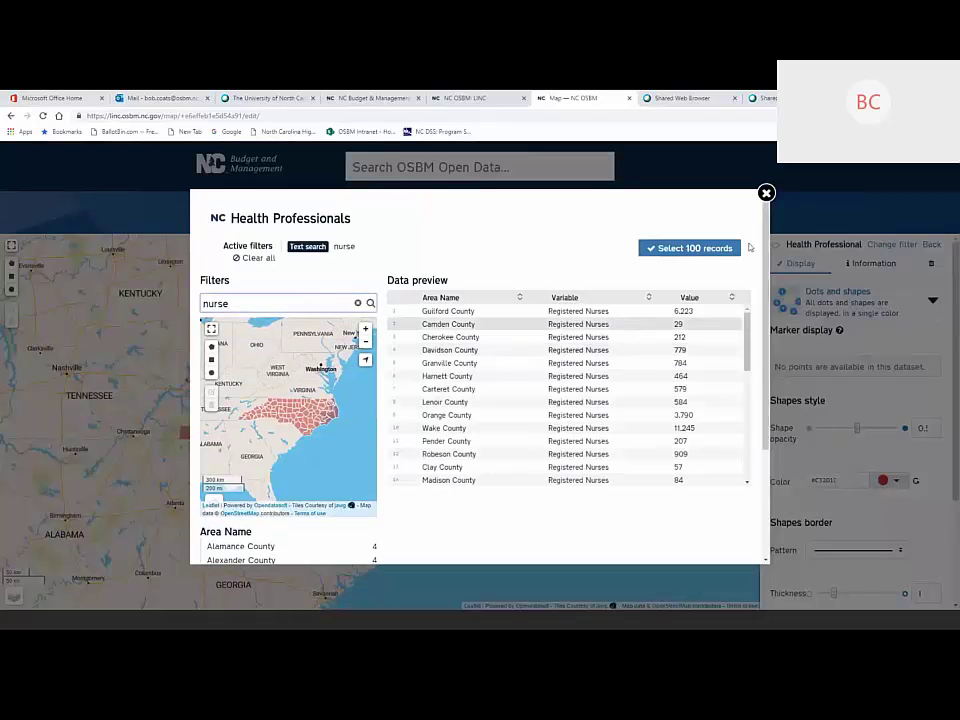
pyautogui.click(699, 248)
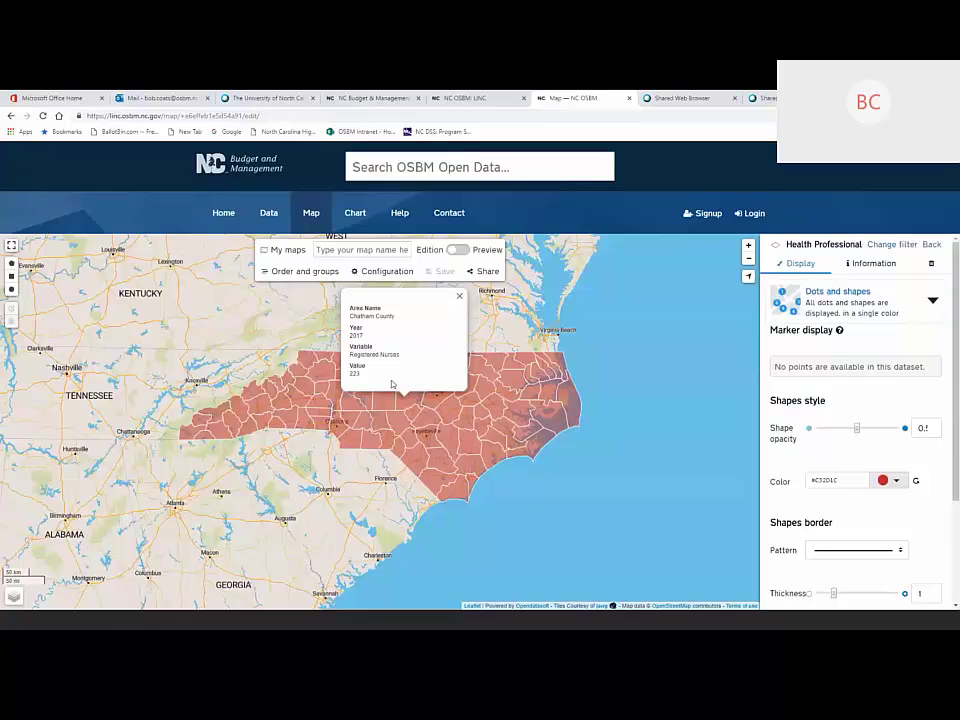
# Name the map Registered Nurses and try to save it, dismissing the account request
pyautogui.click(364, 249)
pyautogui.write('Registere')
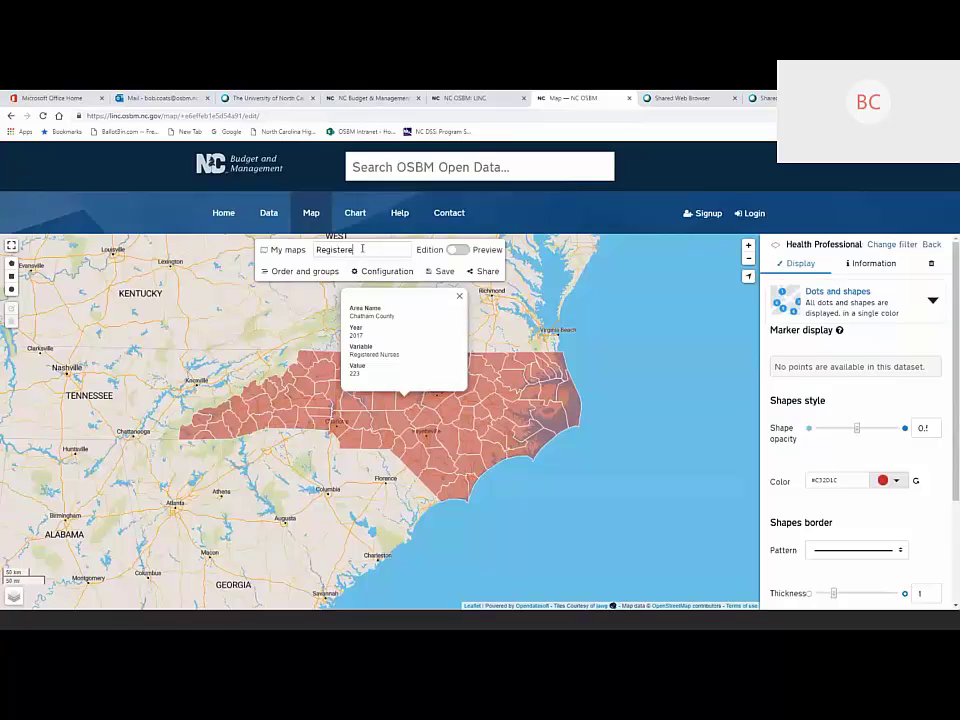
pyautogui.write('d Nurses')
pyautogui.click(443, 272)
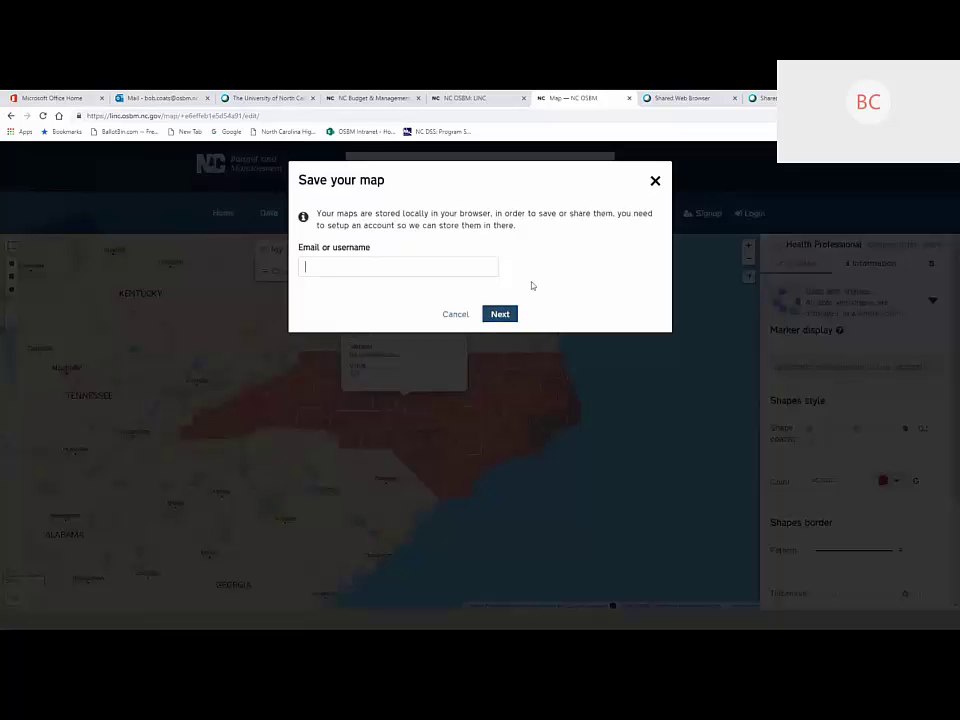
pyautogui.click(655, 182)
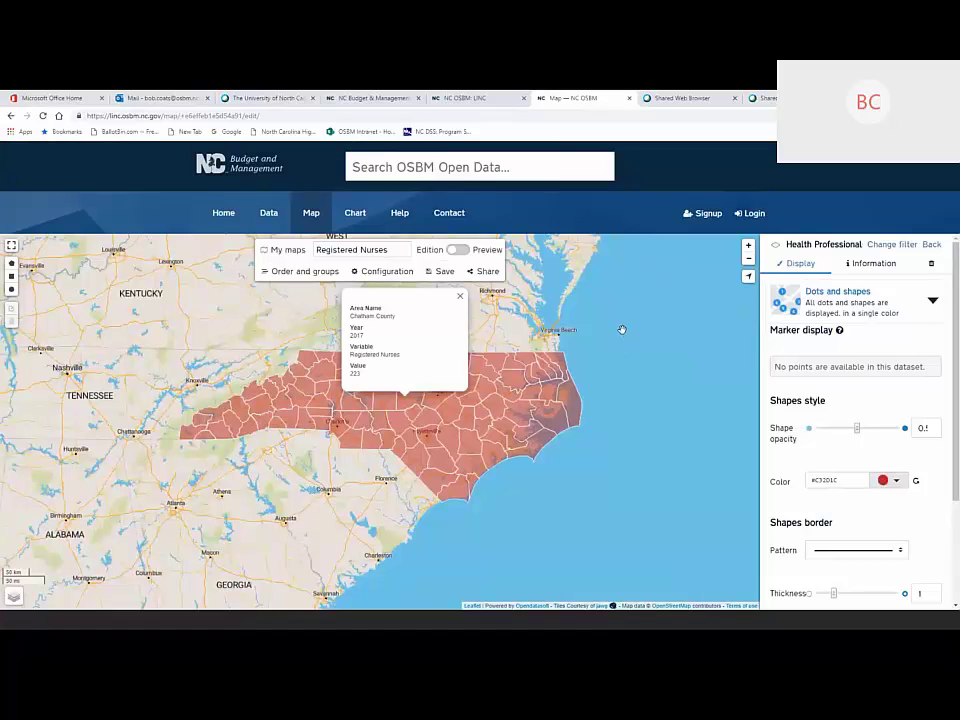
# Return to the data catalog
pyautogui.click(270, 216)
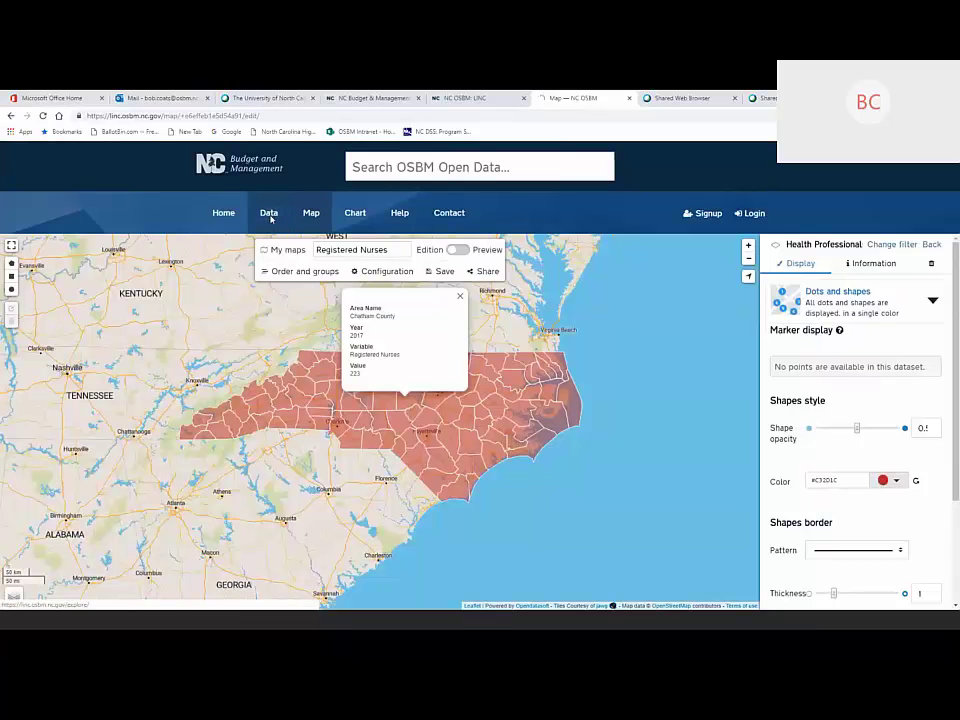